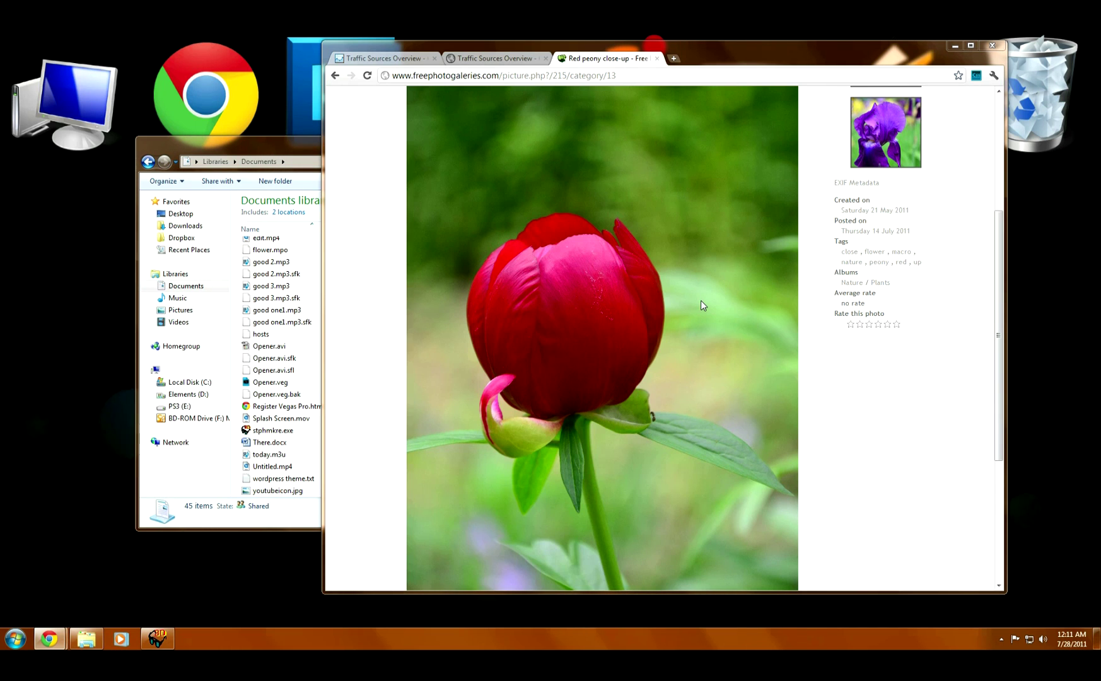
# Scroll over the red peony close-up page in Chrome, then launch Photoshop CS5 from the desktop.
pyautogui.moveTo(1000, 252)
pyautogui.mouseDown()
pyautogui.moveTo(1000, 305)
pyautogui.moveTo(999, 237)
pyautogui.moveTo(1000, 248)
pyautogui.mouseUp()
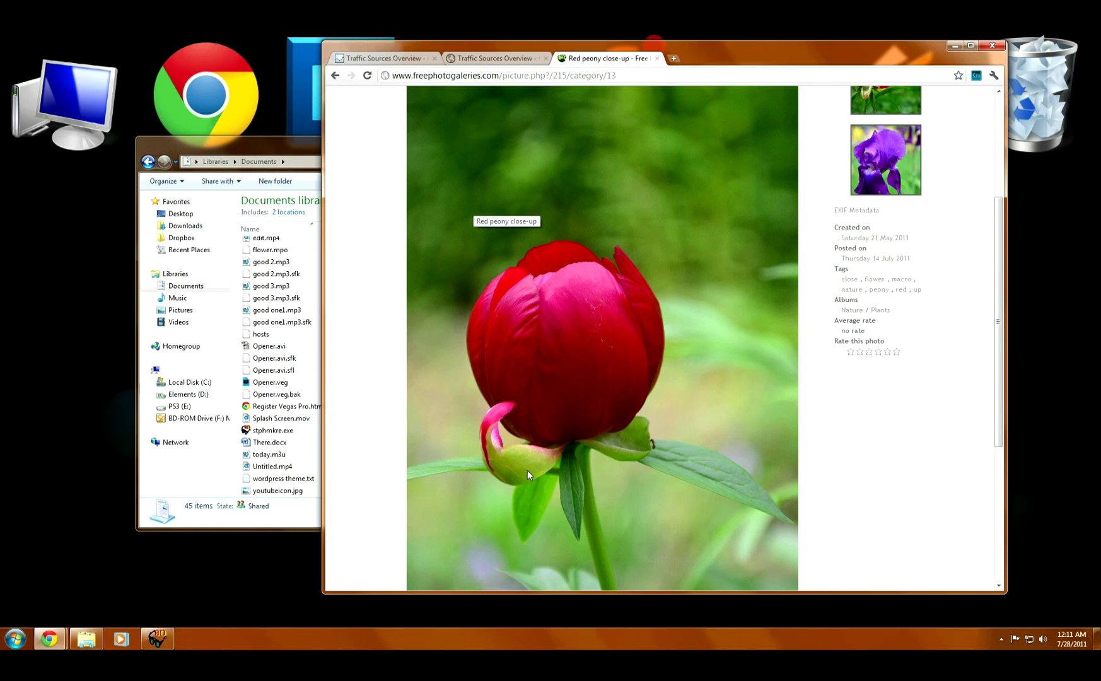
pyautogui.scroll(-4, 700, 365)
pyautogui.scroll(6, 702, 368)
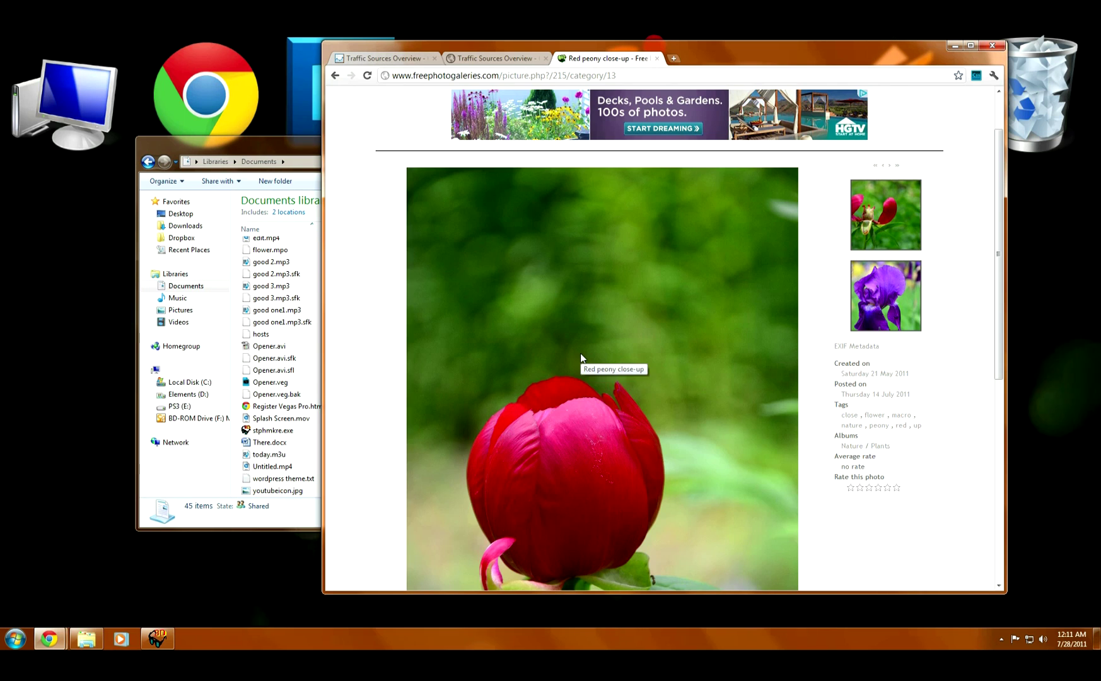
pyautogui.scroll(-5, 573, 364)
pyautogui.scroll(7, 492, 157)
pyautogui.scroll(-6, 568, 293)
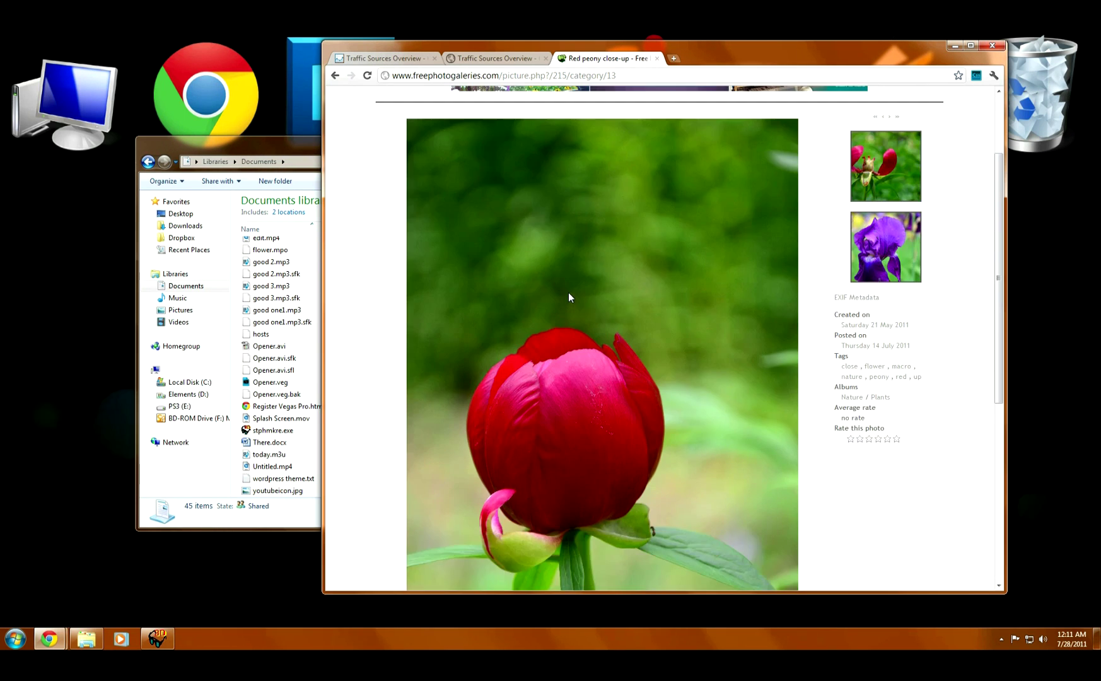
pyautogui.scroll(1, 527, 305)
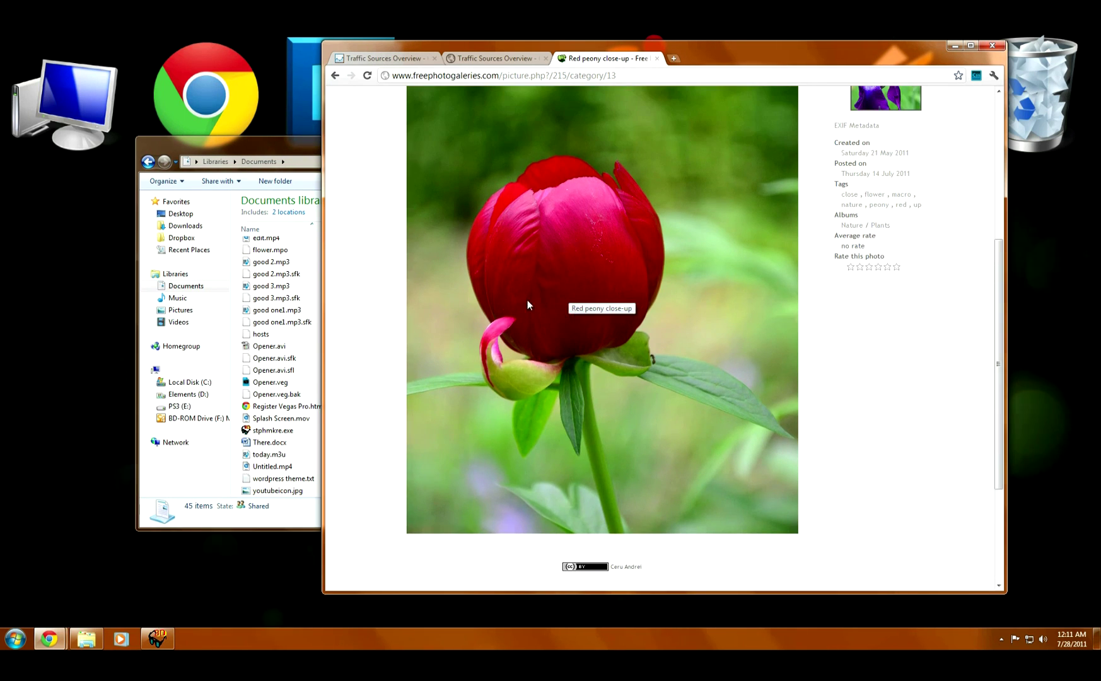
pyautogui.doubleClick(301, 76)
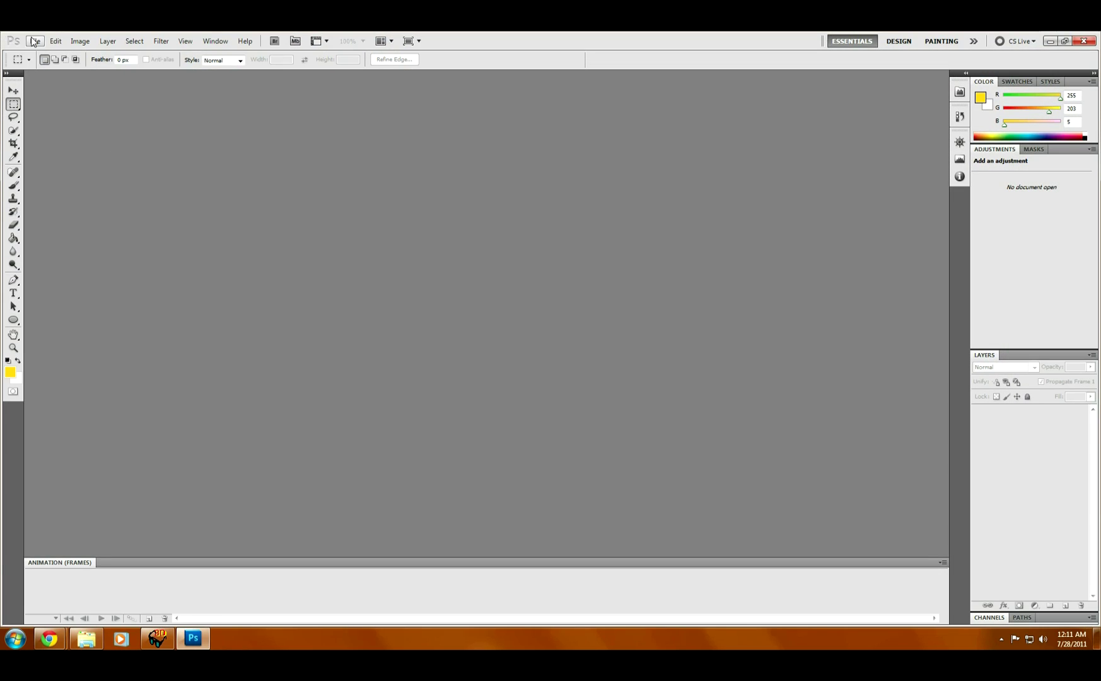
# In the Open dialog, browse to the Downloads folder under C: > Users.
pyautogui.click(34, 41)
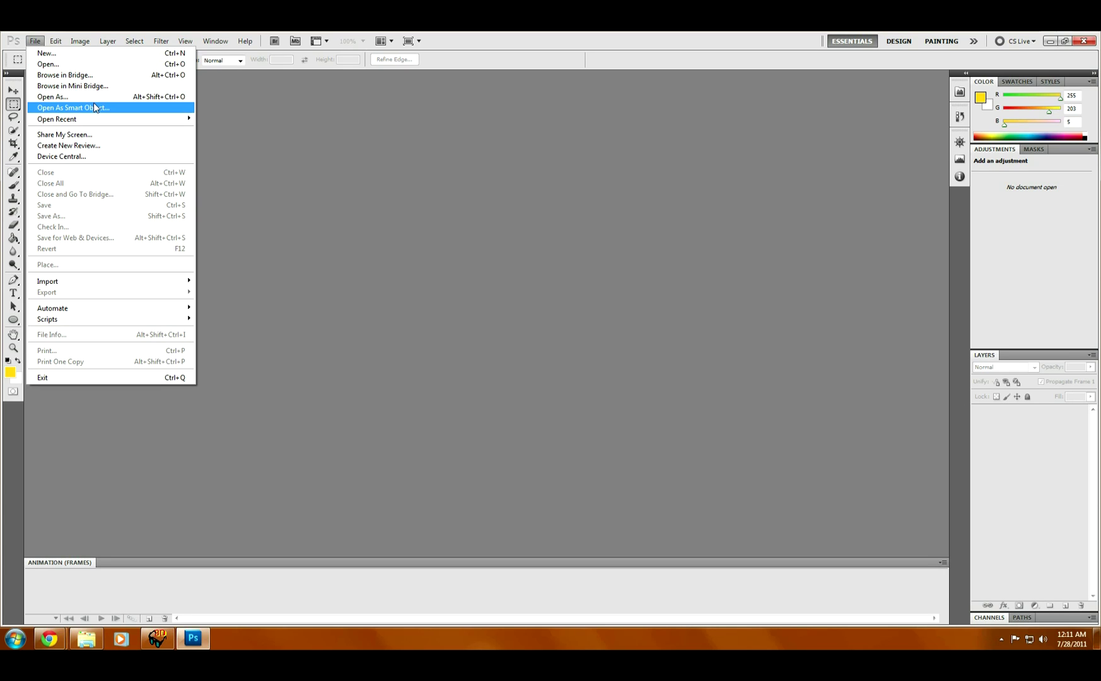
pyautogui.click(96, 63)
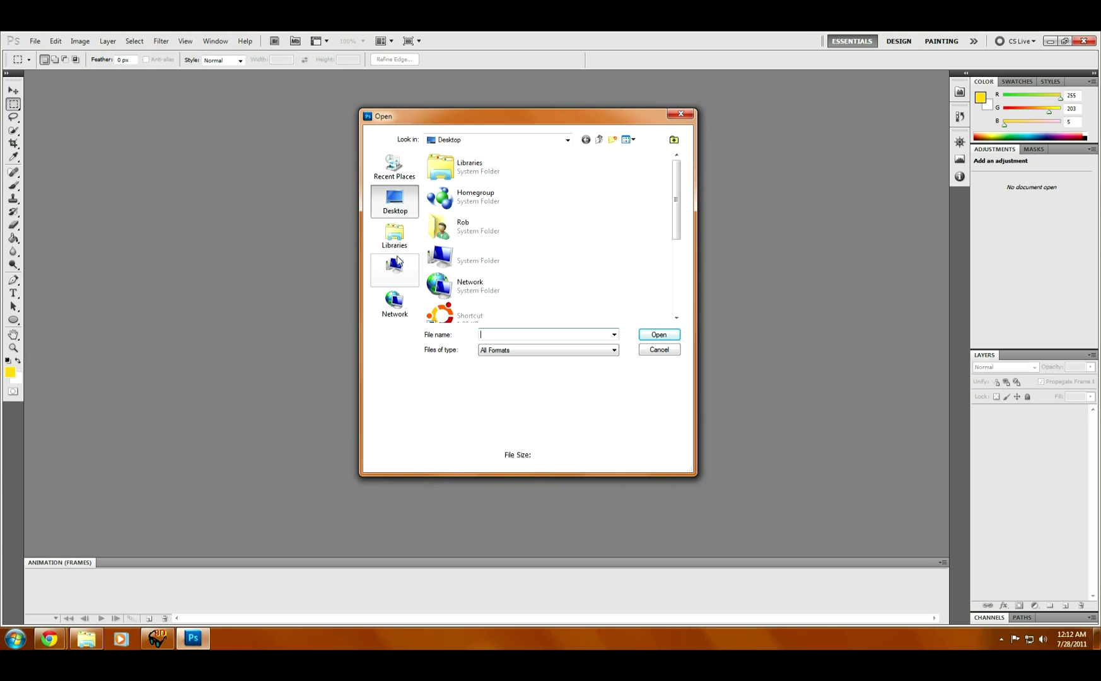
pyautogui.click(396, 237)
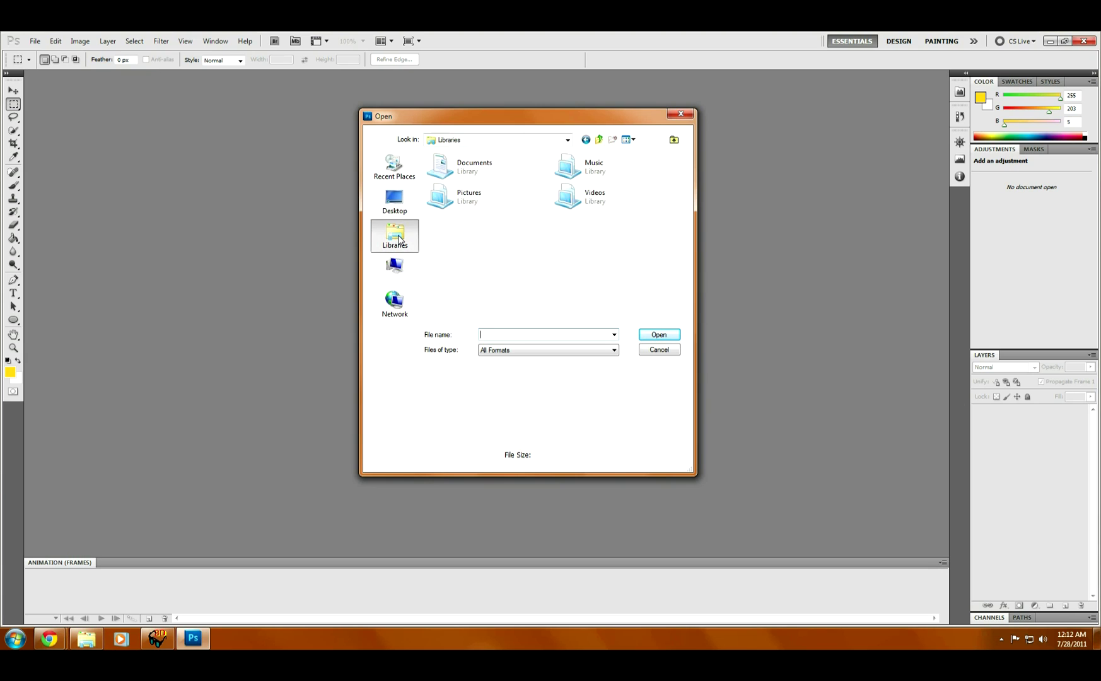
pyautogui.click(398, 268)
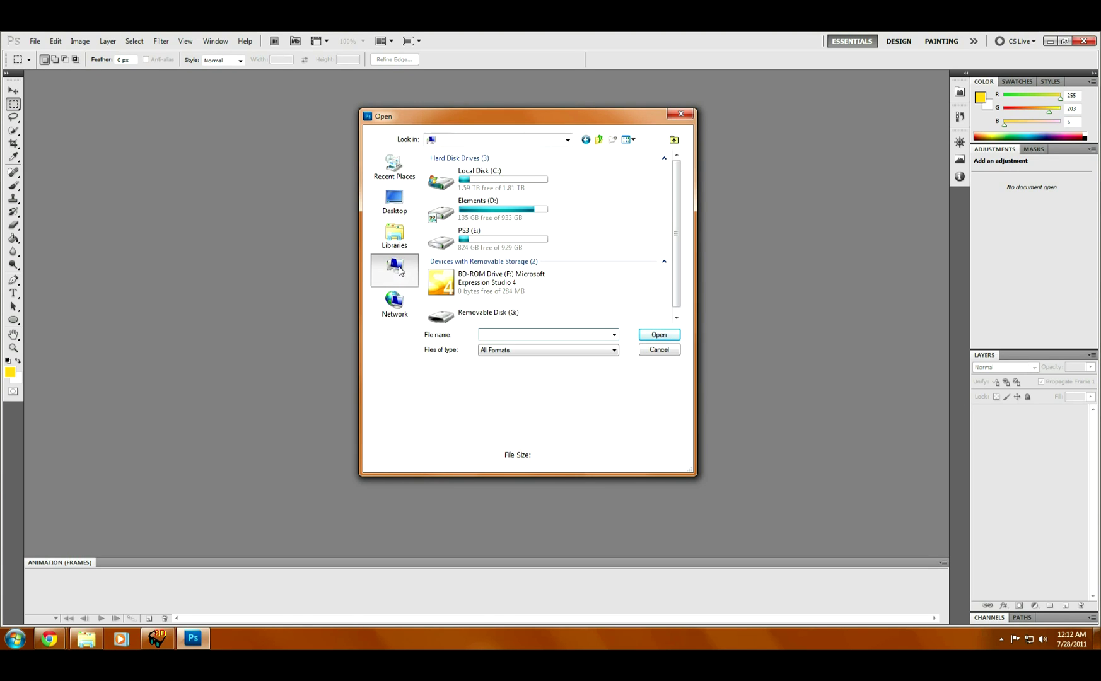
pyautogui.doubleClick(474, 187)
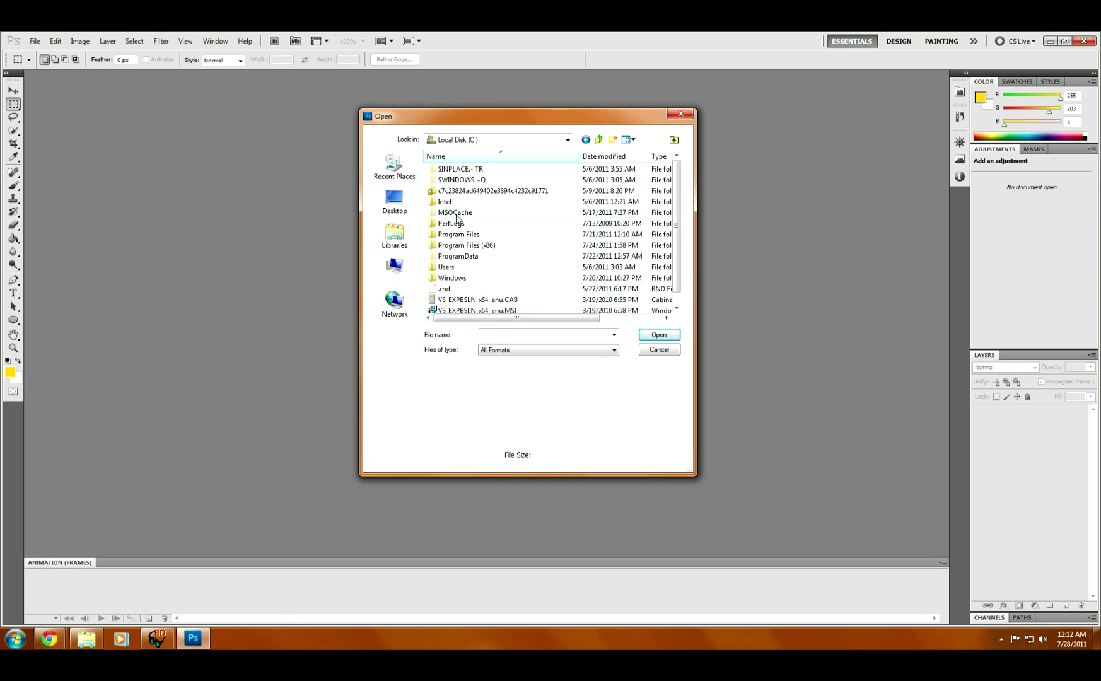
pyautogui.doubleClick(466, 269)
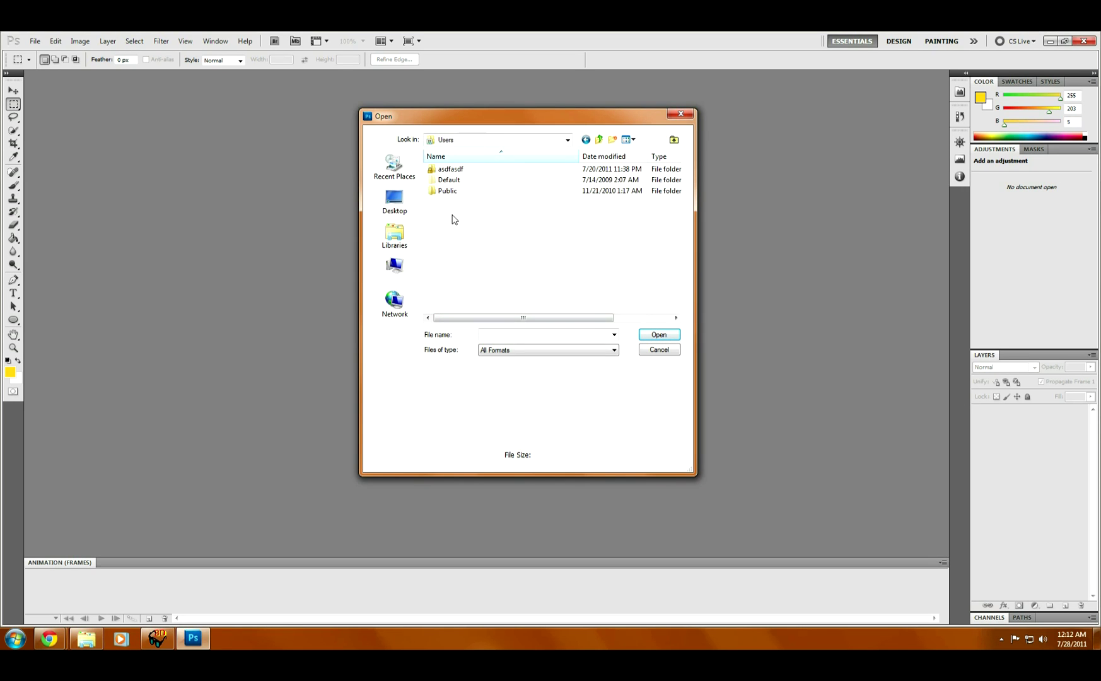
pyautogui.doubleClick(451, 170)
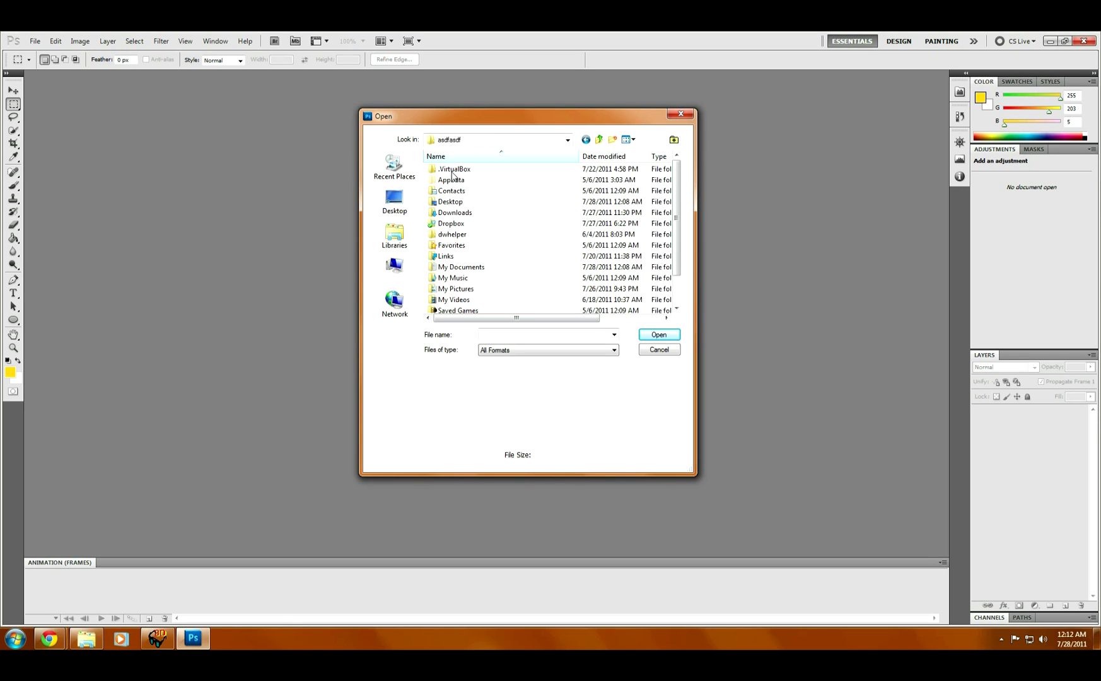
pyautogui.doubleClick(455, 212)
pyautogui.scroll(-4, 472, 284)
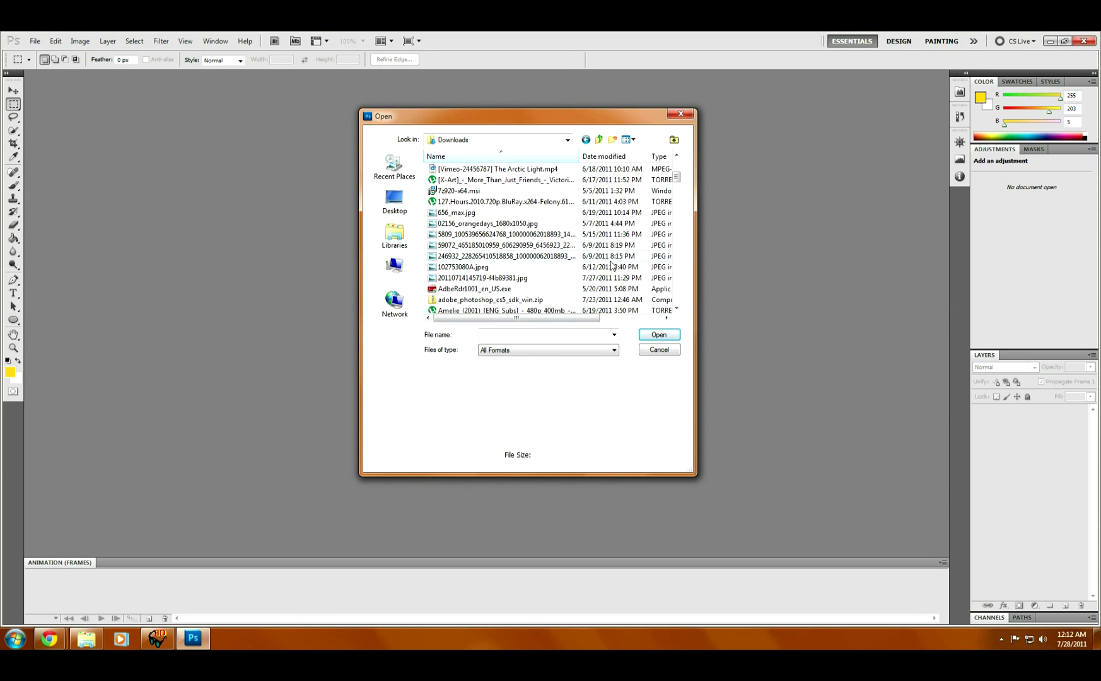
pyautogui.scroll(-1, 611, 265)
pyautogui.click(619, 157)
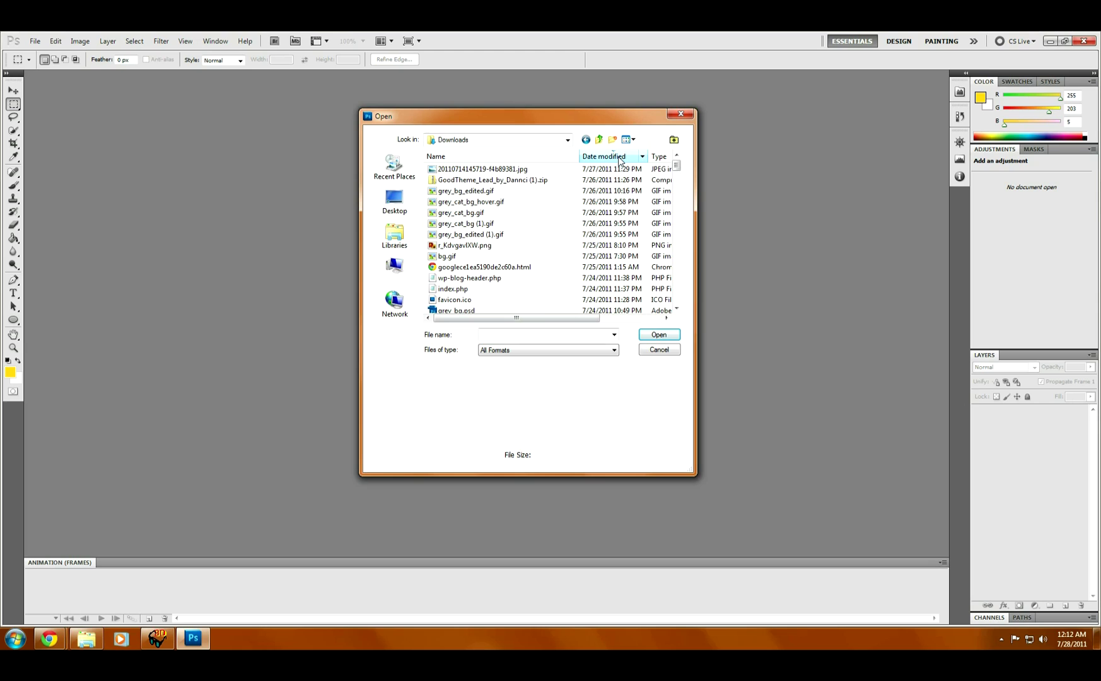
pyautogui.click(611, 183)
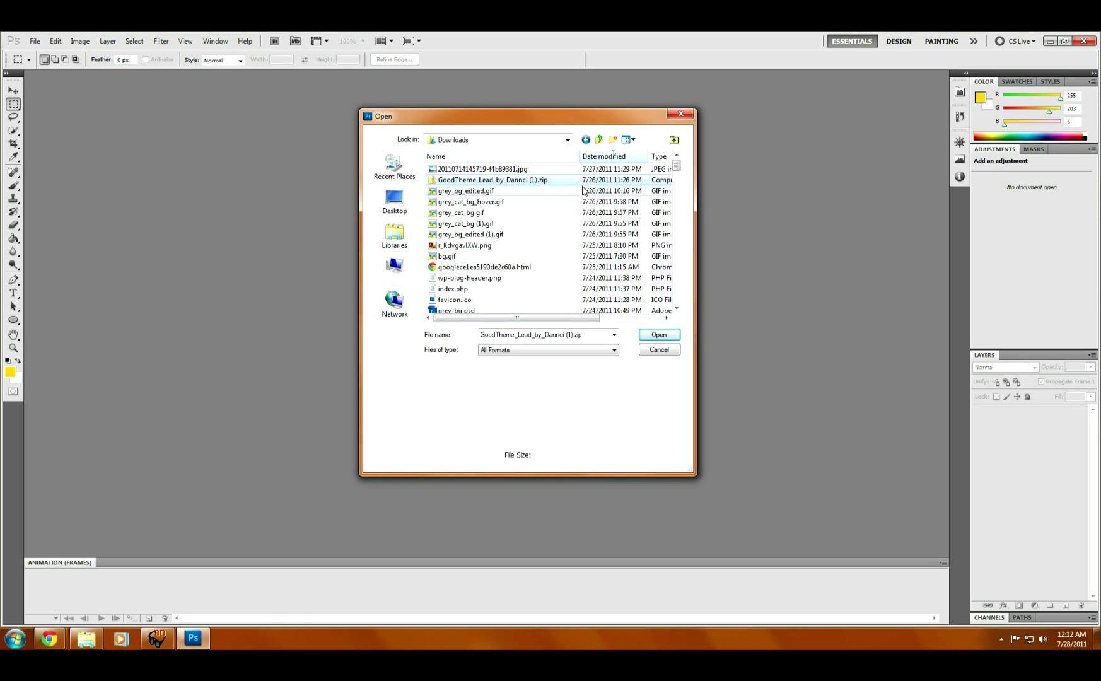
pyautogui.click(531, 171)
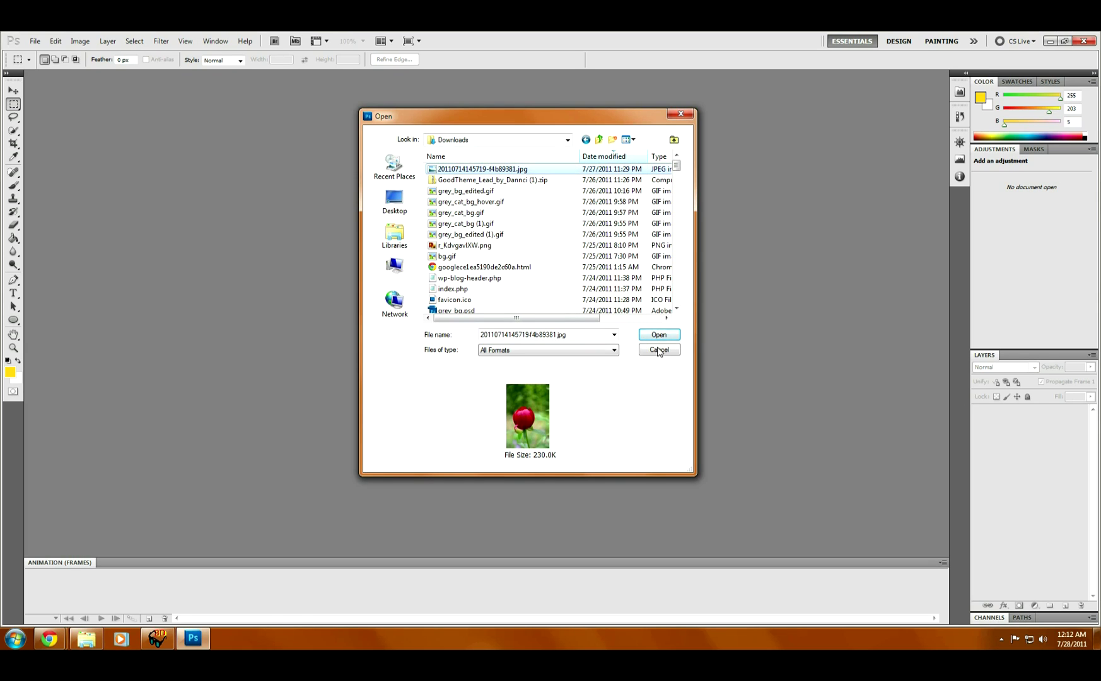
pyautogui.click(658, 336)
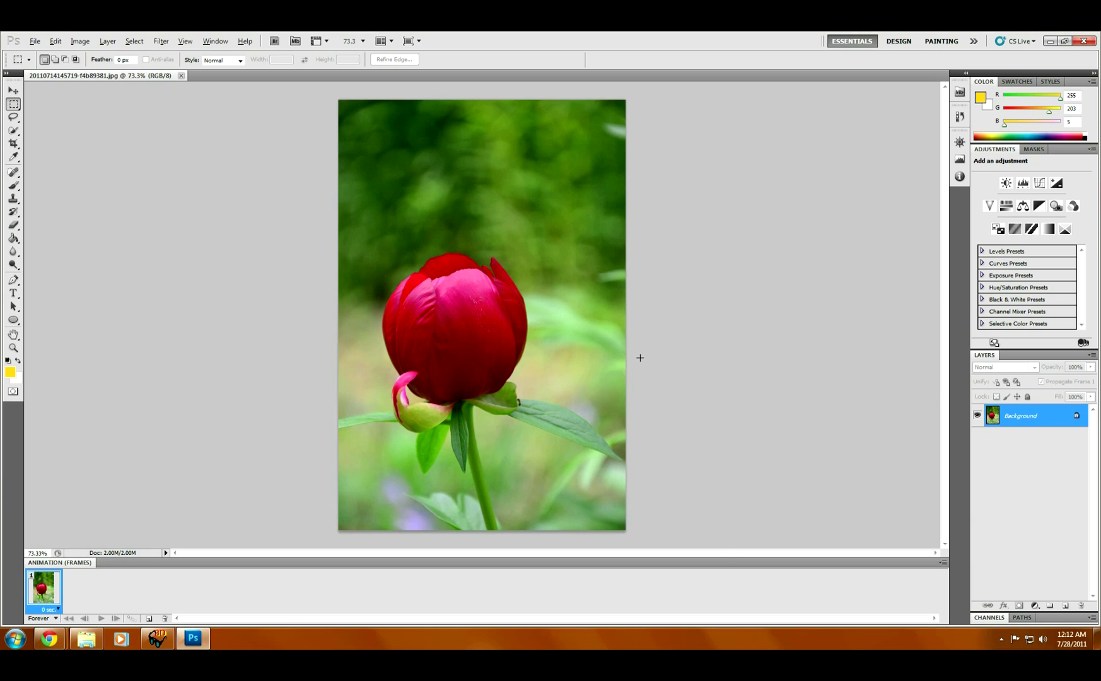
# With the Quick Selection tool and an adjusted brush size, select the red peony bud.
pyautogui.scroll(1, 640, 358)
pyautogui.scroll(-1, 660, 368)
pyautogui.click(13, 130)
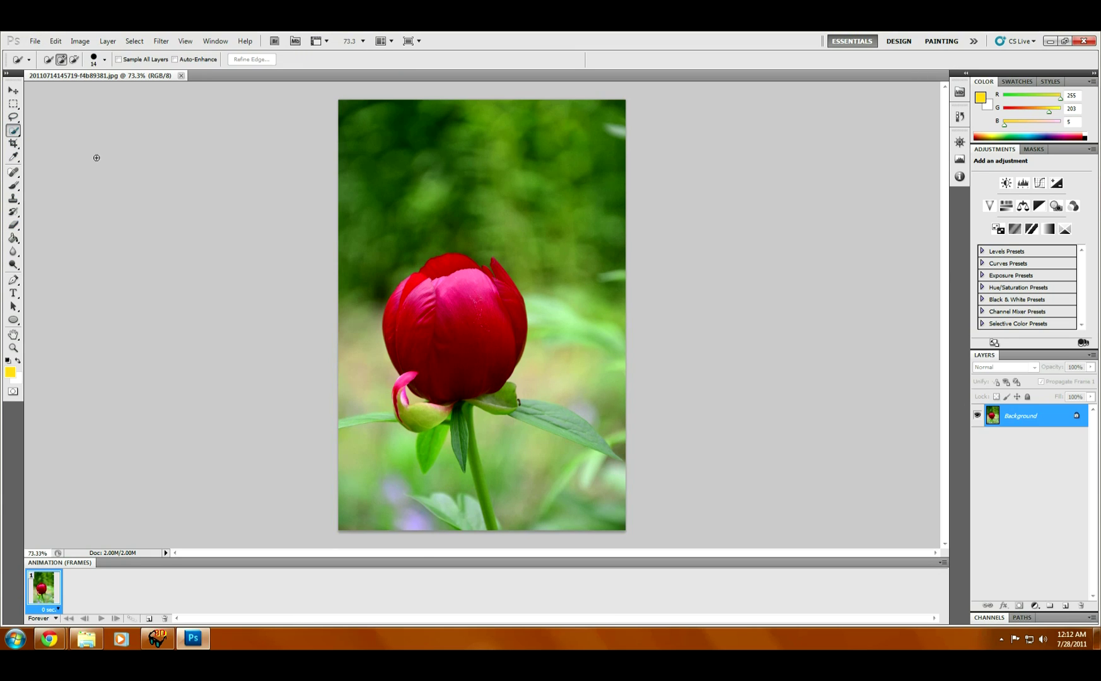
pyautogui.click(104, 60)
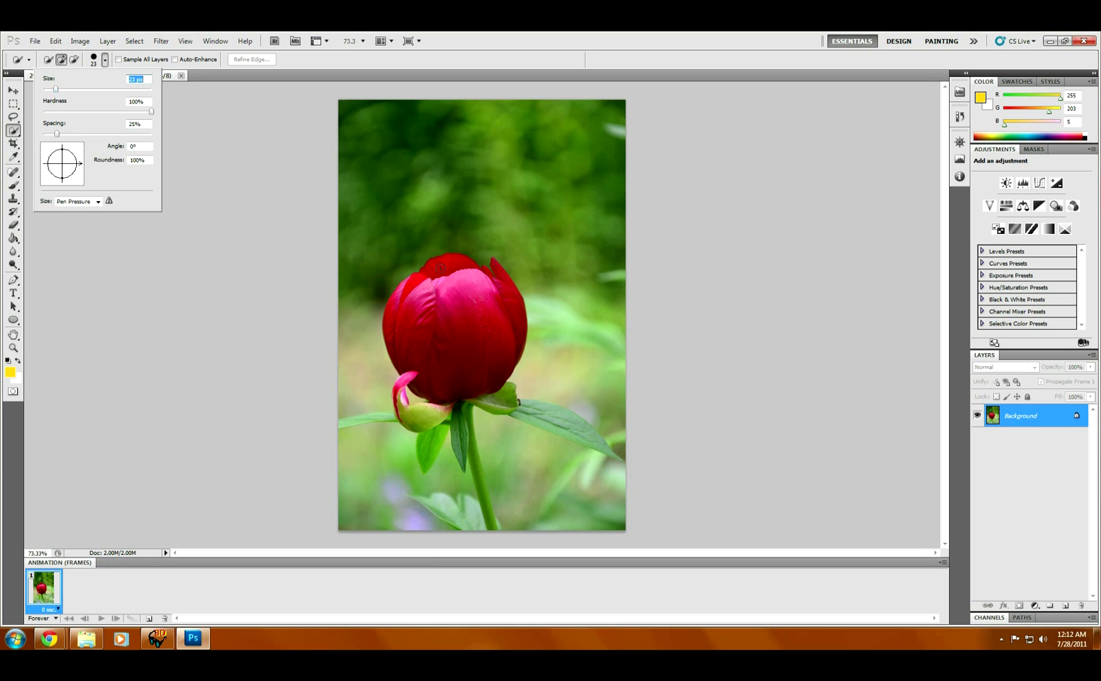
pyautogui.moveTo(403, 325)
pyautogui.mouseDown()
pyautogui.moveTo(432, 285)
pyautogui.moveTo(439, 321)
pyautogui.mouseUp()
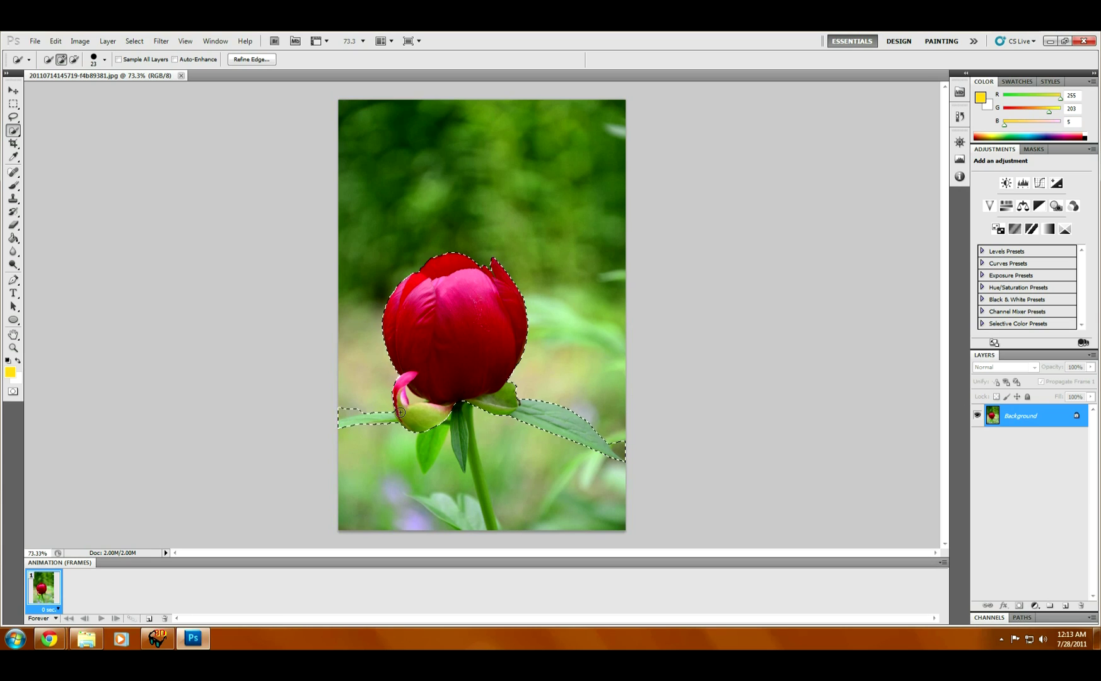
# Add the lower leaves, central leaf and stem to the selection, trimming background beside the stem.
pyautogui.press('alt')
pyautogui.press('alt')
pyautogui.press('alt')
pyautogui.moveTo(432, 427)
pyautogui.mouseDown()
pyautogui.moveTo(438, 444)
pyautogui.moveTo(462, 429)
pyautogui.moveTo(482, 490)
pyautogui.mouseUp()
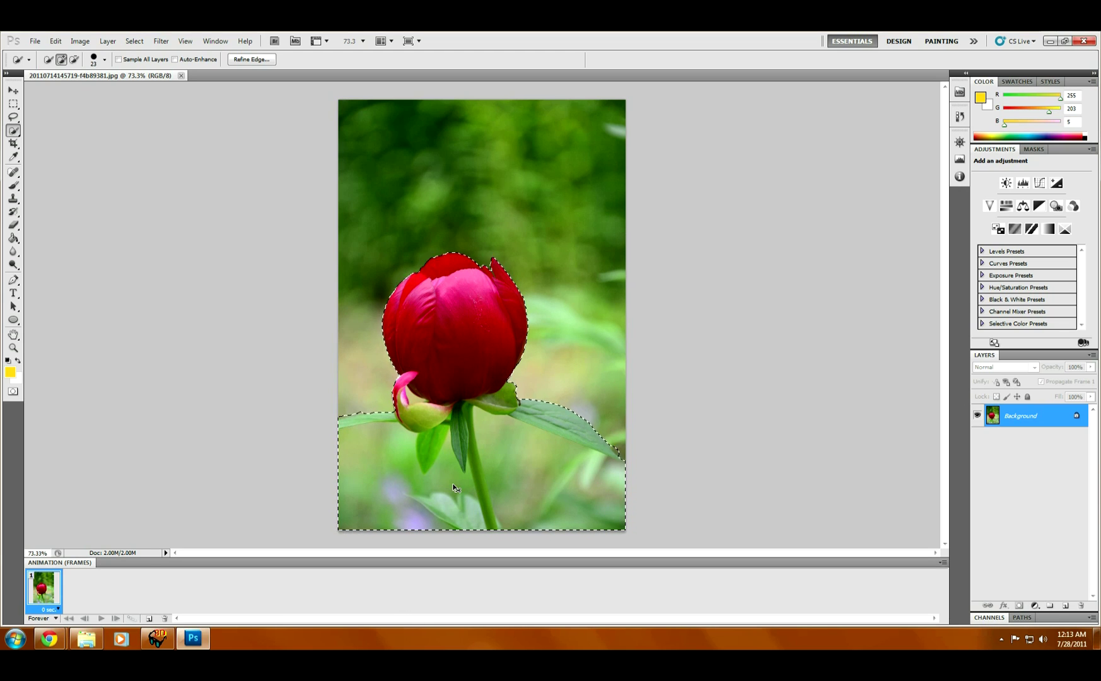
pyautogui.hotkey('ctrl', 'z')
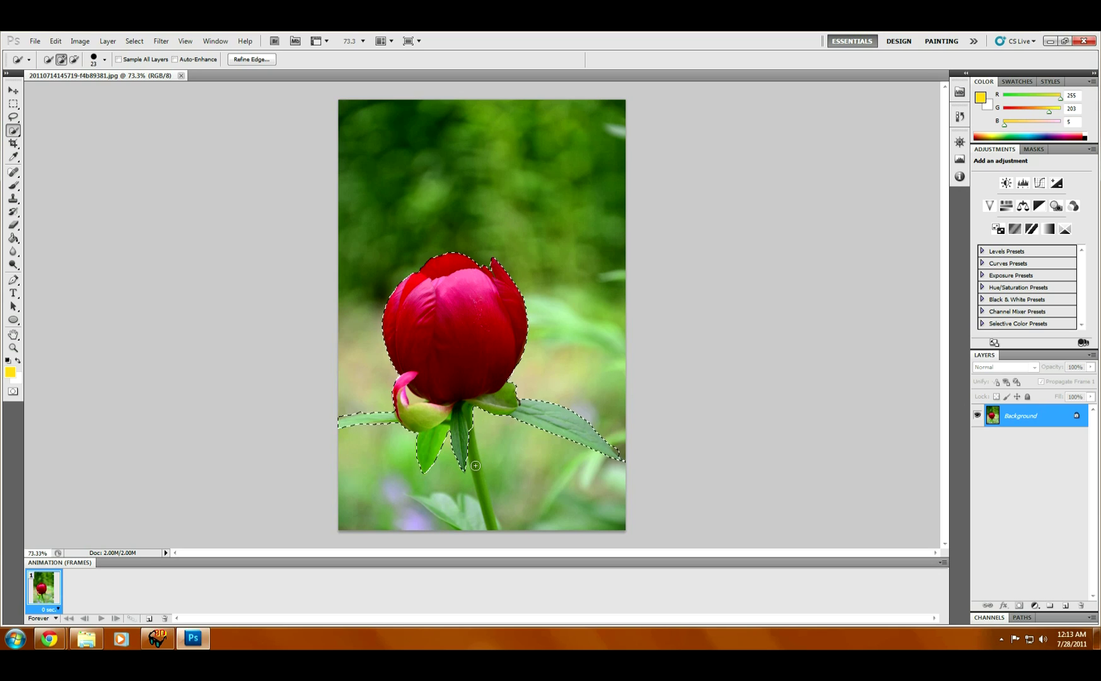
pyautogui.click(440, 510)
pyautogui.keyDown('alt'); pyautogui.click(383, 476); pyautogui.keyUp('alt')
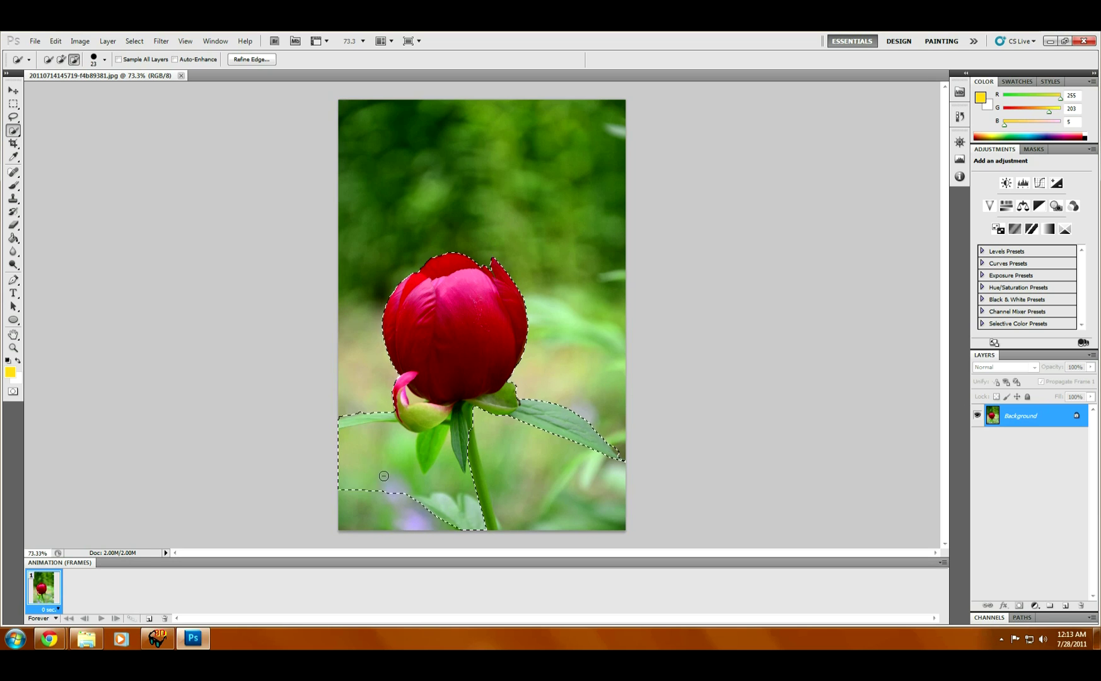
pyautogui.moveTo(384, 476)
pyautogui.mouseDown()
pyautogui.moveTo(410, 454)
pyautogui.moveTo(429, 486)
pyautogui.moveTo(438, 454)
pyautogui.moveTo(451, 475)
pyautogui.moveTo(435, 502)
pyautogui.moveTo(405, 494)
pyautogui.mouseUp()
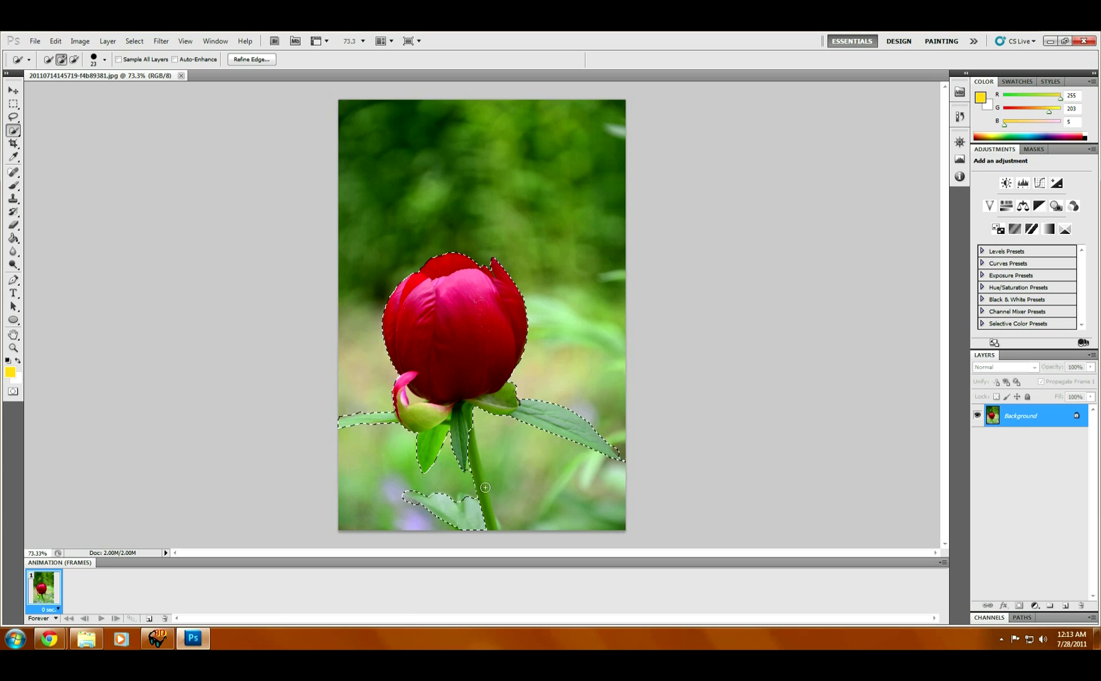
pyautogui.moveTo(485, 487); pyautogui.dragTo(465, 439)
pyautogui.press('alt')
# Copy the selected peony, then try Select > Grow and undo it.
pyautogui.click(56, 41)
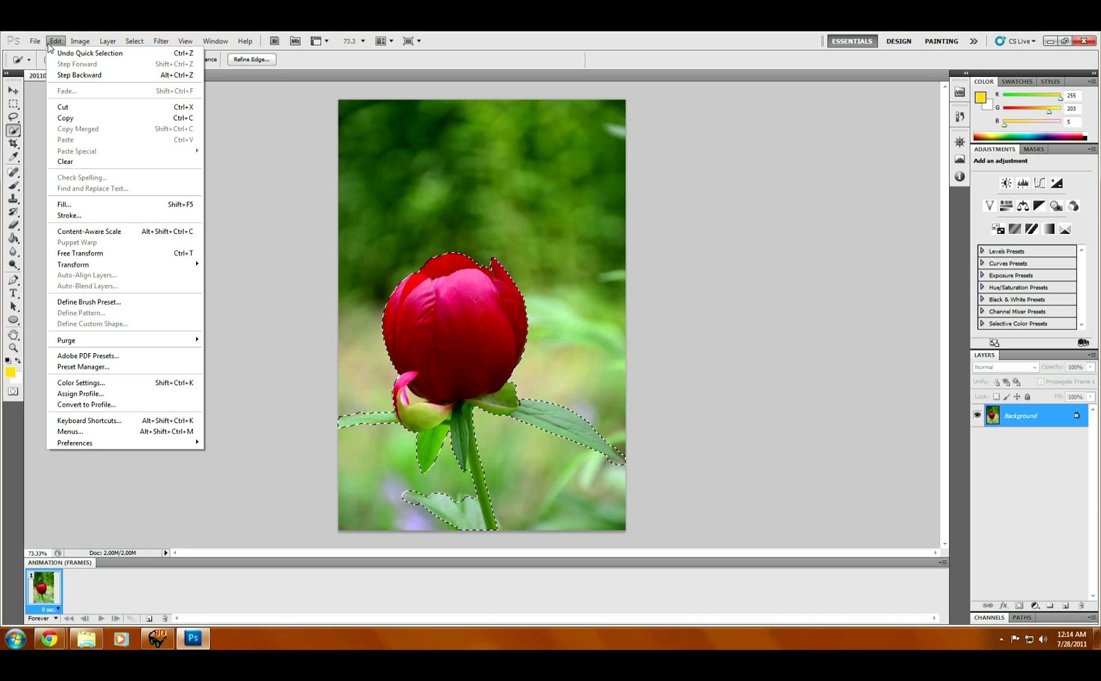
pyautogui.click(65, 118)
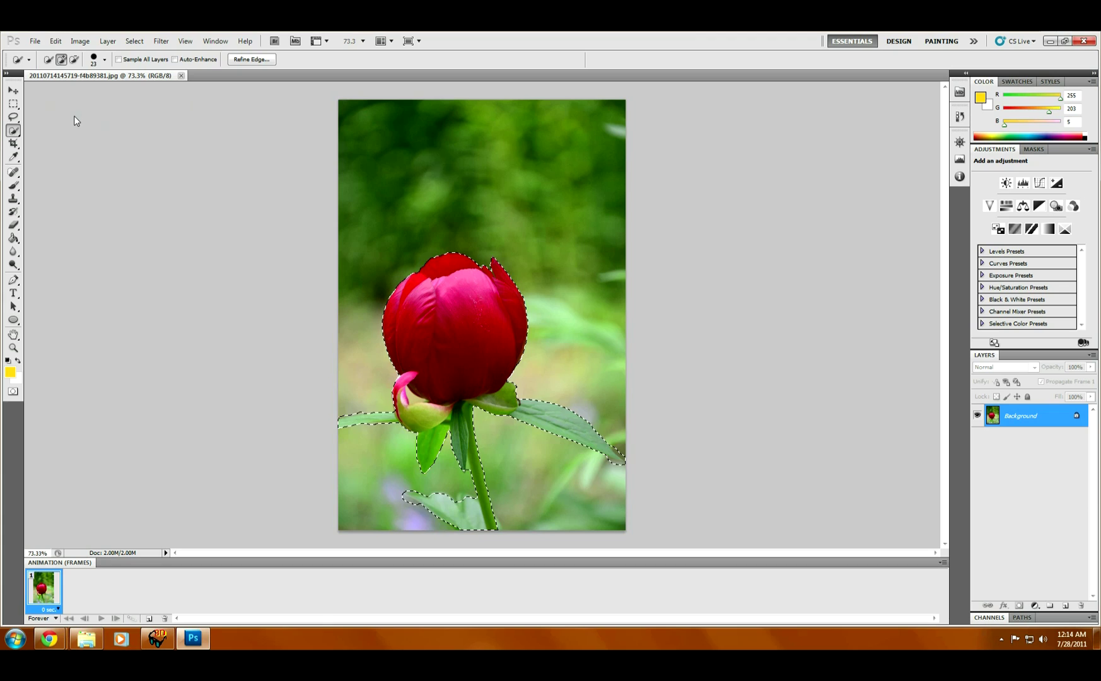
pyautogui.click(135, 42)
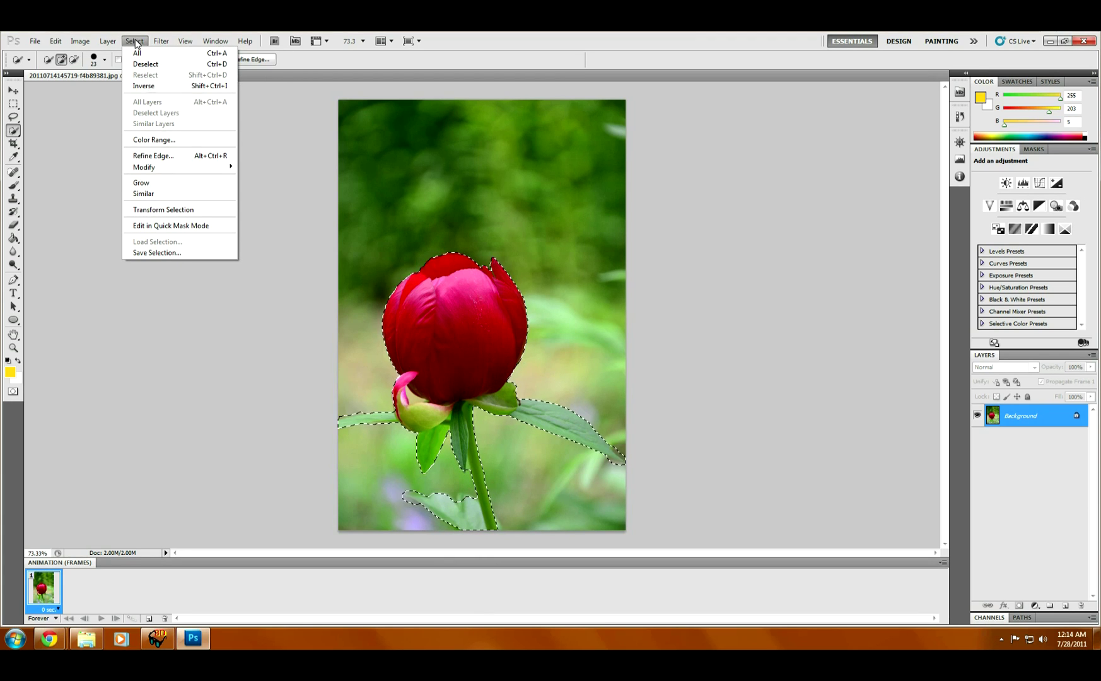
pyautogui.moveTo(191, 169)
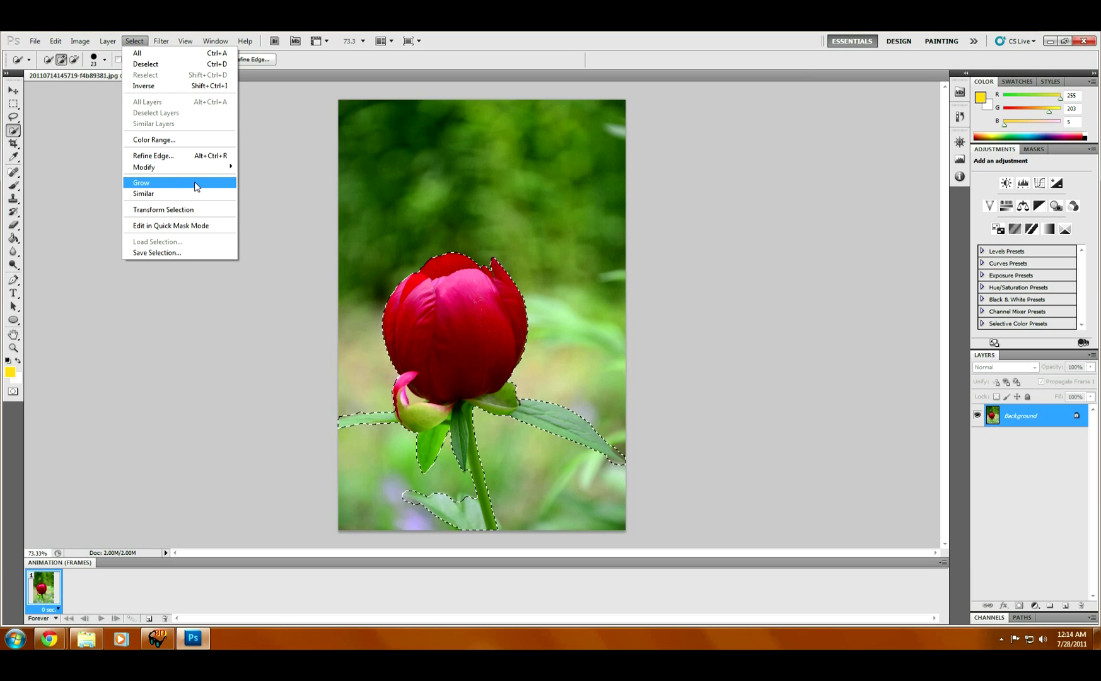
pyautogui.click(196, 184)
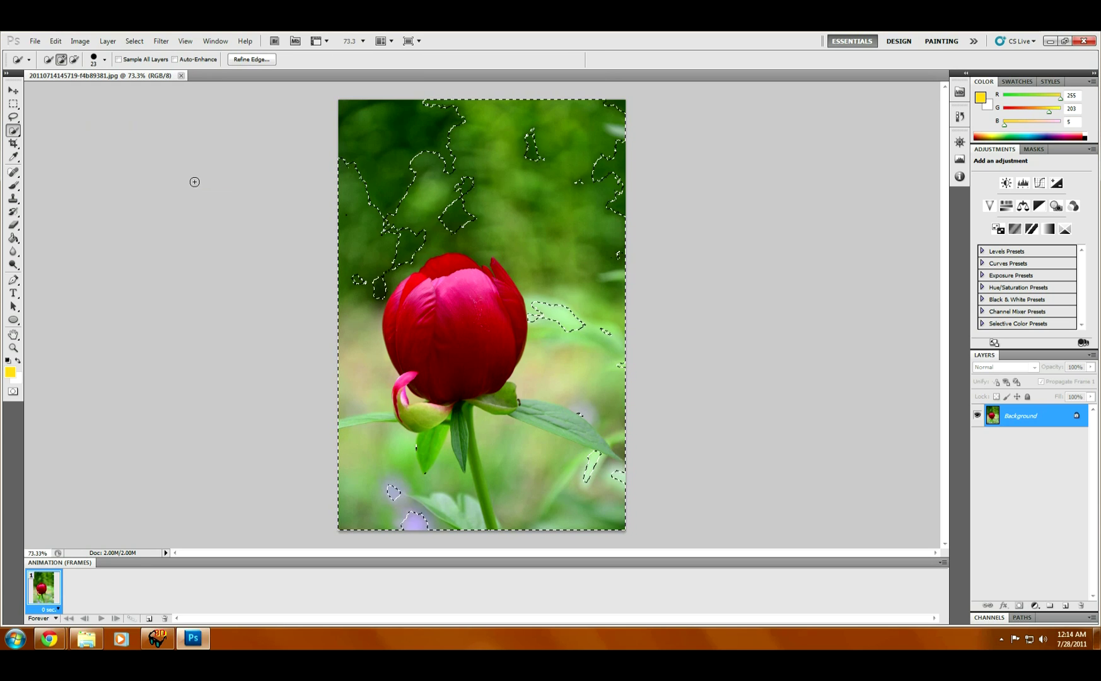
pyautogui.hotkey('ctrl', 'z')
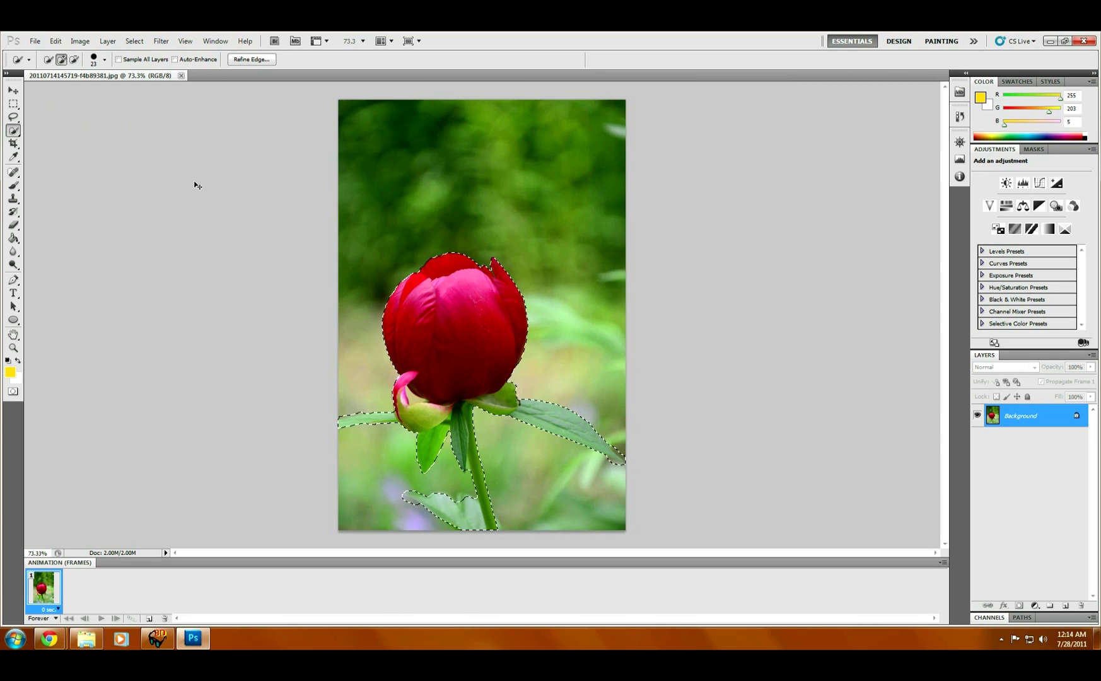
# Expand the selection by 5 pixels via Select > Modify > Expand.
pyautogui.click(130, 43)
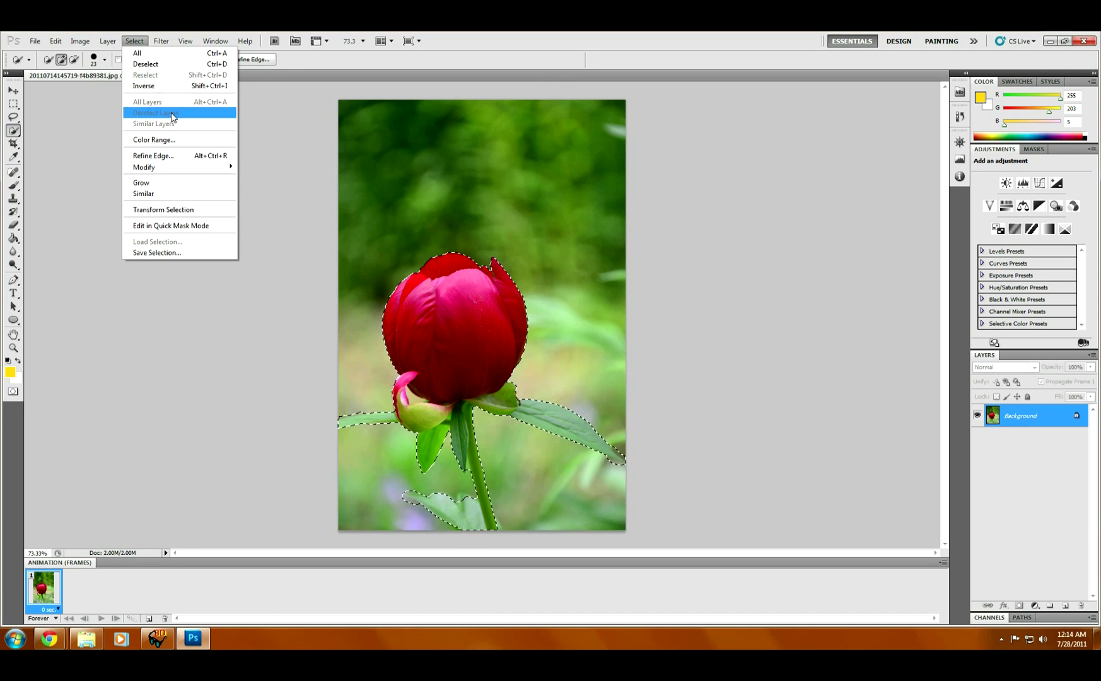
pyautogui.moveTo(210, 173)
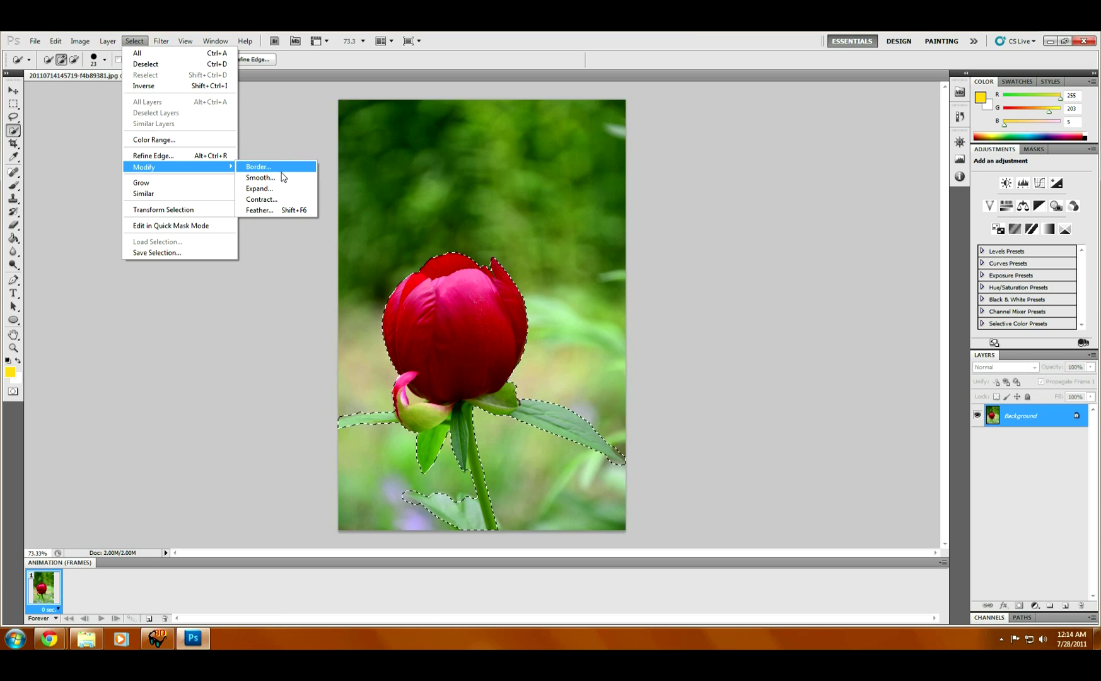
pyautogui.click(281, 196)
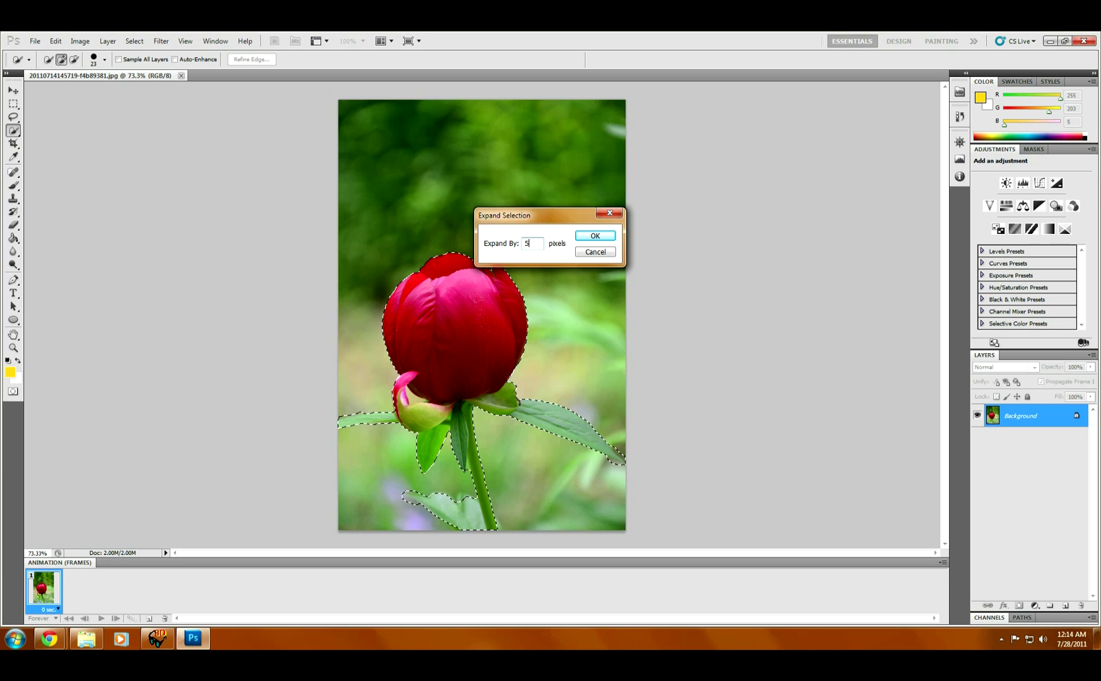
pyautogui.write('5')
pyautogui.click(601, 236)
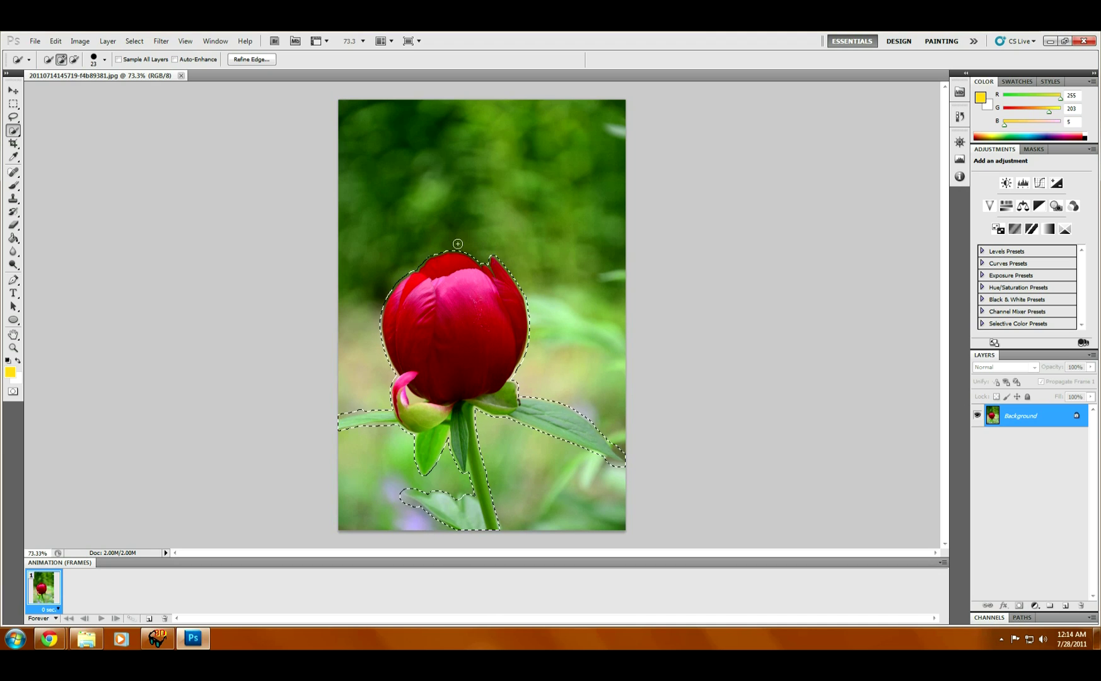
# Content-Aware Fill the selection so the peony is replaced by green background.
pyautogui.click(63, 42)
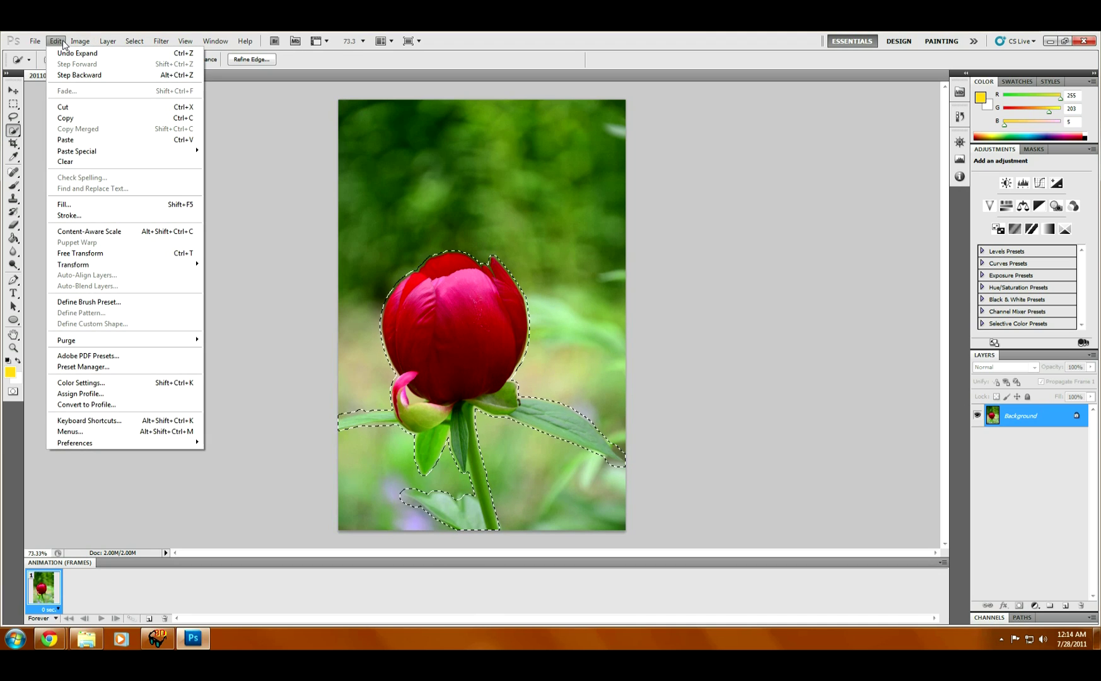
pyautogui.press('Right')
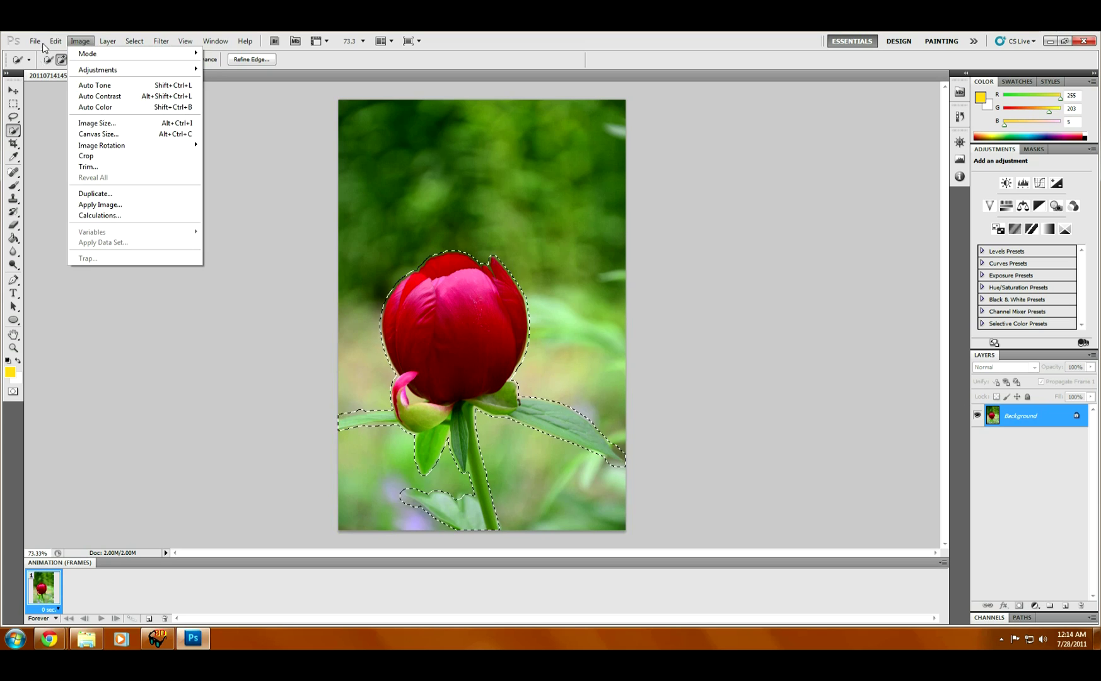
pyautogui.moveTo(56, 42)
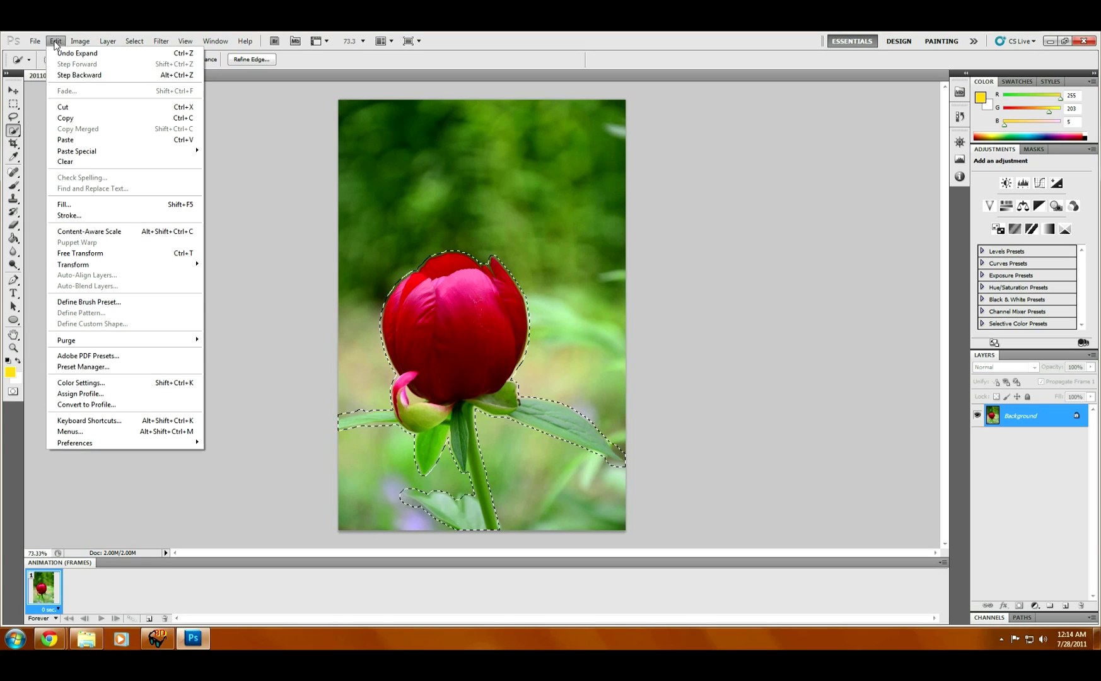
pyautogui.click(93, 205)
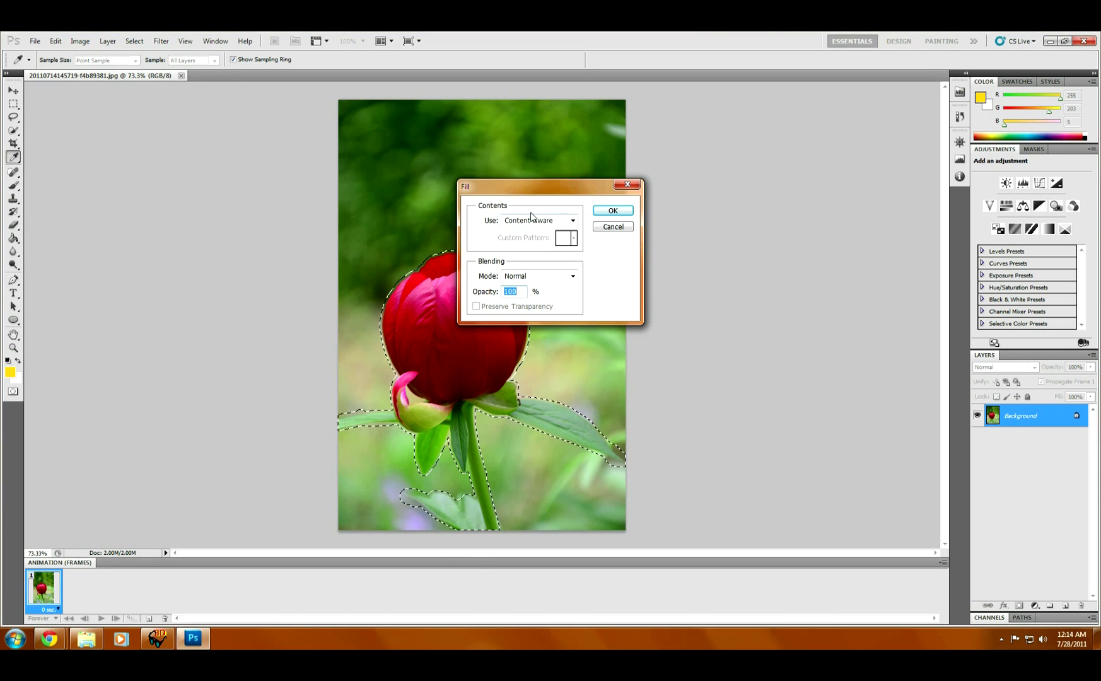
pyautogui.click(621, 212)
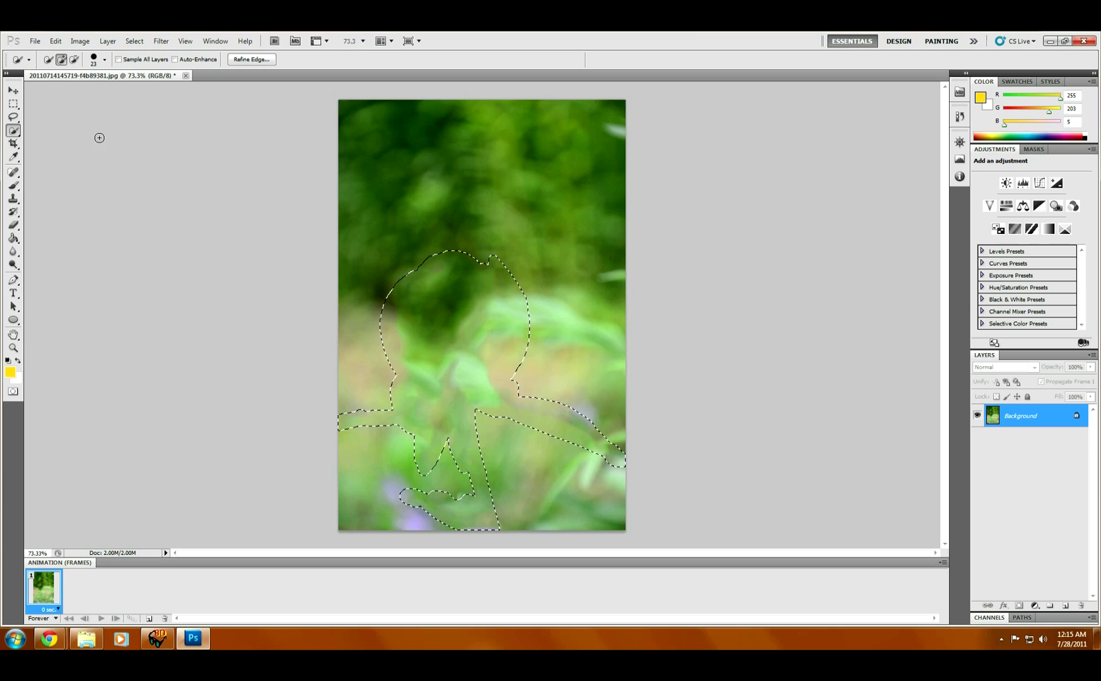
# Deselect, then lasso a patch of upper green background and deselect it again.
pyautogui.click(13, 103)
pyautogui.rightClick(440, 177)
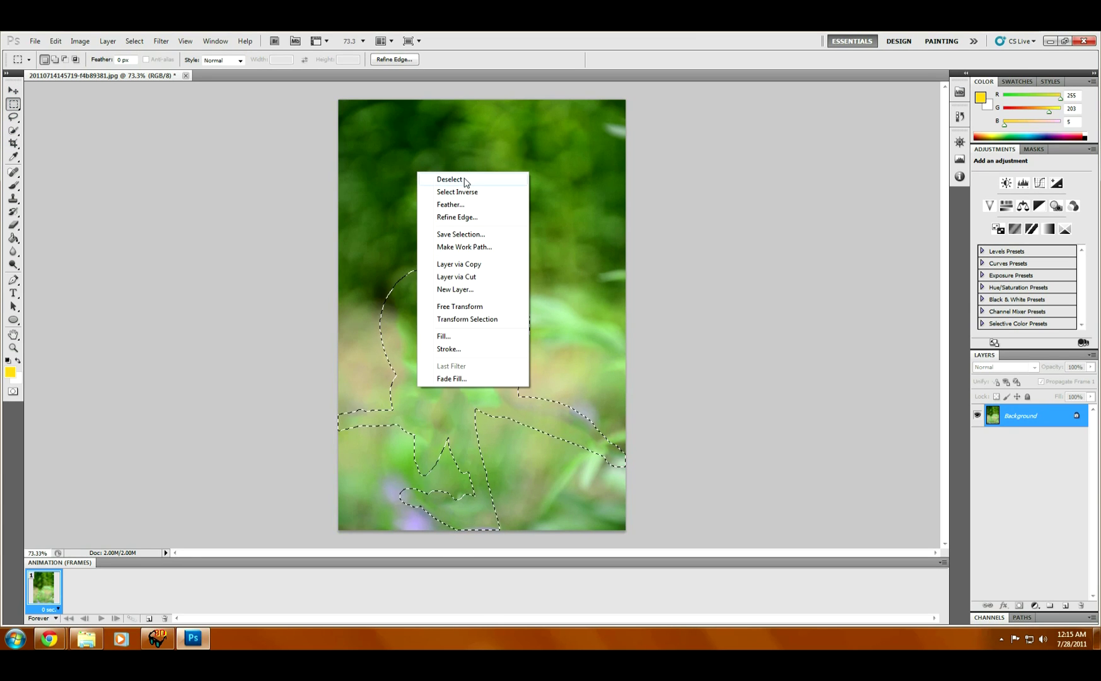
pyautogui.click(443, 179)
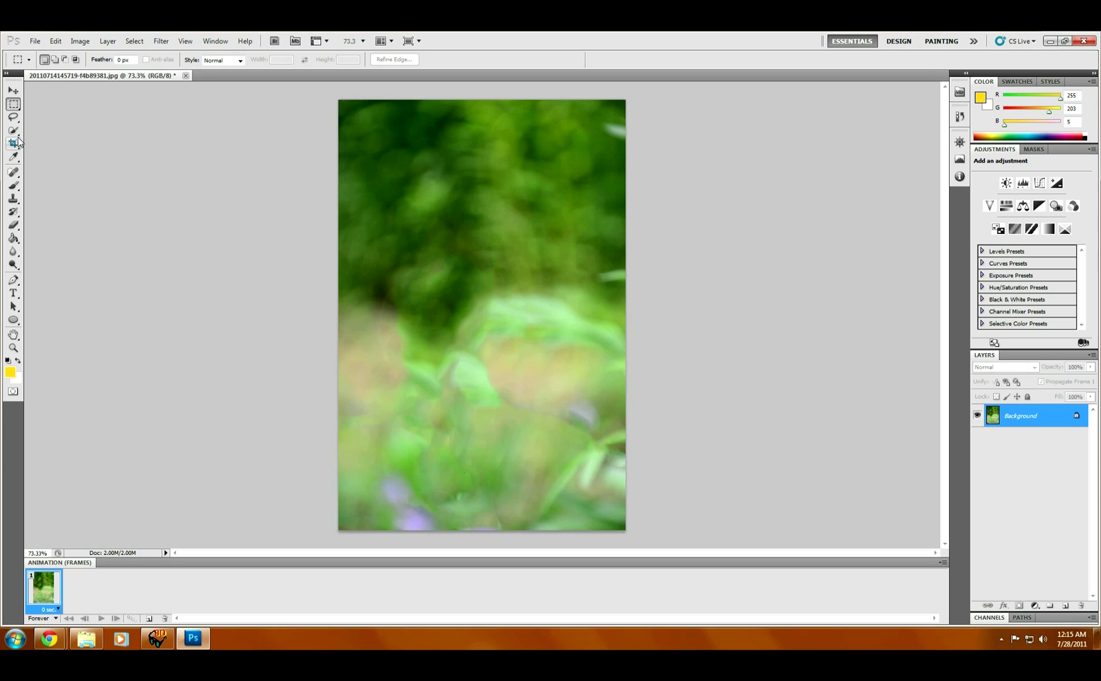
pyautogui.click(14, 117)
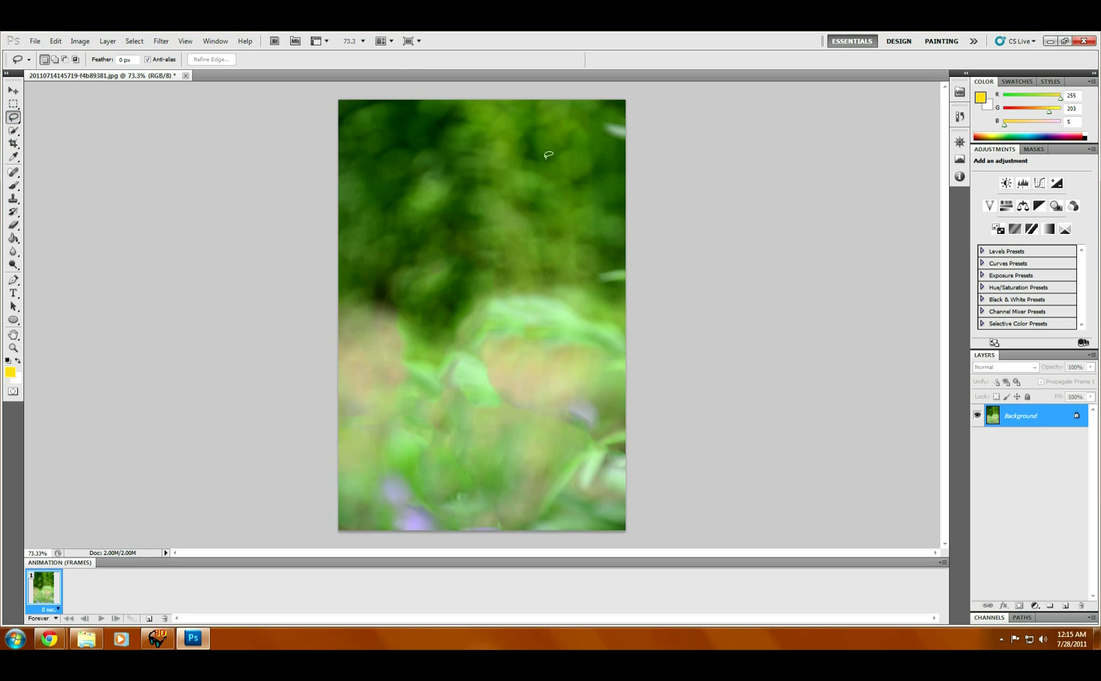
pyautogui.moveTo(552, 149)
pyautogui.mouseDown()
pyautogui.moveTo(420, 150)
pyautogui.moveTo(441, 255)
pyautogui.moveTo(574, 198)
pyautogui.moveTo(595, 156)
pyautogui.moveTo(540, 138)
pyautogui.mouseUp()
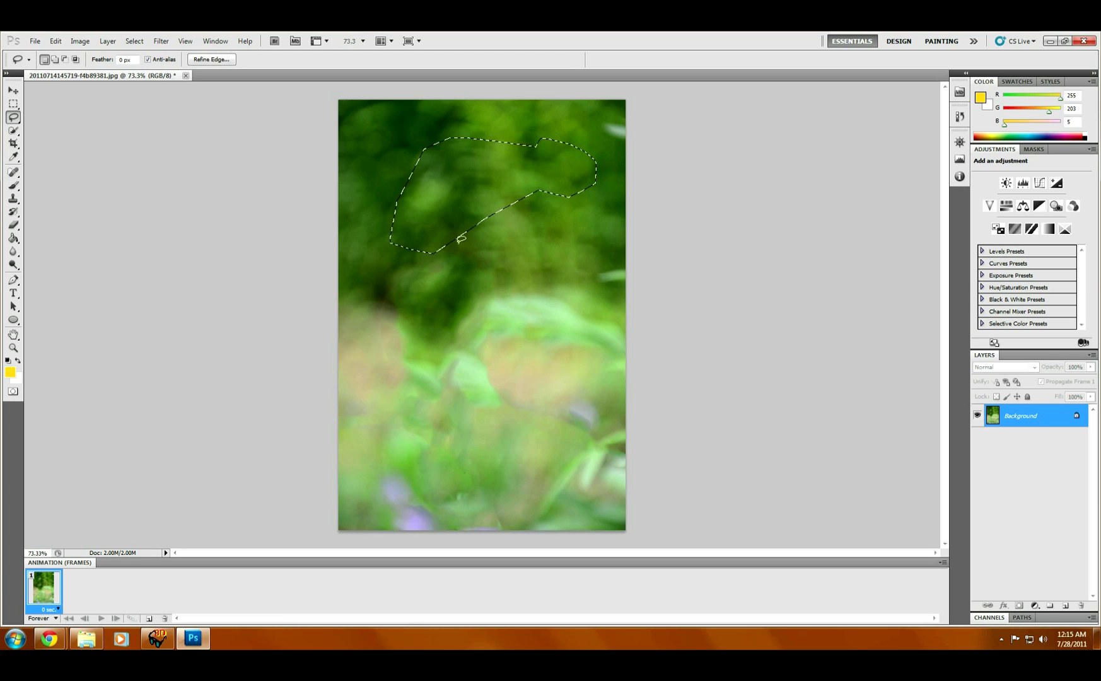
pyautogui.rightClick(451, 187)
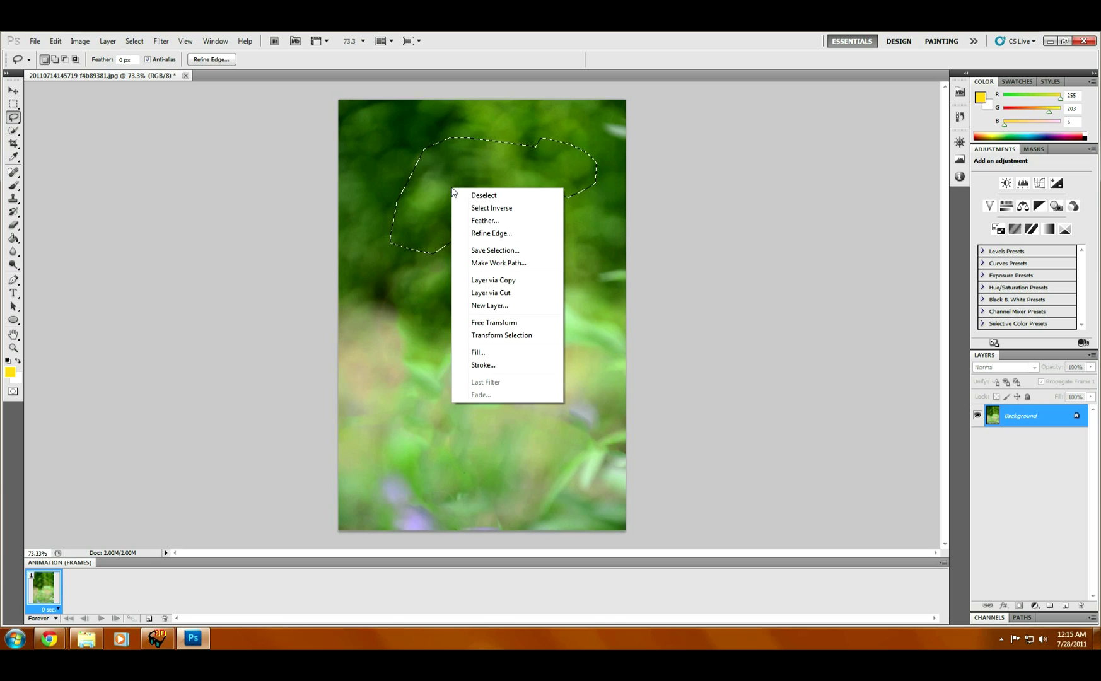
pyautogui.click(502, 193)
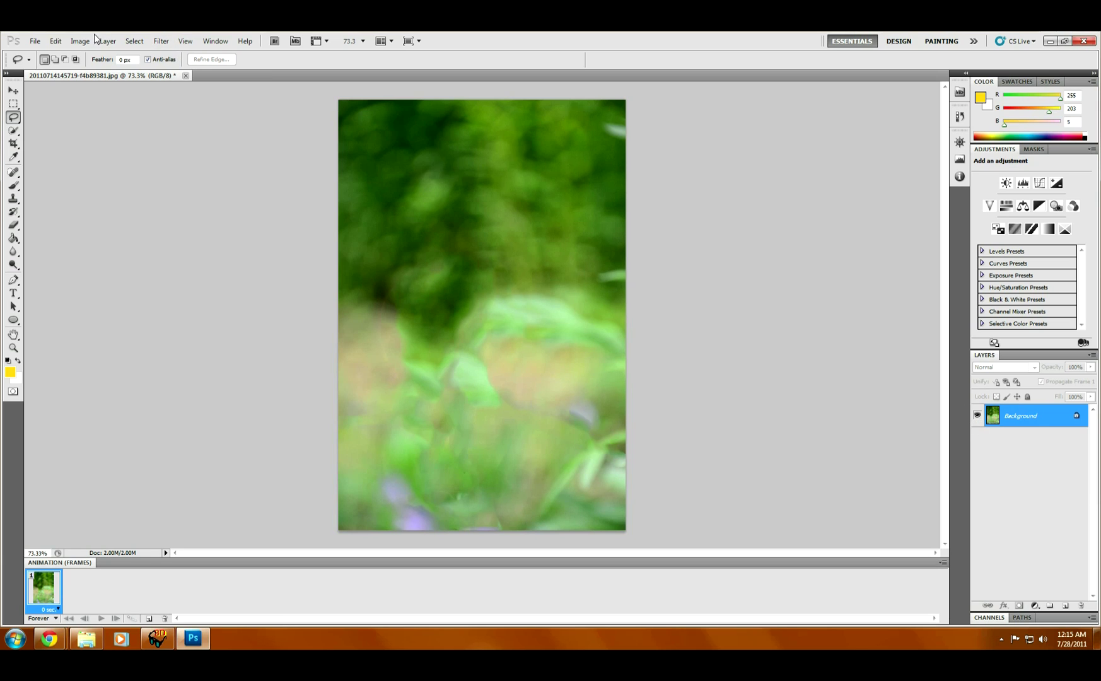
# Paste the copied peony as a new Layer 1.
pyautogui.click(64, 43)
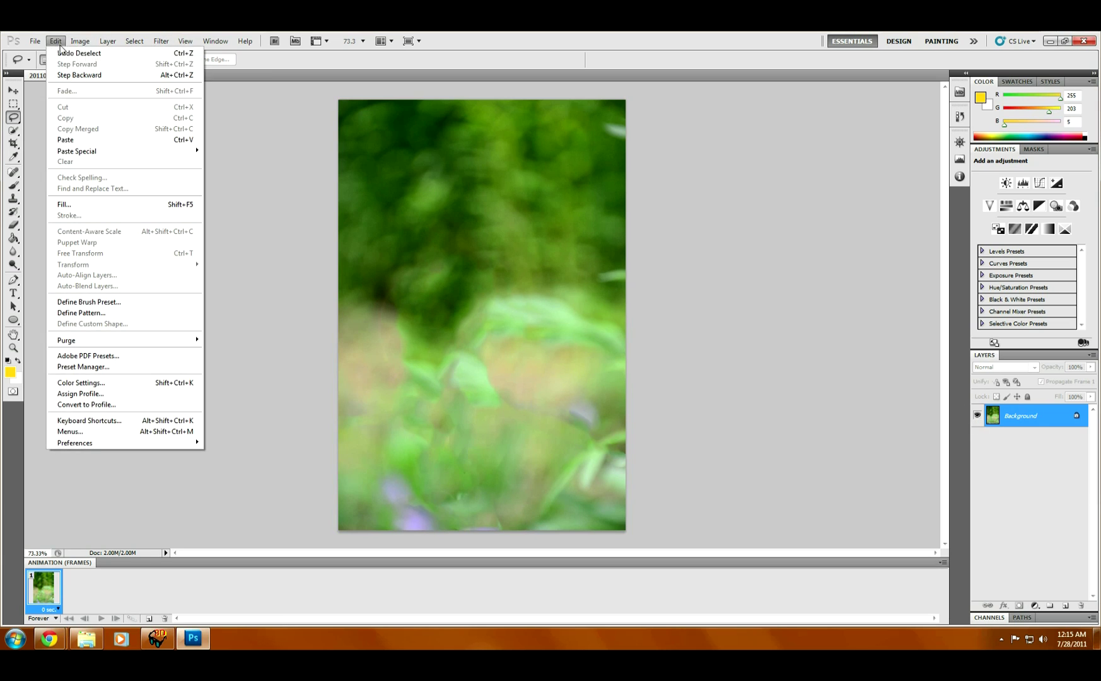
pyautogui.click(69, 140)
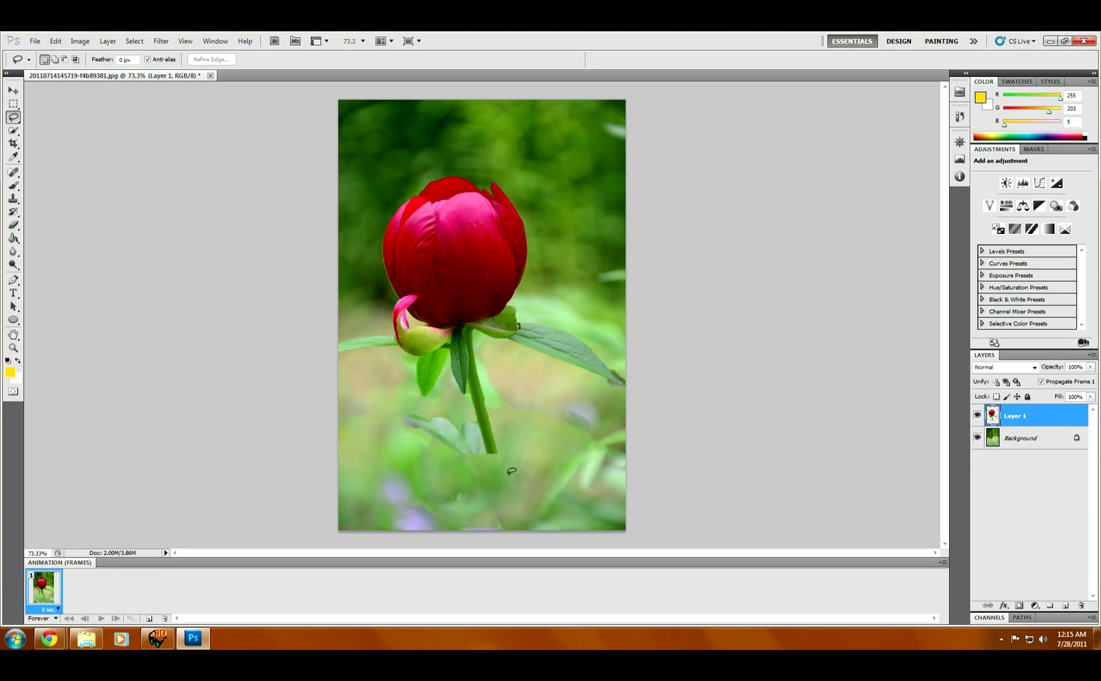
pyautogui.click(978, 415)
pyautogui.click(977, 416)
# Align Layer 1 over the flower's original spot using the Move tool and arrow nudges.
pyautogui.click(13, 91)
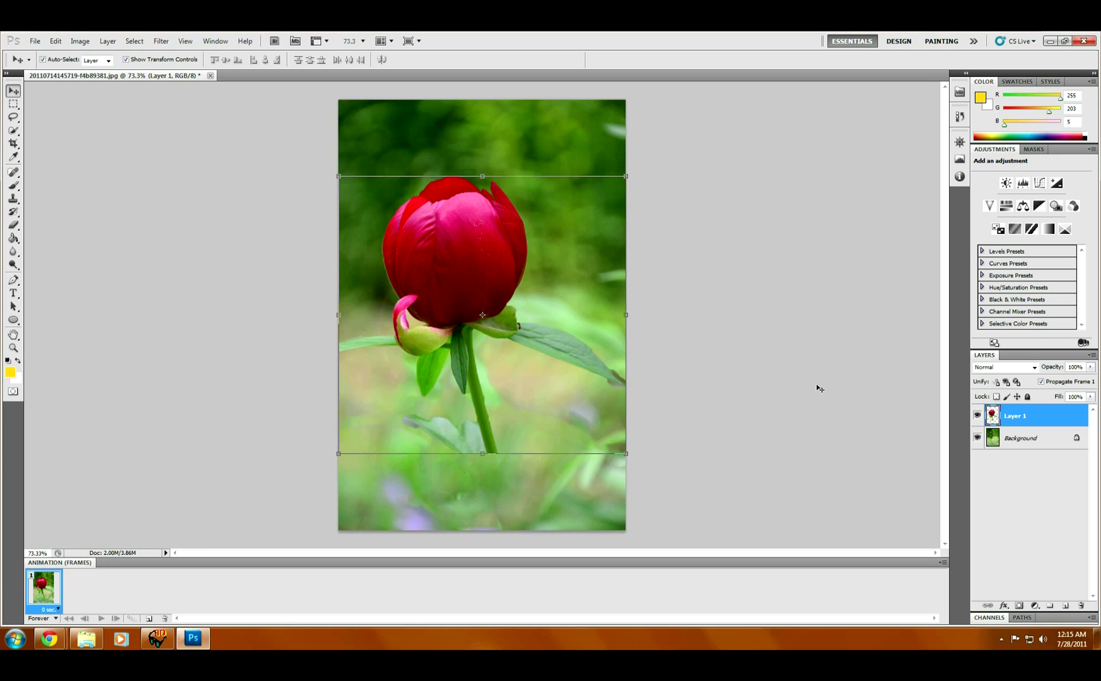
pyautogui.press('Down')
pyautogui.press('Down')
pyautogui.press('Down')
pyautogui.press('Down')
pyautogui.press('Down')
pyautogui.press('Down')
pyautogui.press('Down')
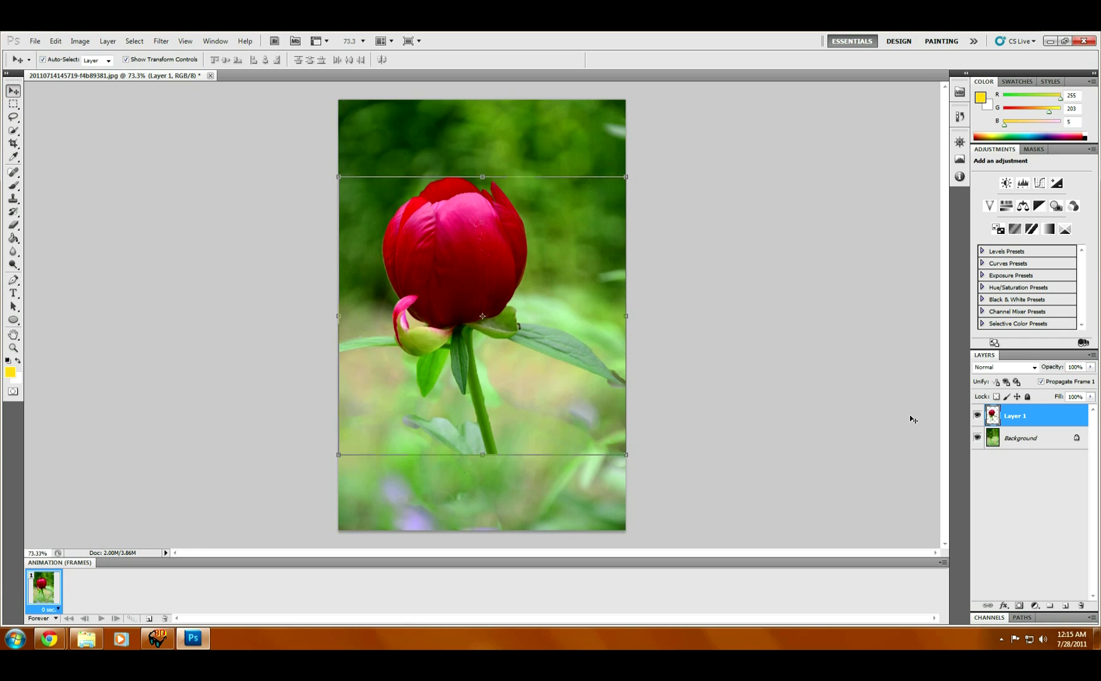
pyautogui.moveTo(518, 272); pyautogui.dragTo(510, 352)
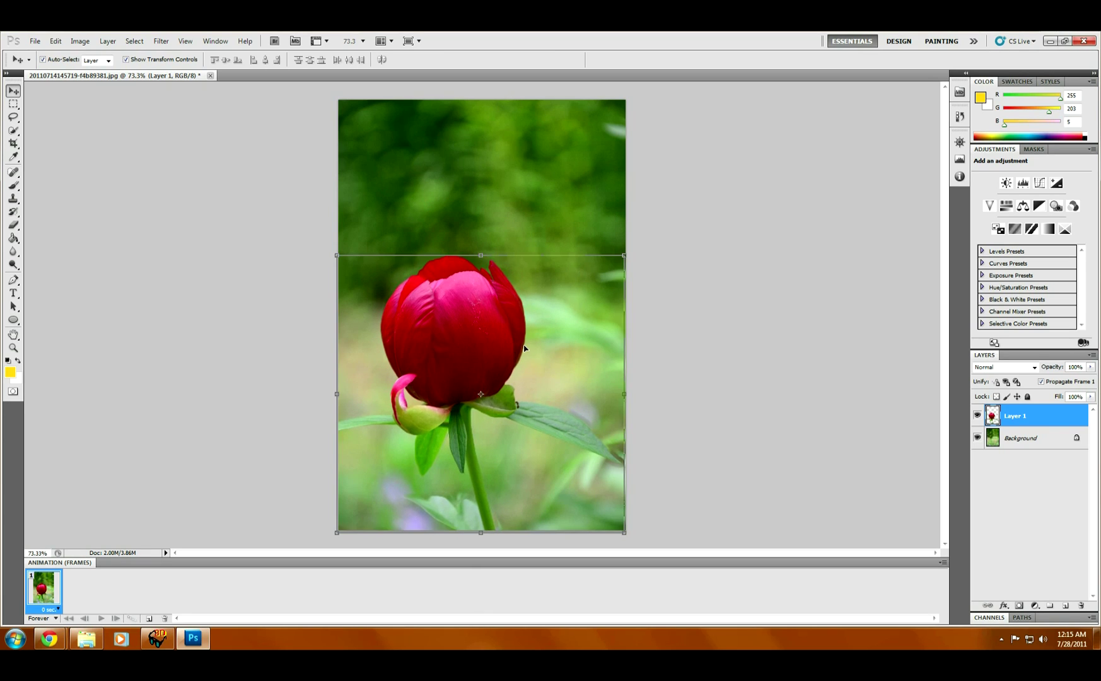
pyautogui.press('Up')
pyautogui.press('Up')
pyautogui.press('Up')
pyautogui.press('Up')
pyautogui.press('Up')
pyautogui.press('Up')
pyautogui.press('Up')
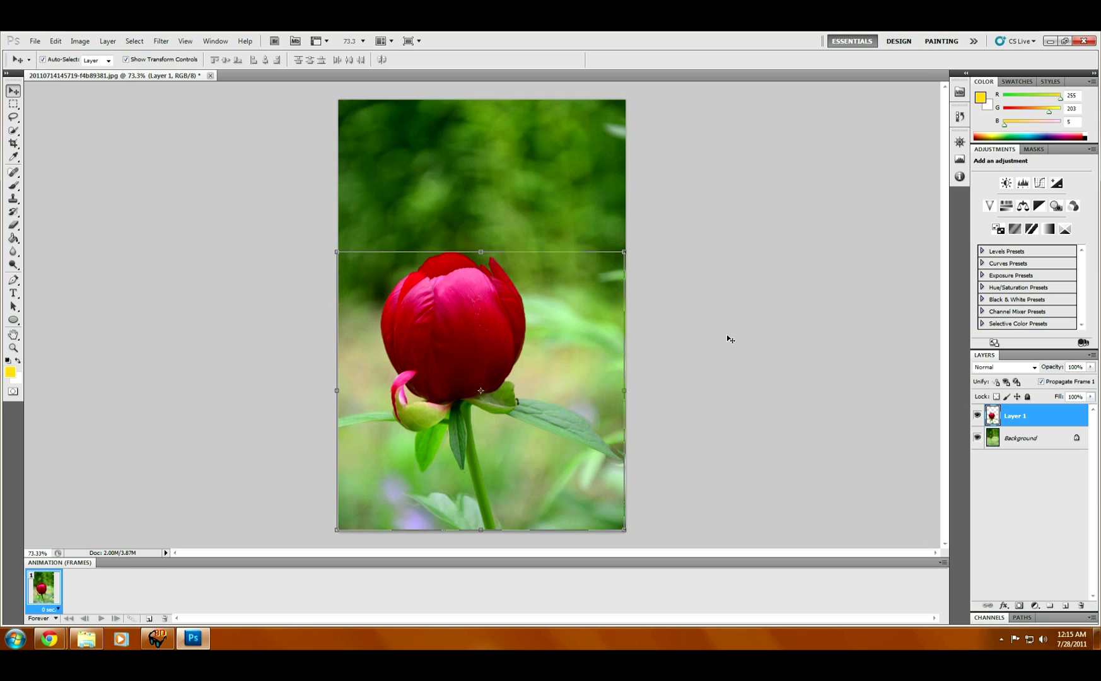
pyautogui.press('Left')
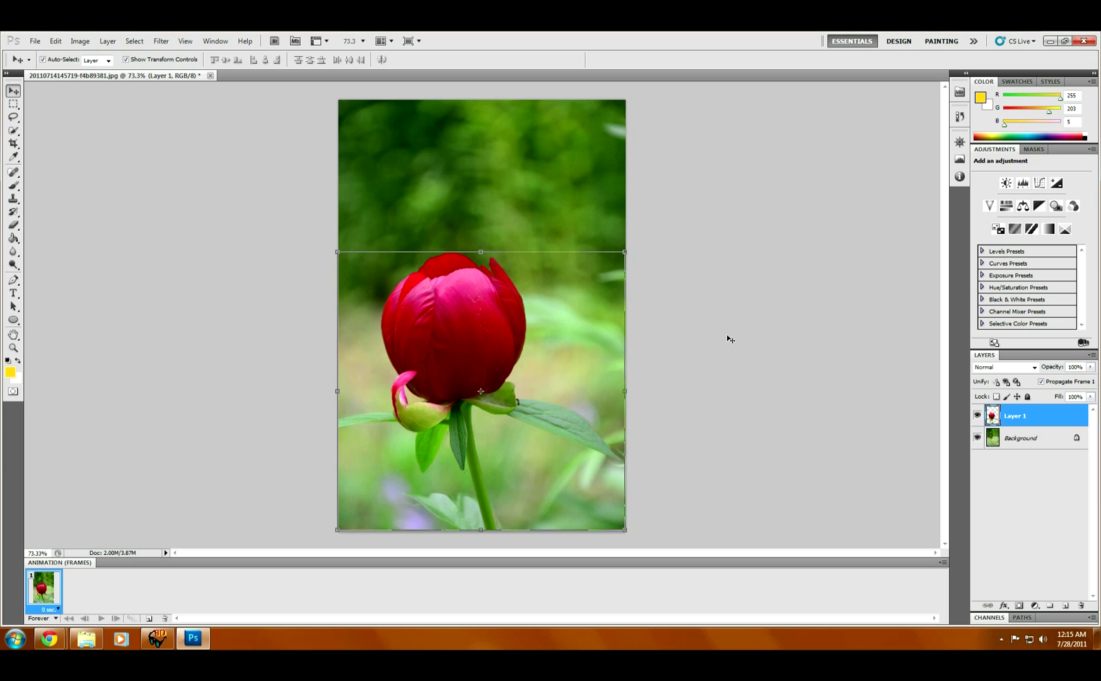
pyautogui.press('Right')
pyautogui.press('Left')
pyautogui.press('Right')
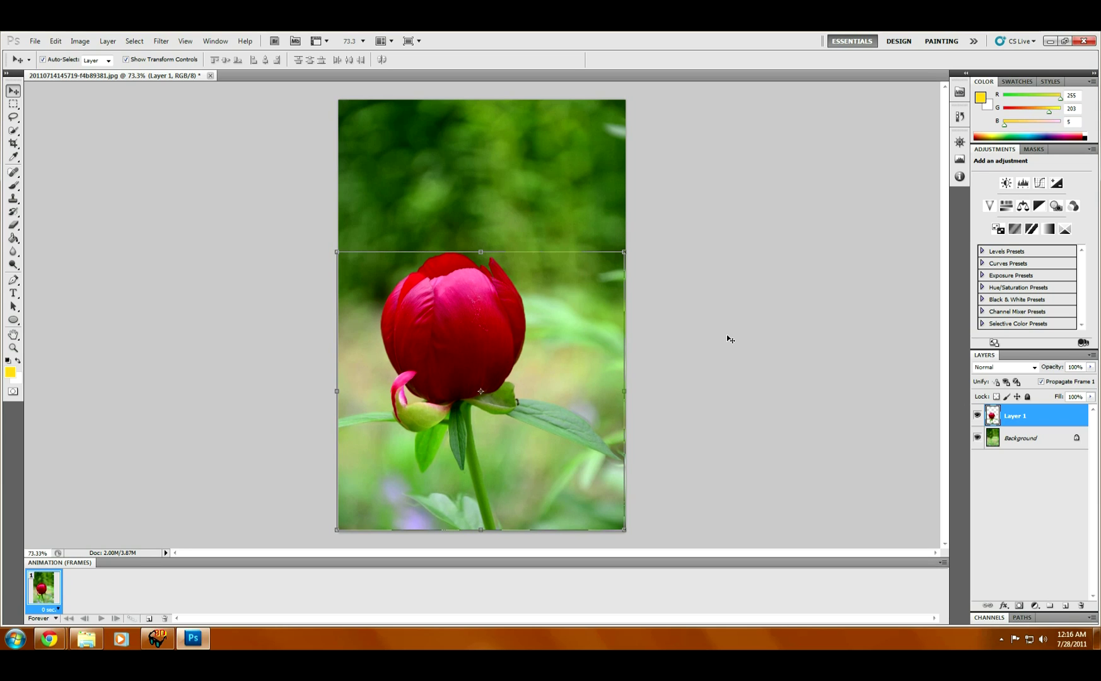
pyautogui.click(727, 339)
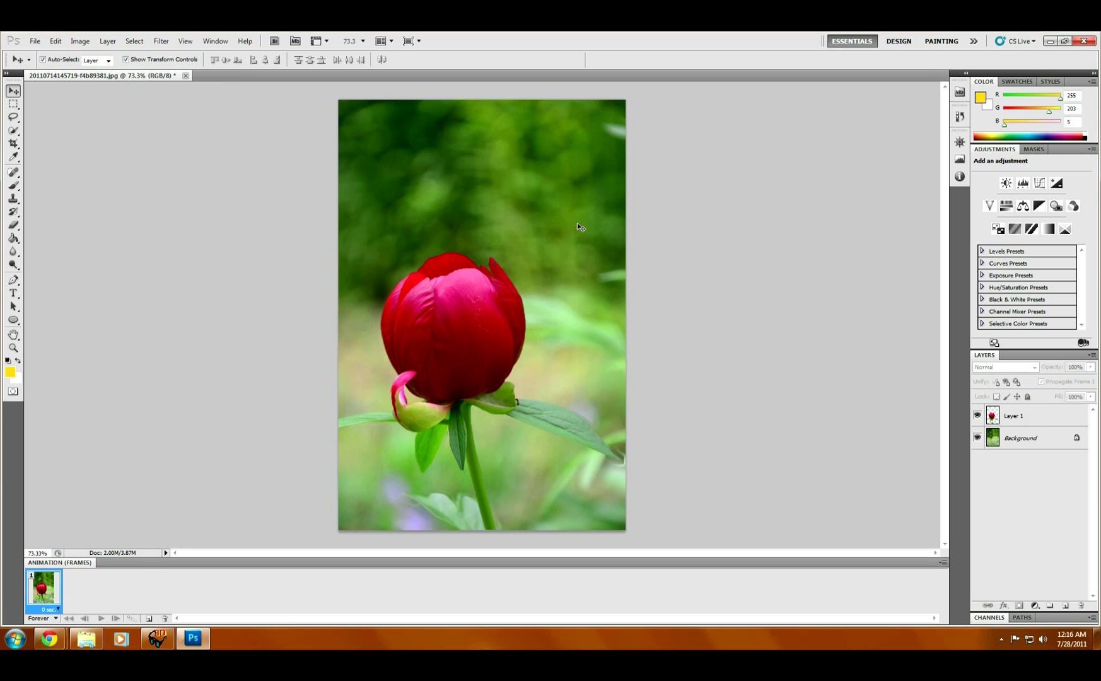
pyautogui.click(498, 297)
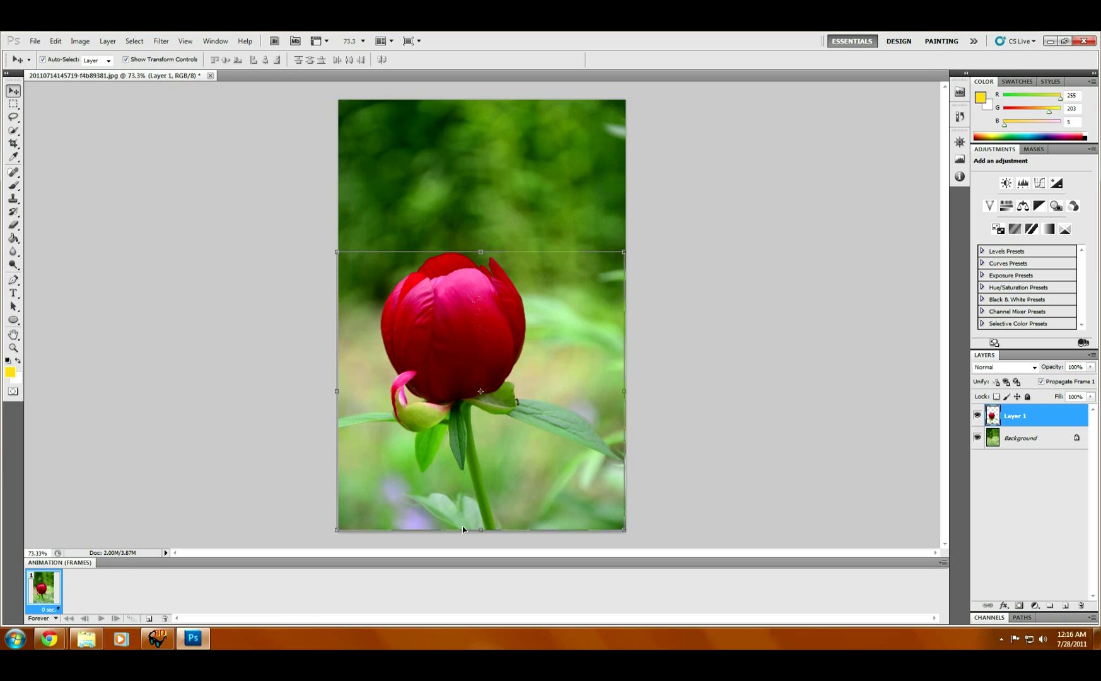
pyautogui.click(917, 327)
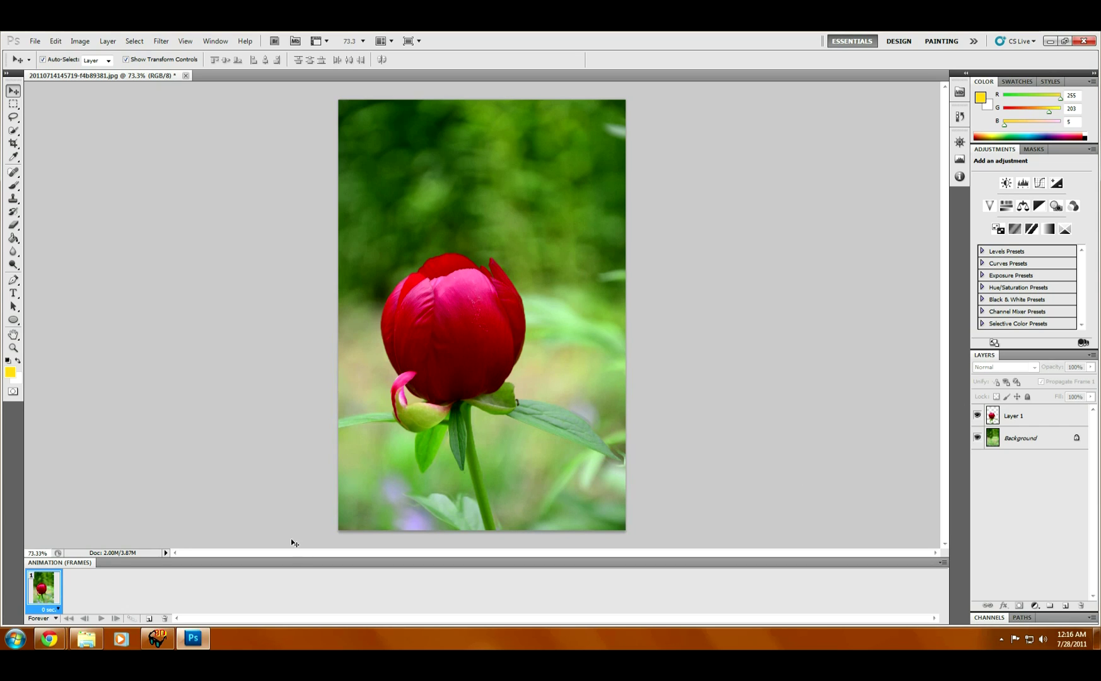
# Hide the Background layer and set an 8 px Eraser on Layer 1.
pyautogui.click(975, 438)
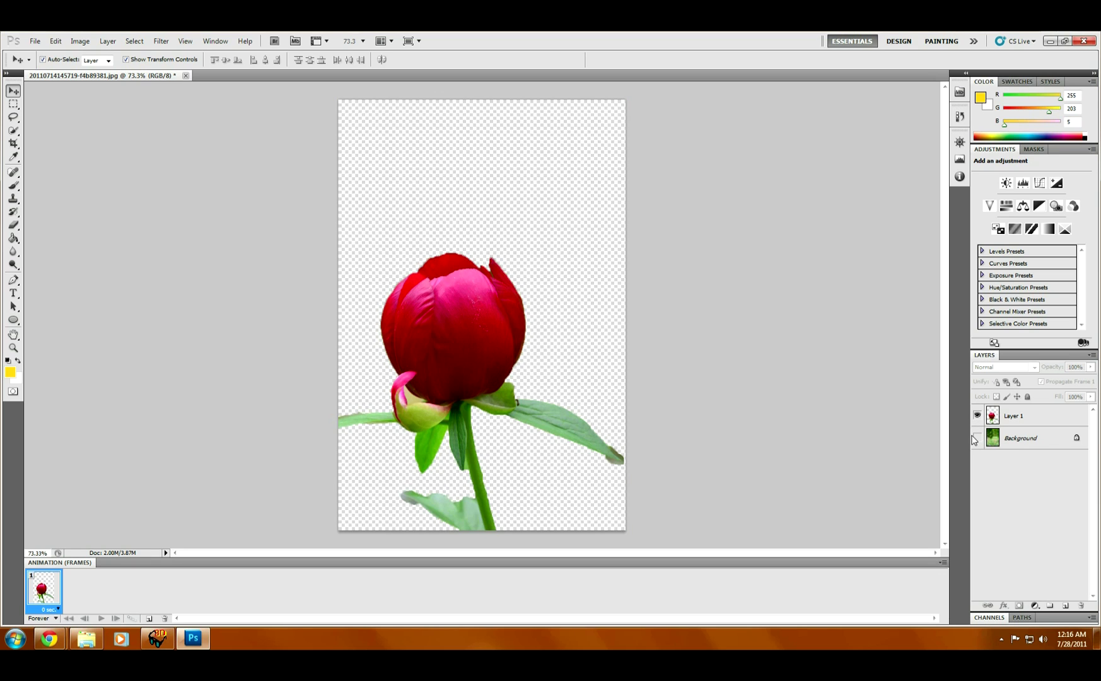
pyautogui.scroll(2, 639, 457)
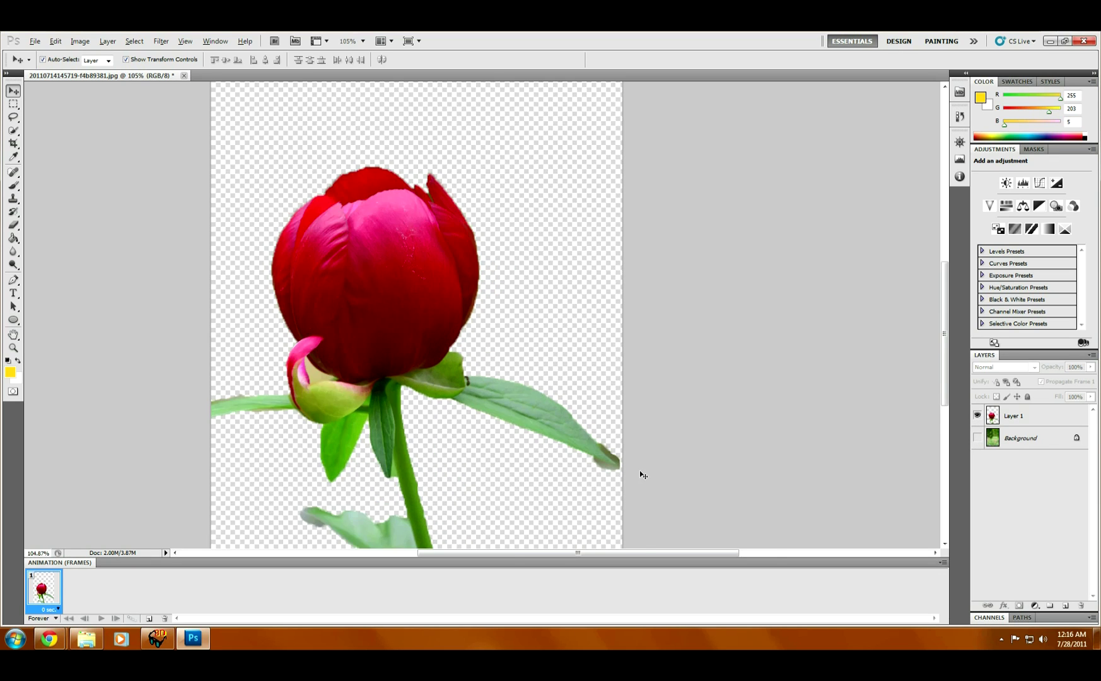
pyautogui.click(13, 130)
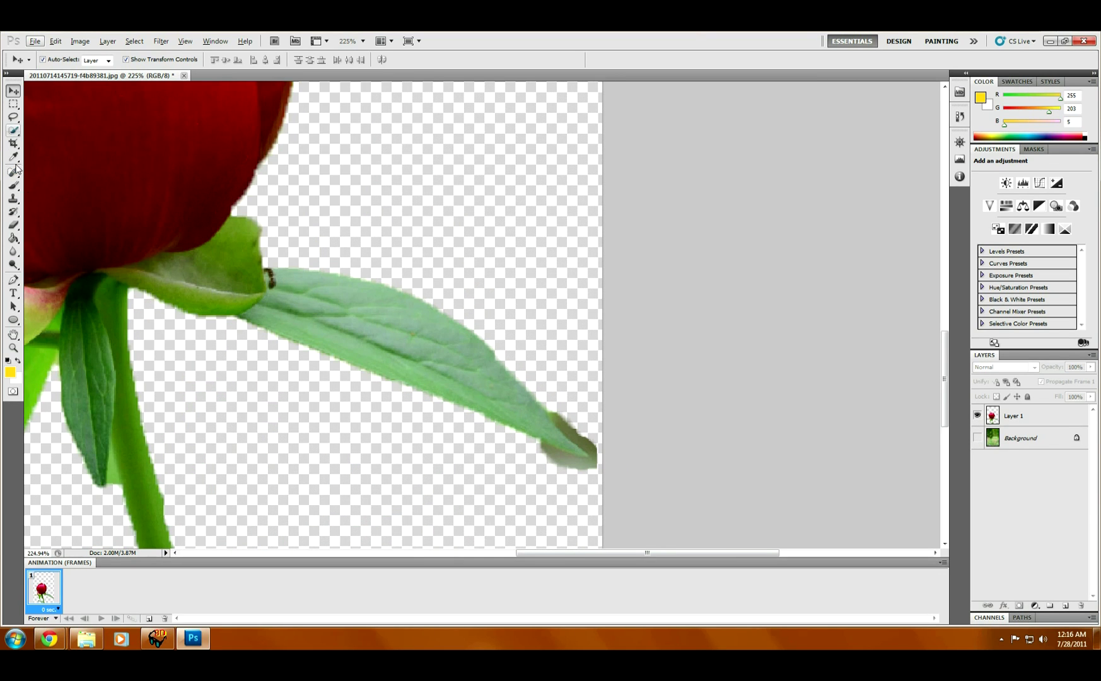
pyautogui.click(13, 225)
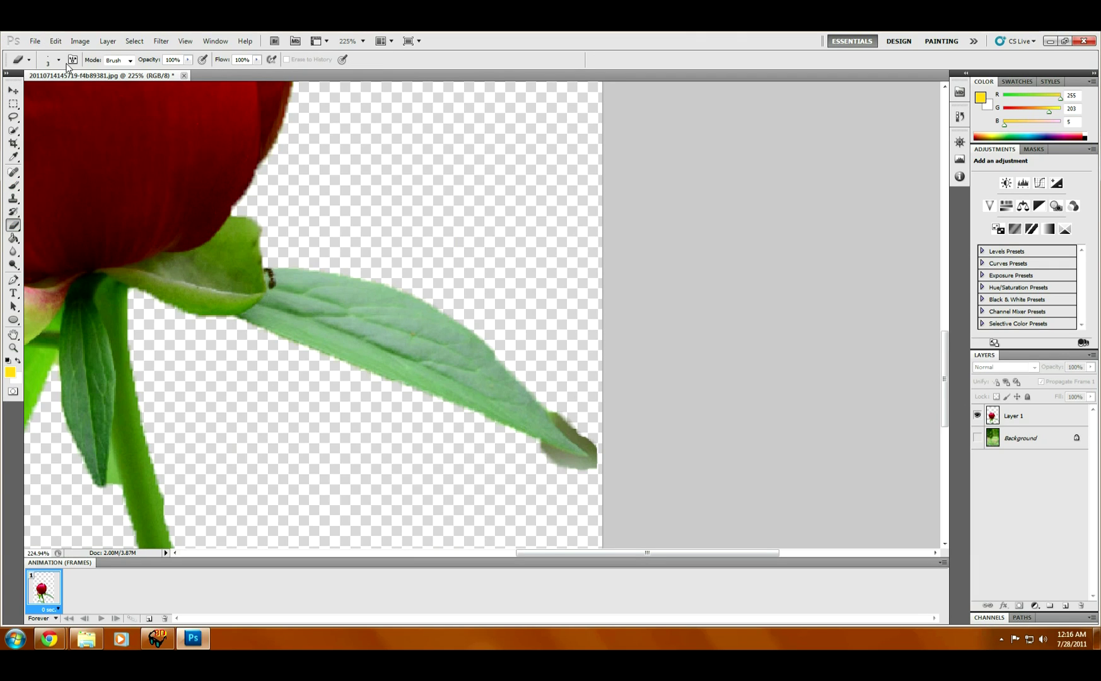
pyautogui.click(1034, 416)
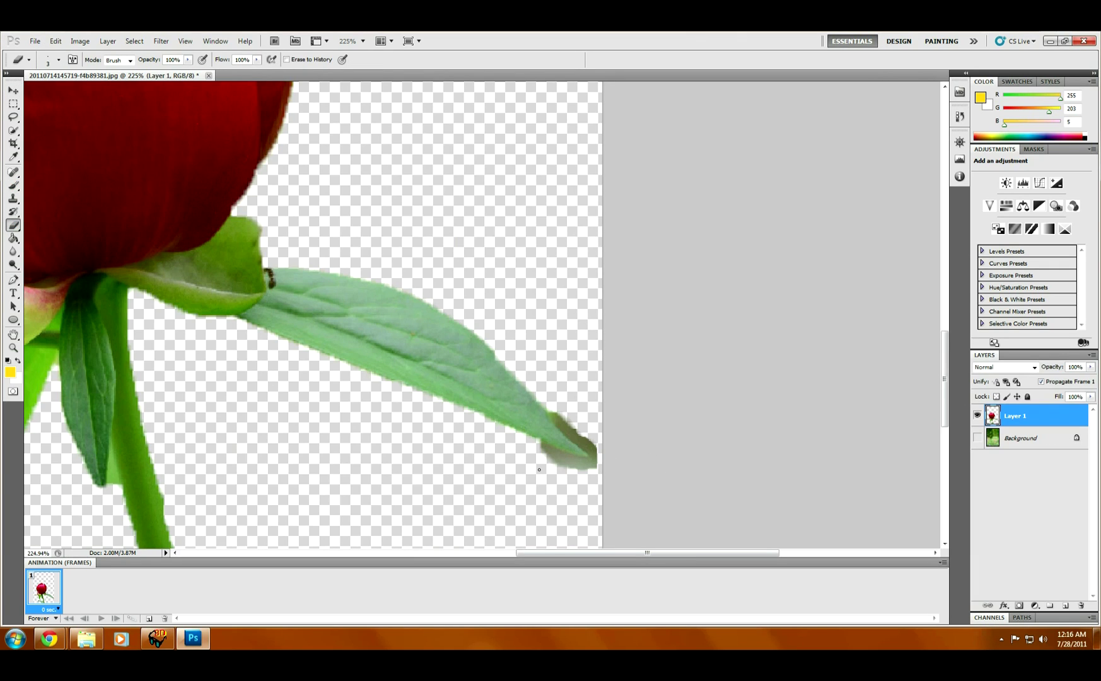
pyautogui.click(59, 60)
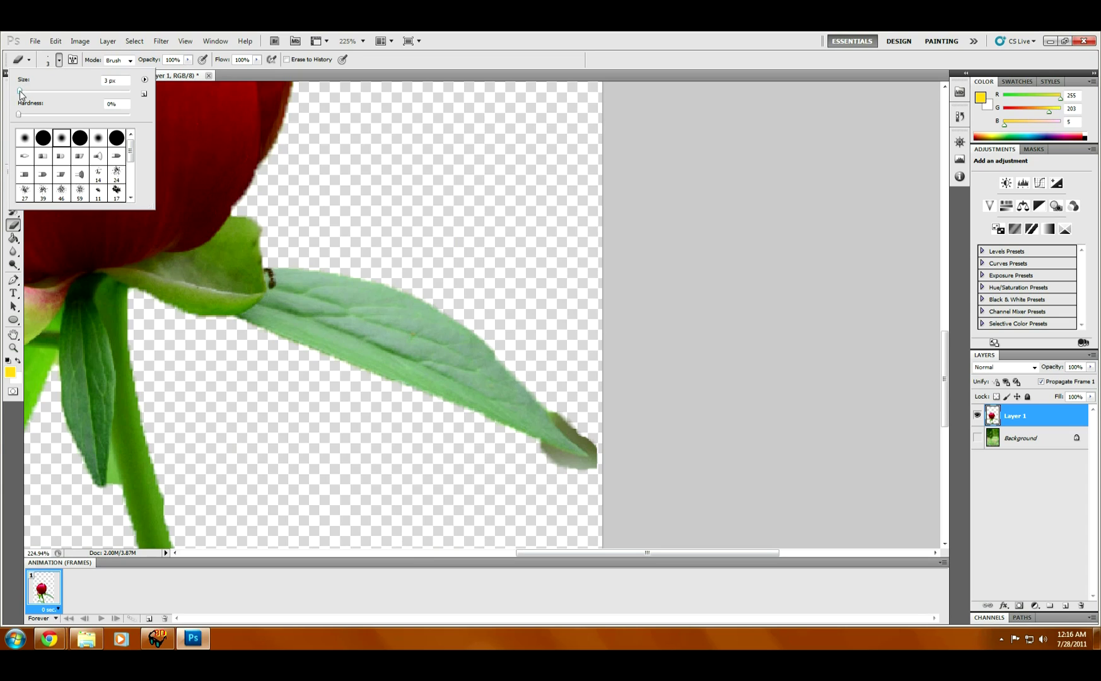
pyautogui.moveTo(21, 93); pyautogui.dragTo(26, 92)
pyautogui.click(540, 446)
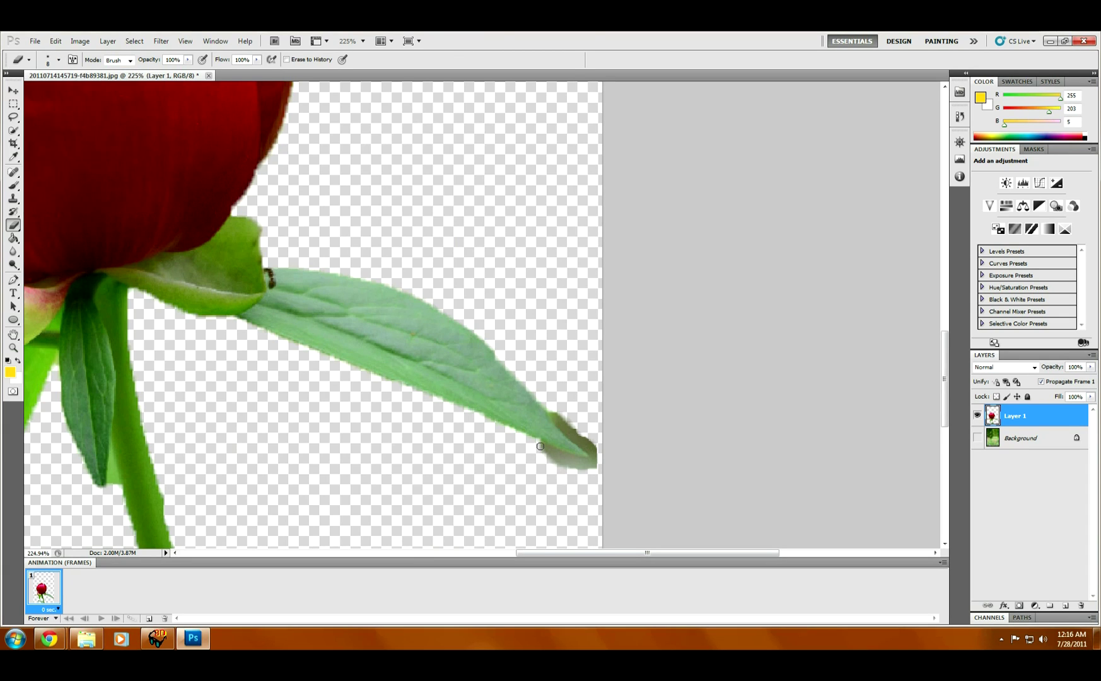
# Erase the dark shadow under the leaf tip and pale fringes along the stem, sepal and lower leaf.
pyautogui.moveTo(540, 446)
pyautogui.mouseDown()
pyautogui.moveTo(581, 469)
pyautogui.moveTo(540, 445)
pyautogui.moveTo(595, 464)
pyautogui.moveTo(555, 412)
pyautogui.moveTo(600, 453)
pyautogui.mouseUp()
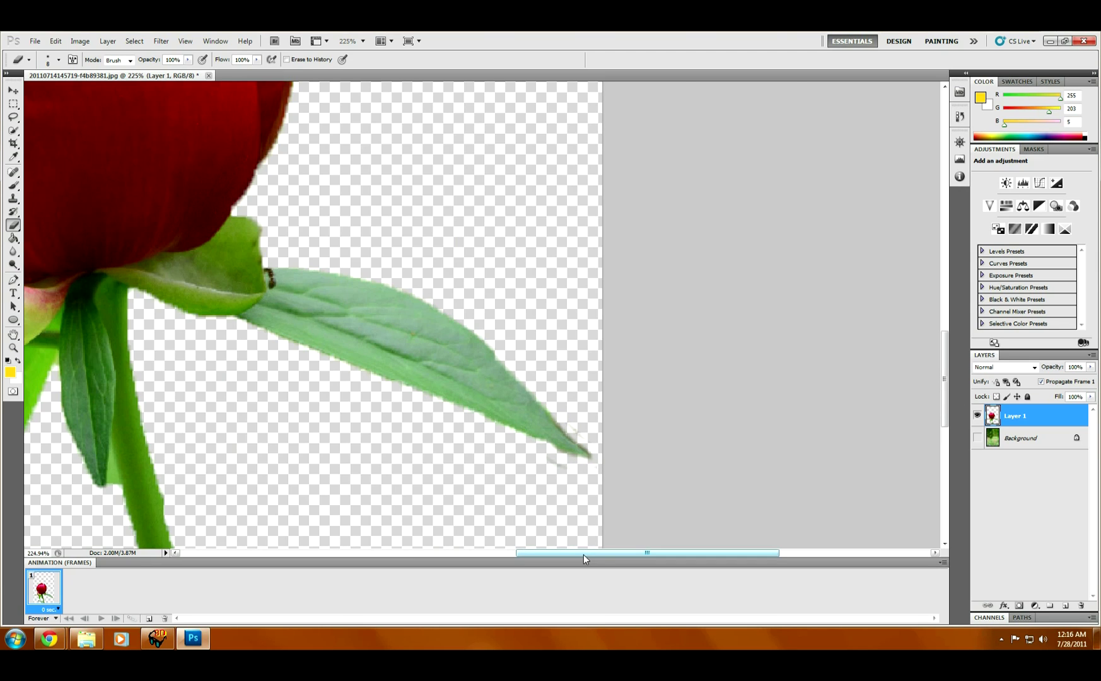
pyautogui.moveTo(583, 554); pyautogui.dragTo(517, 553)
pyautogui.moveTo(340, 490)
pyautogui.mouseDown()
pyautogui.moveTo(340, 448)
pyautogui.moveTo(349, 490)
pyautogui.mouseUp()
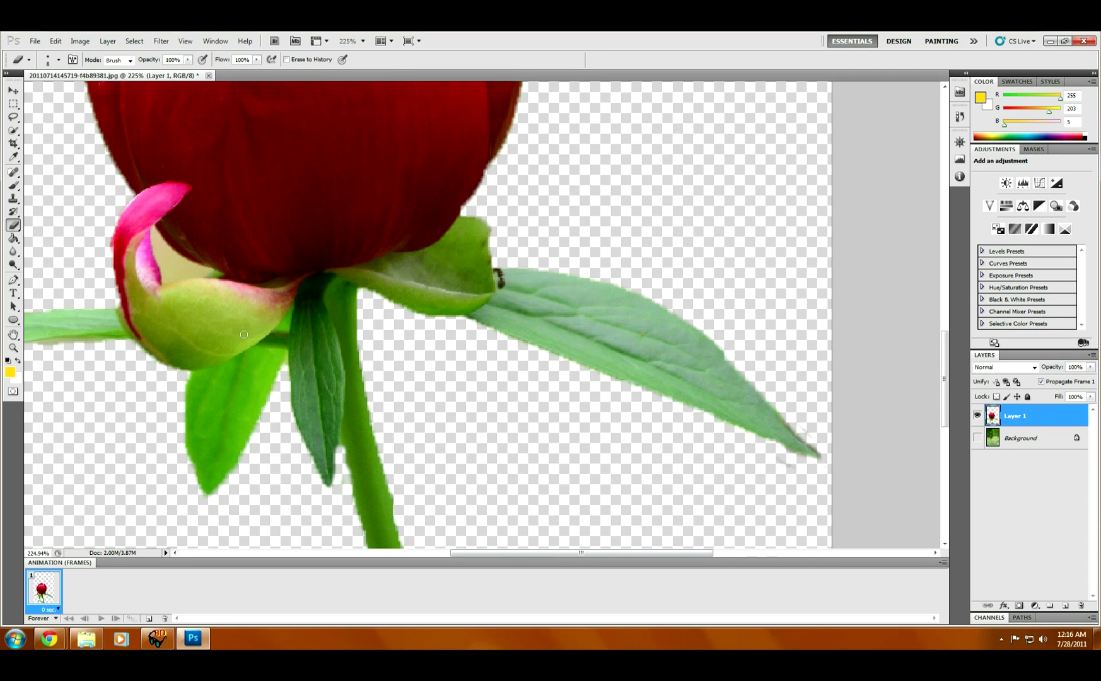
pyautogui.moveTo(152, 229)
pyautogui.mouseDown()
pyautogui.moveTo(166, 277)
pyautogui.moveTo(211, 271)
pyautogui.moveTo(164, 241)
pyautogui.moveTo(177, 271)
pyautogui.moveTo(169, 266)
pyautogui.moveTo(165, 254)
pyautogui.moveTo(196, 268)
pyautogui.mouseUp()
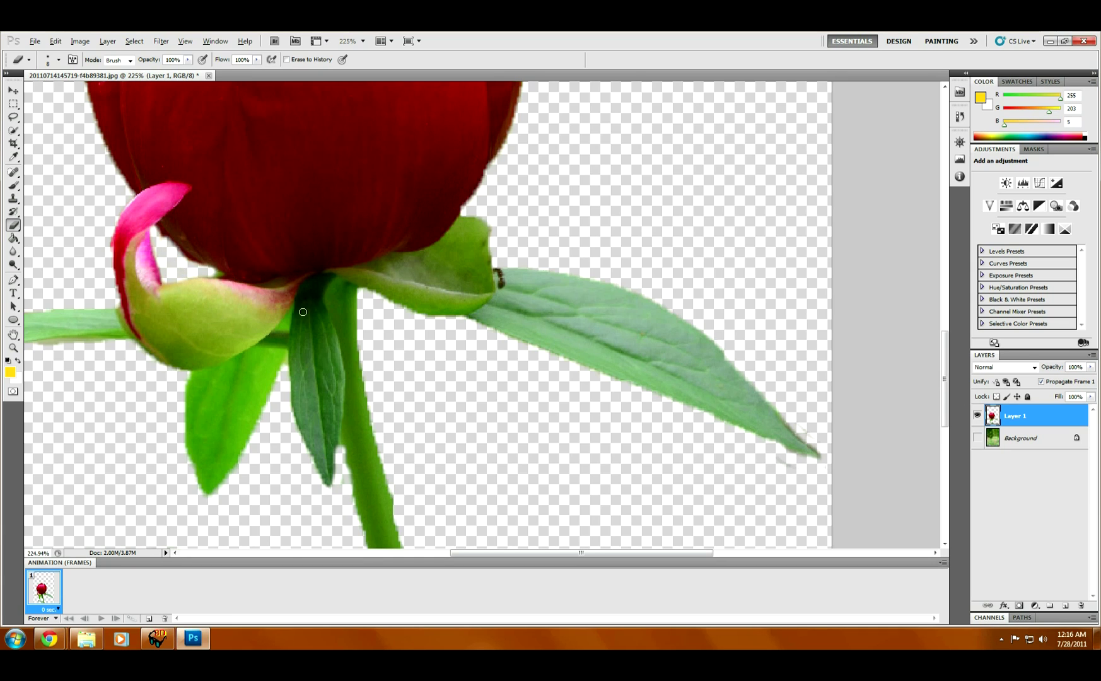
pyautogui.scroll(-3, 303, 312)
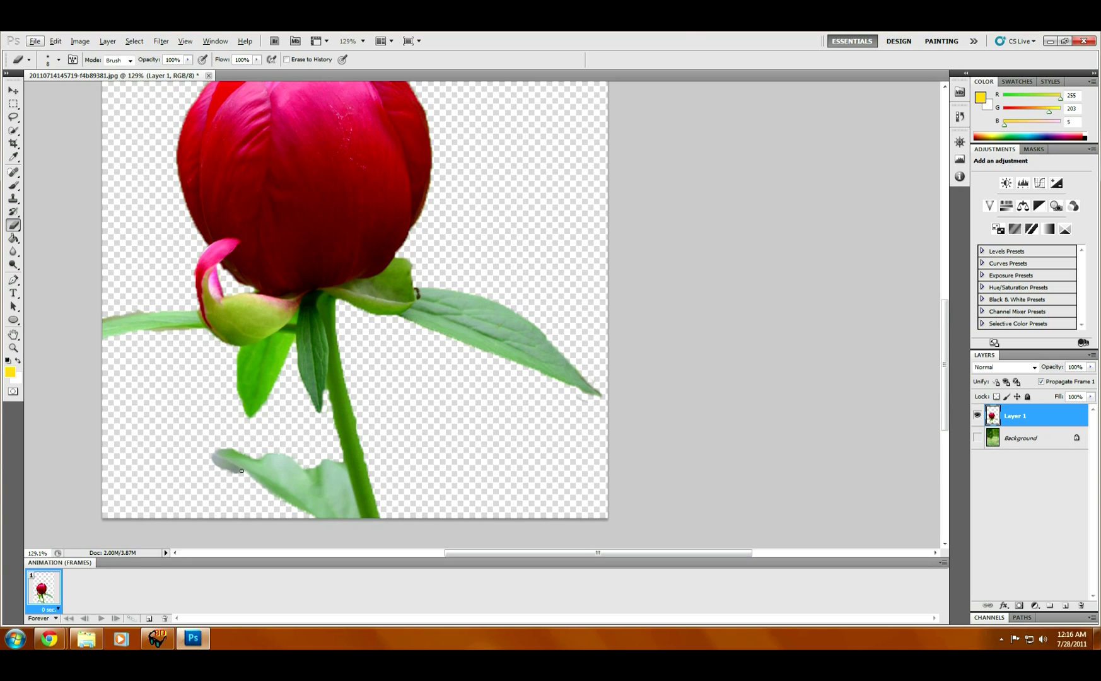
pyautogui.moveTo(240, 469)
pyautogui.mouseDown()
pyautogui.moveTo(204, 449)
pyautogui.moveTo(235, 470)
pyautogui.mouseUp()
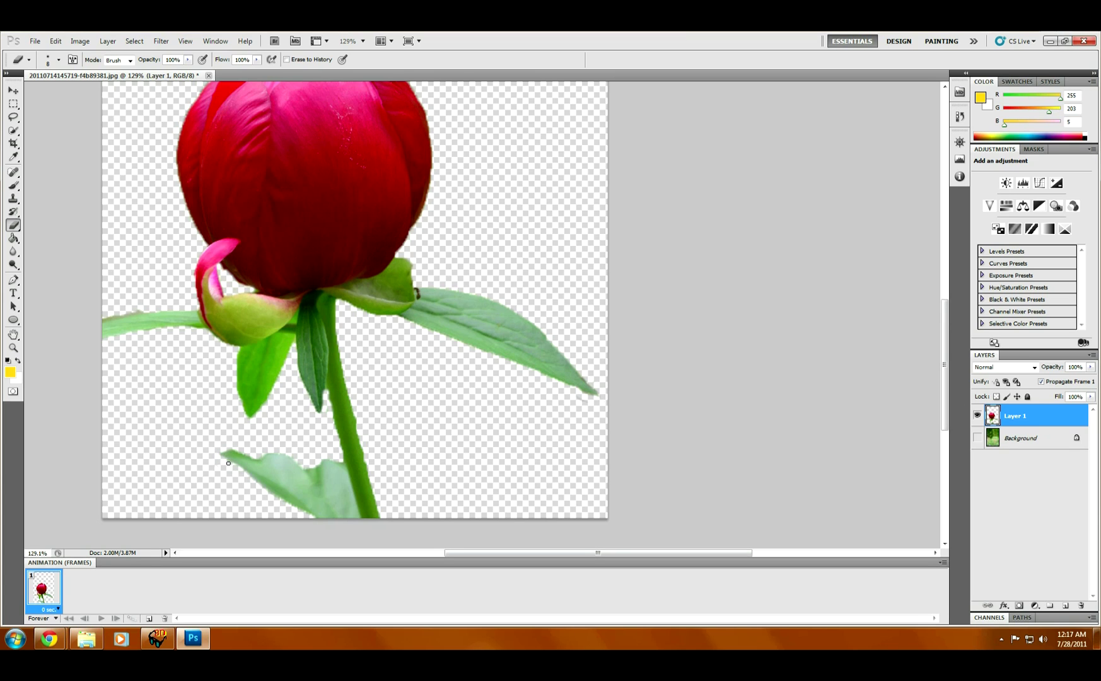
pyautogui.scroll(-4, 207, 391)
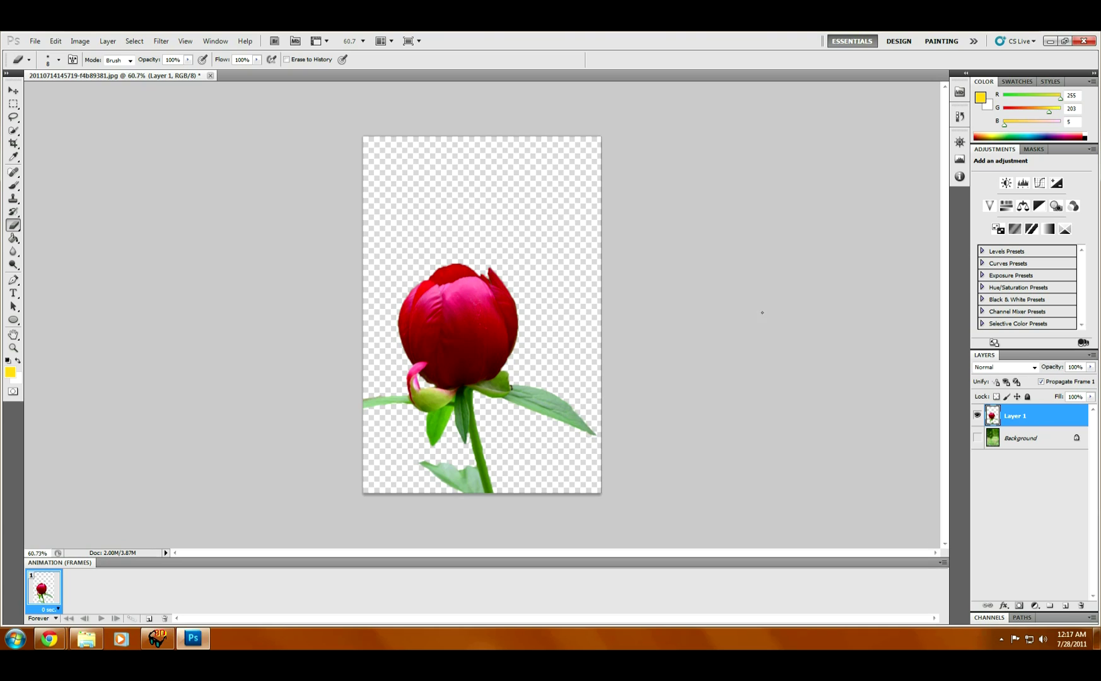
# Duplicate the Background layer as Background copy and hide the original Background.
pyautogui.click(977, 437)
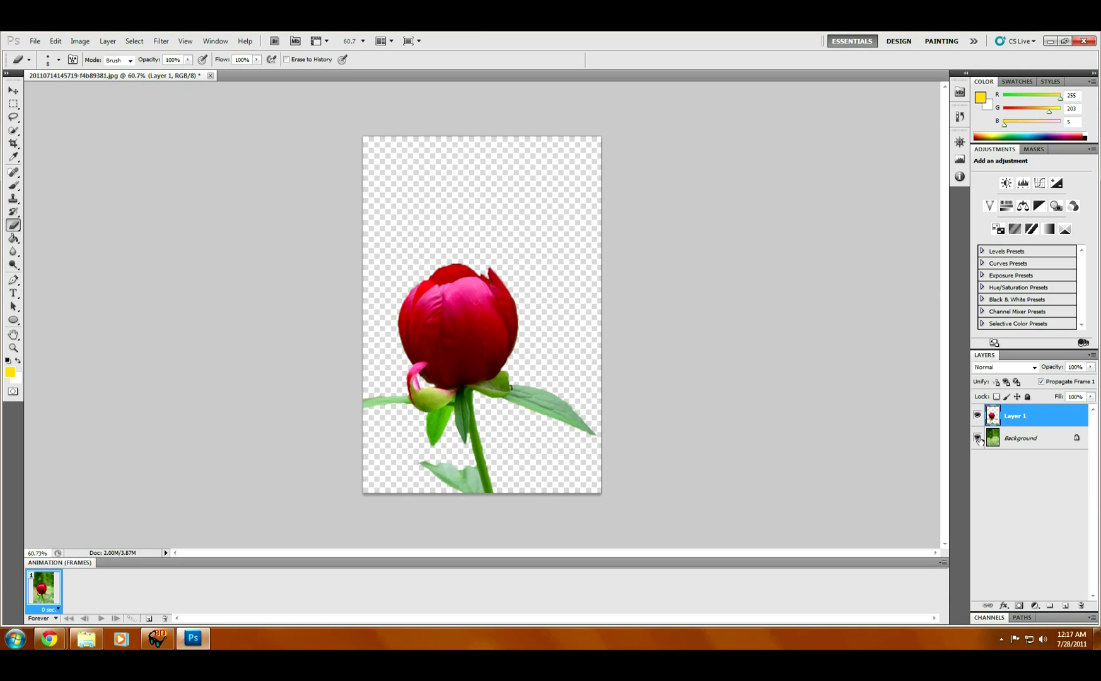
pyautogui.click(978, 438)
pyautogui.click(977, 438)
pyautogui.click(1033, 447)
pyautogui.rightClick(1033, 441)
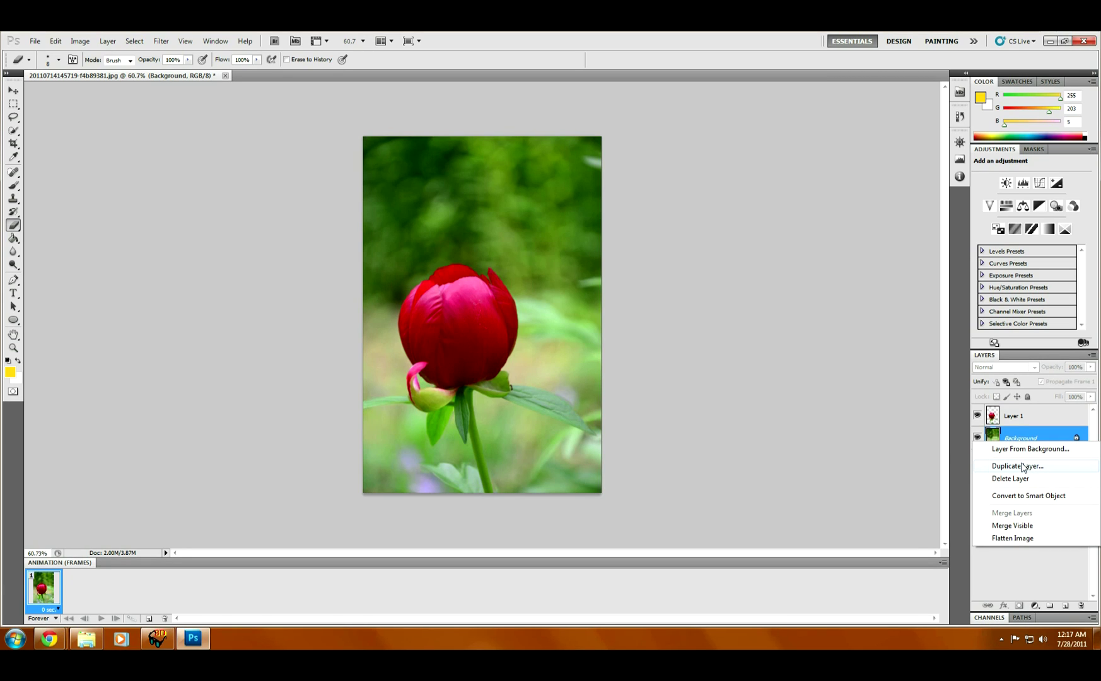
pyautogui.click(1008, 472)
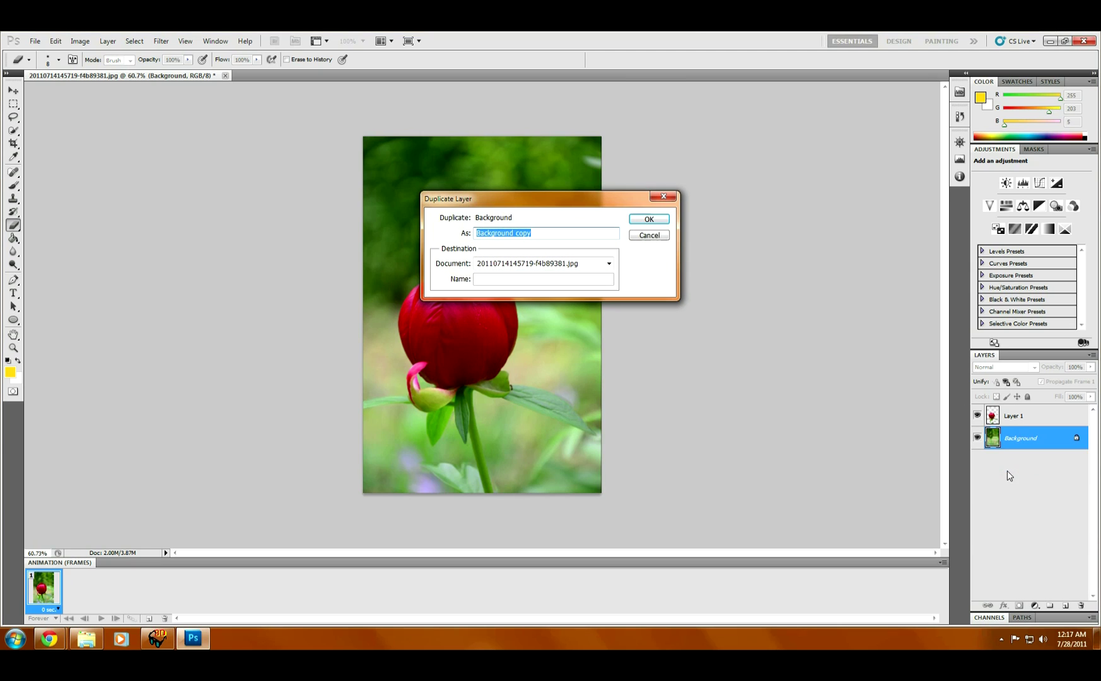
pyautogui.click(654, 215)
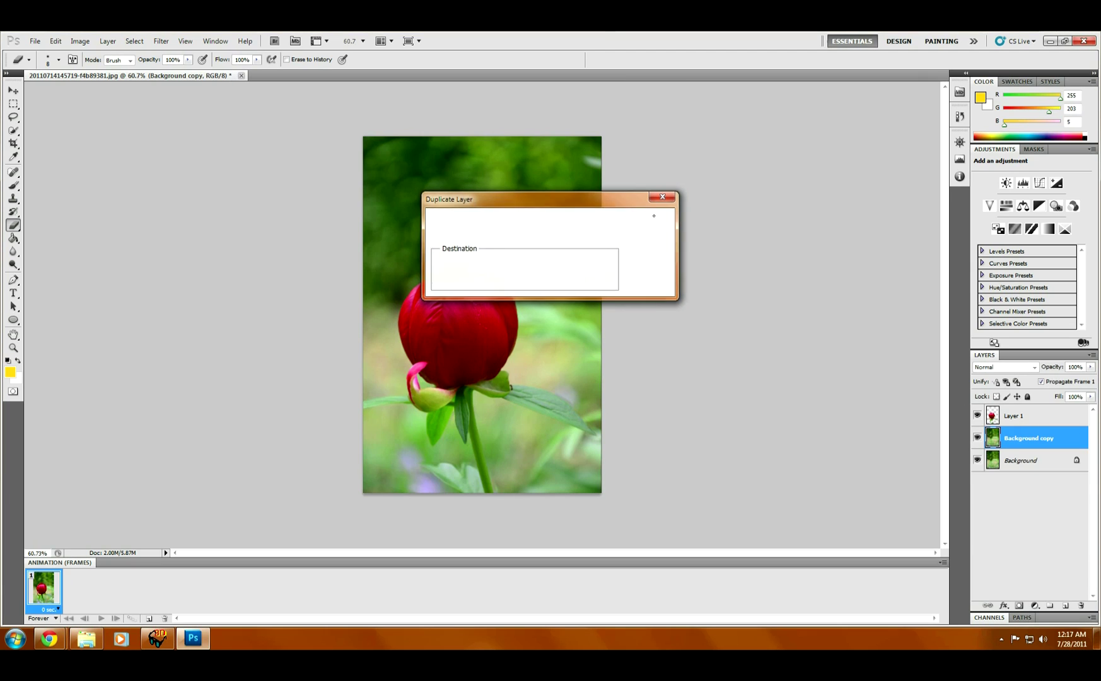
pyautogui.click(977, 461)
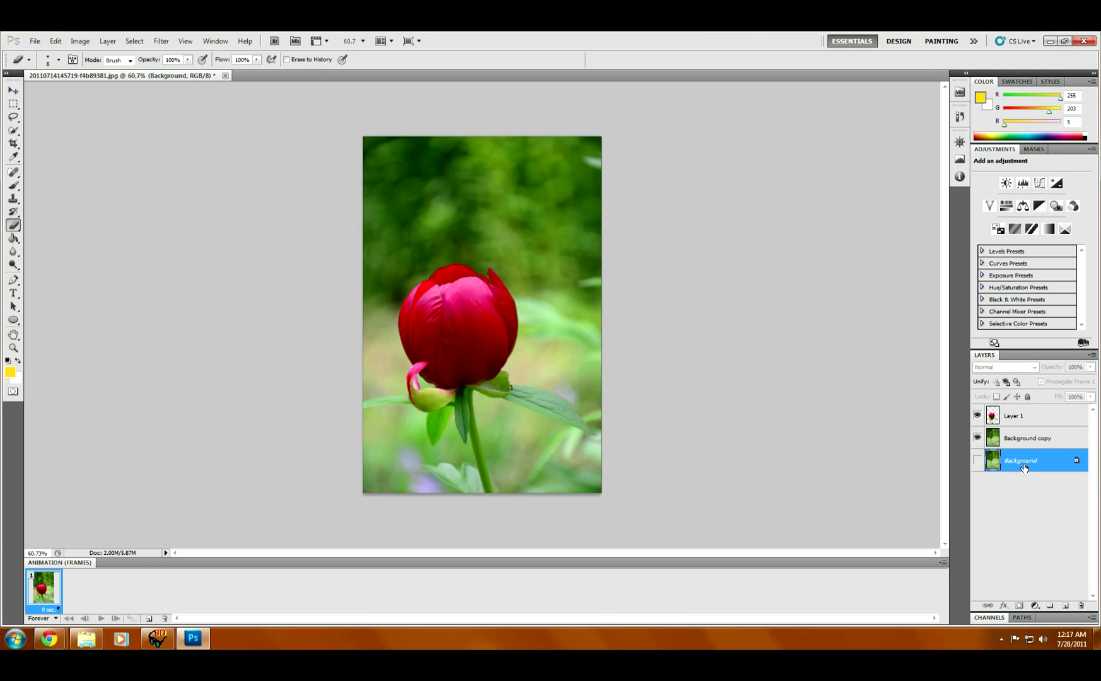
# Group Layer 1 and Background copy into a new group named 'Left Eye'.
pyautogui.click(1023, 437)
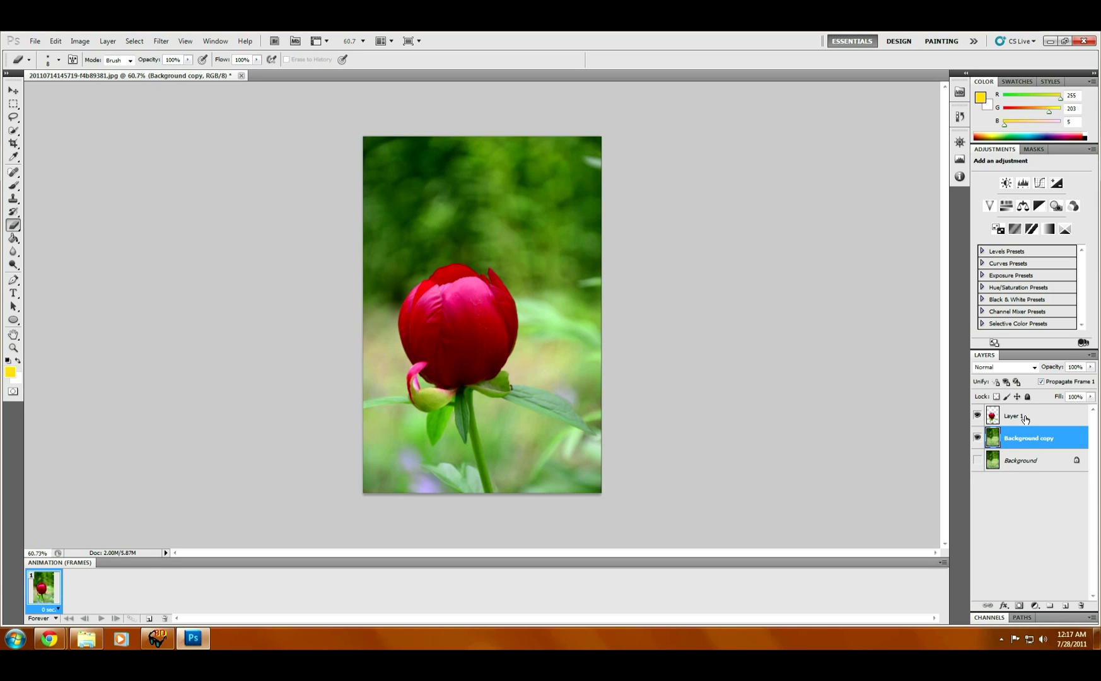
pyautogui.keyDown('shift'); pyautogui.click(1025, 417); pyautogui.keyUp('shift')
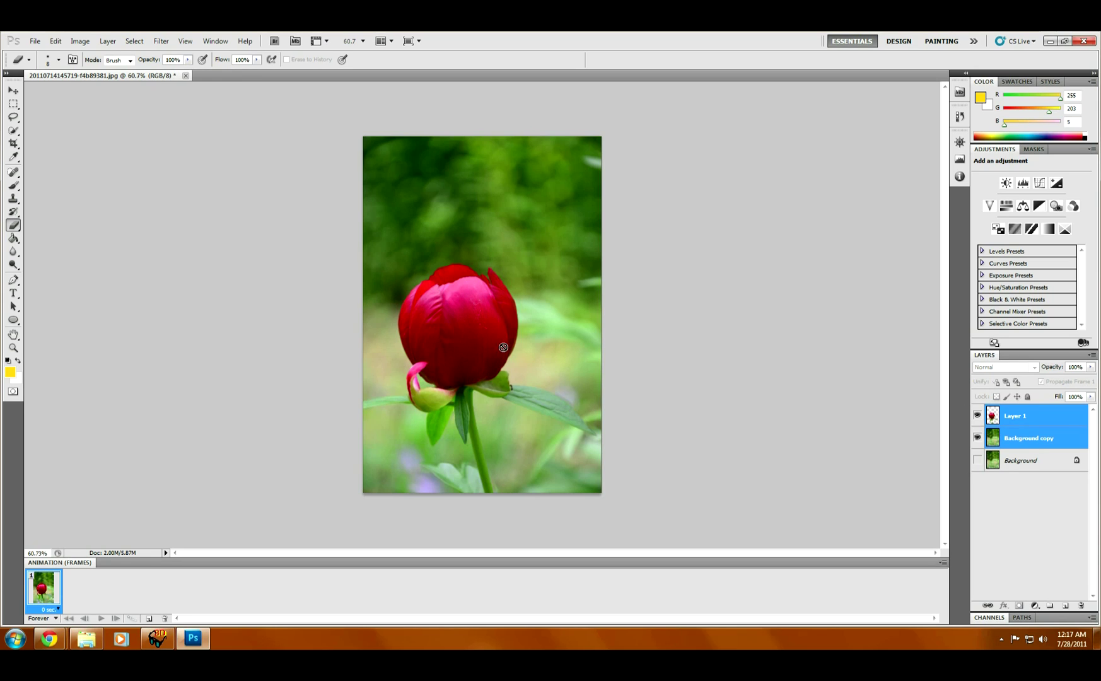
pyautogui.click(107, 41)
pyautogui.moveTo(132, 55)
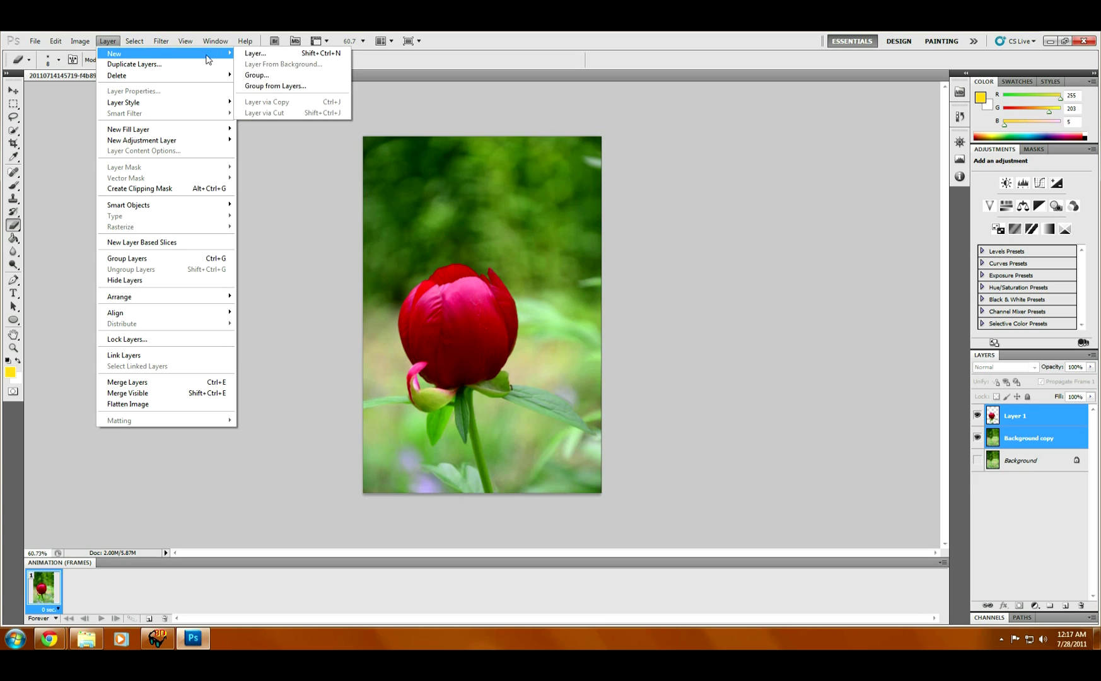
pyautogui.click(278, 86)
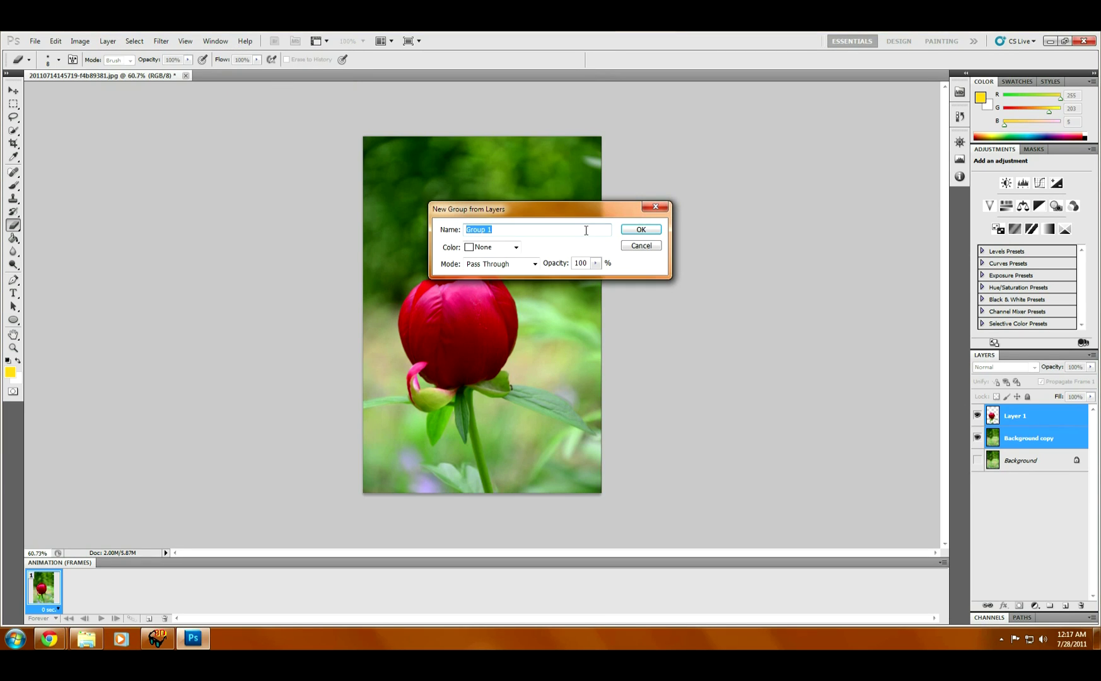
pyautogui.write('Left Eye')
# Create the Left Eye group and duplicate it as a group named 'Right Eye'.
pyautogui.click(637, 230)
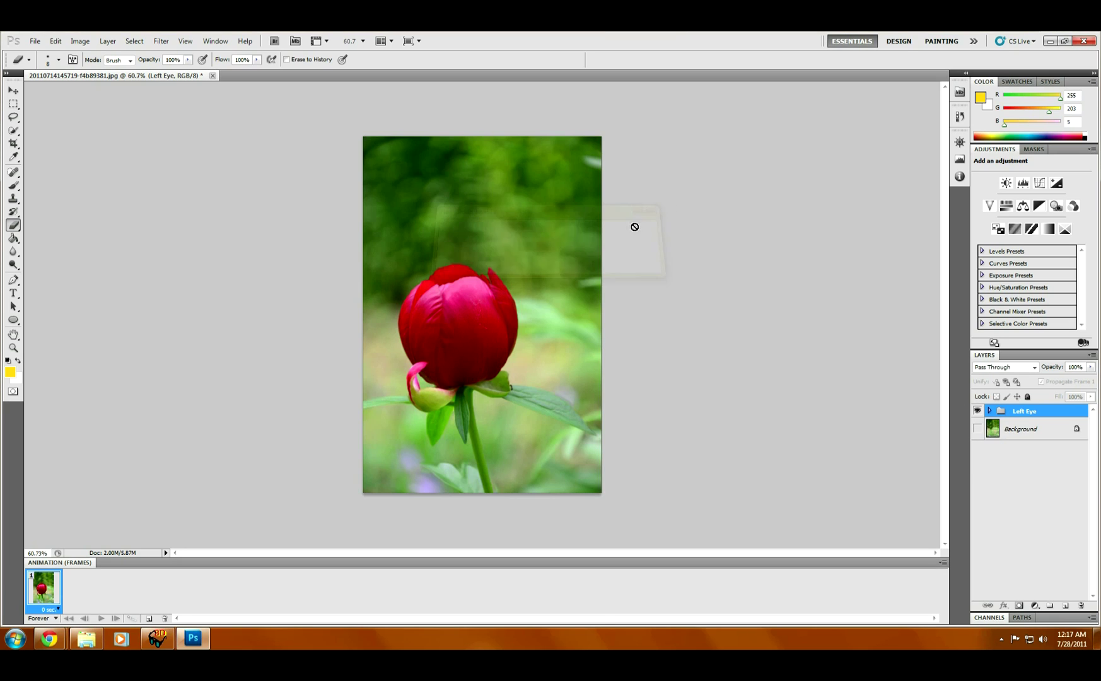
pyautogui.rightClick(1026, 414)
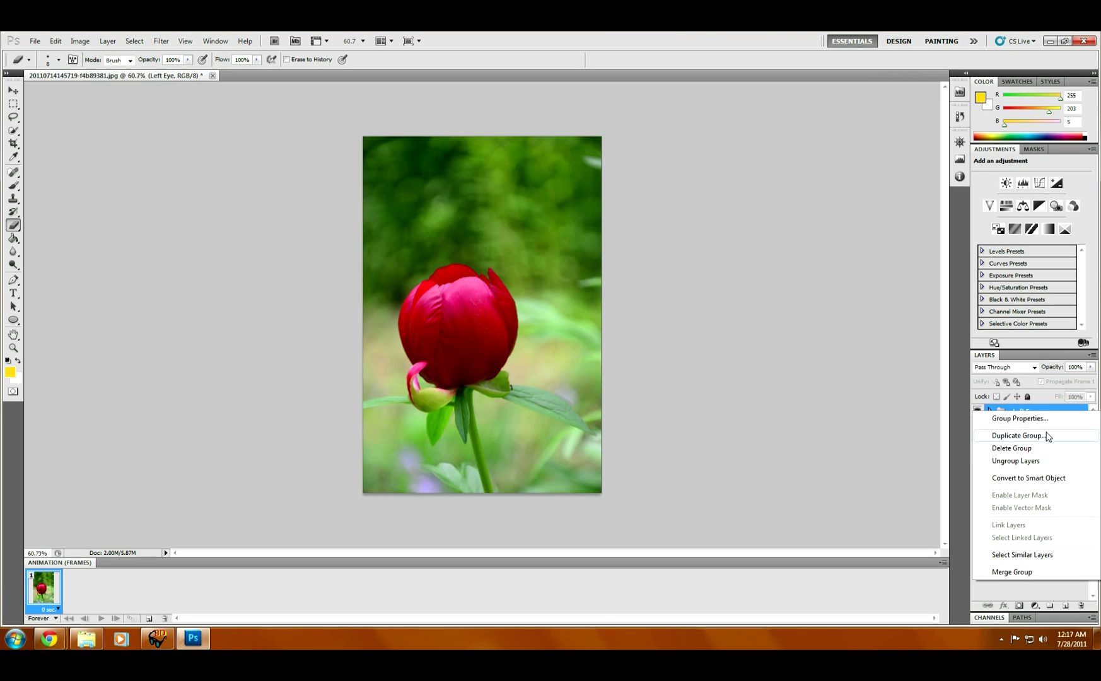
pyautogui.click(1047, 436)
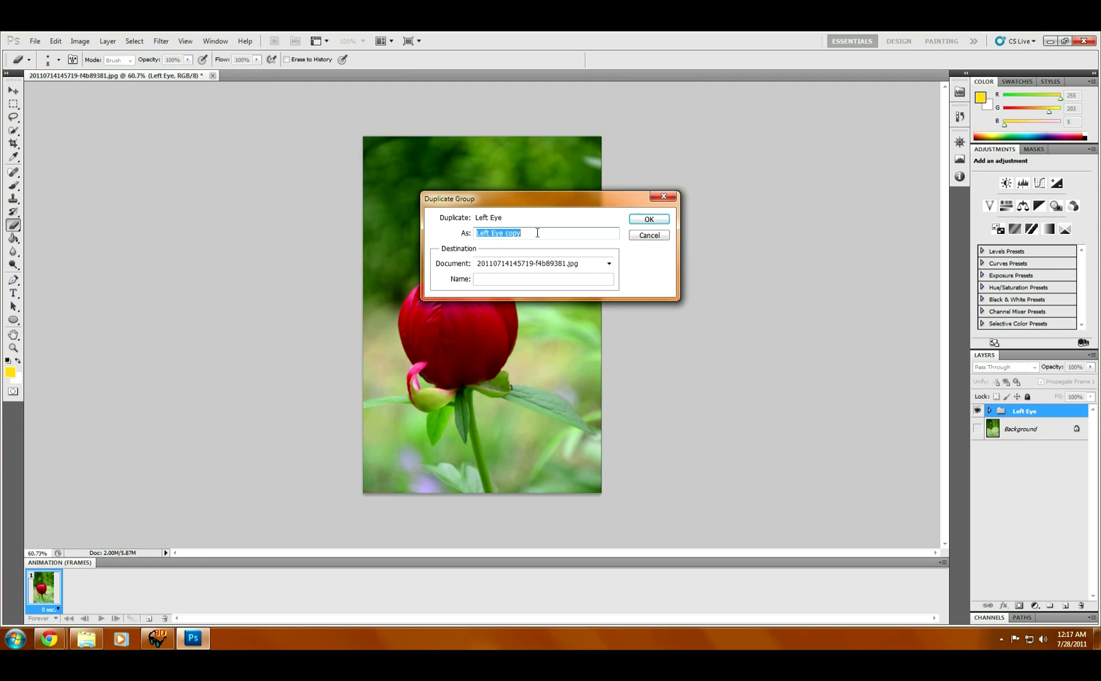
pyautogui.write('Right Eye')
pyautogui.click(642, 222)
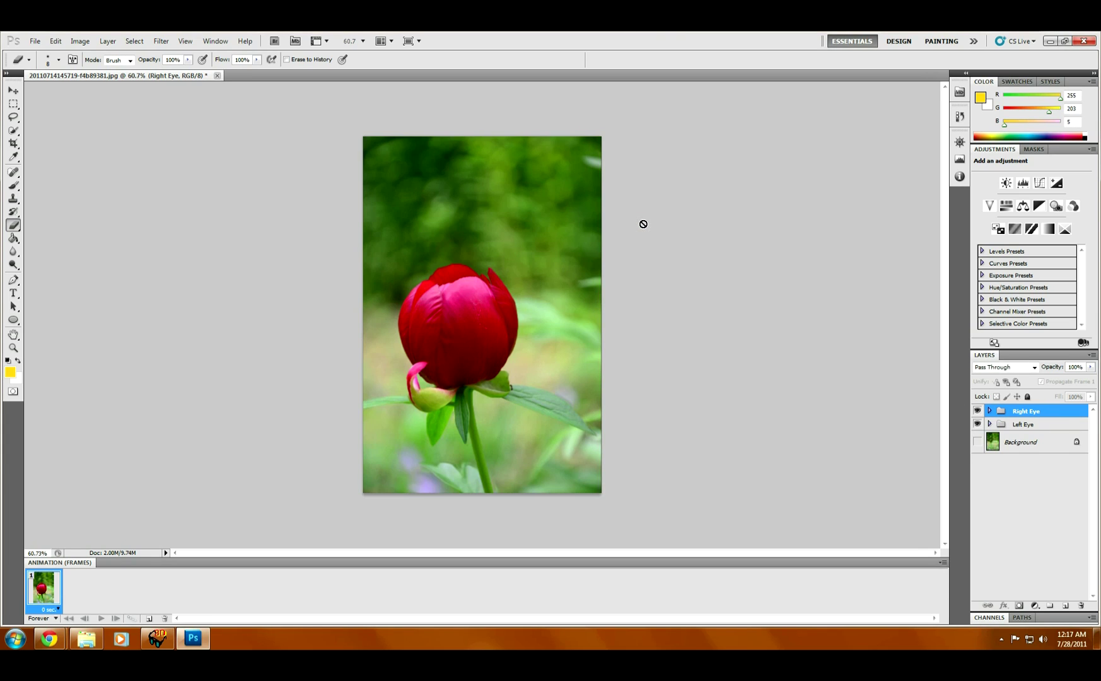
# Place Right Eye below Left Eye, expand both groups, and choose the Move tool.
pyautogui.click(1022, 426)
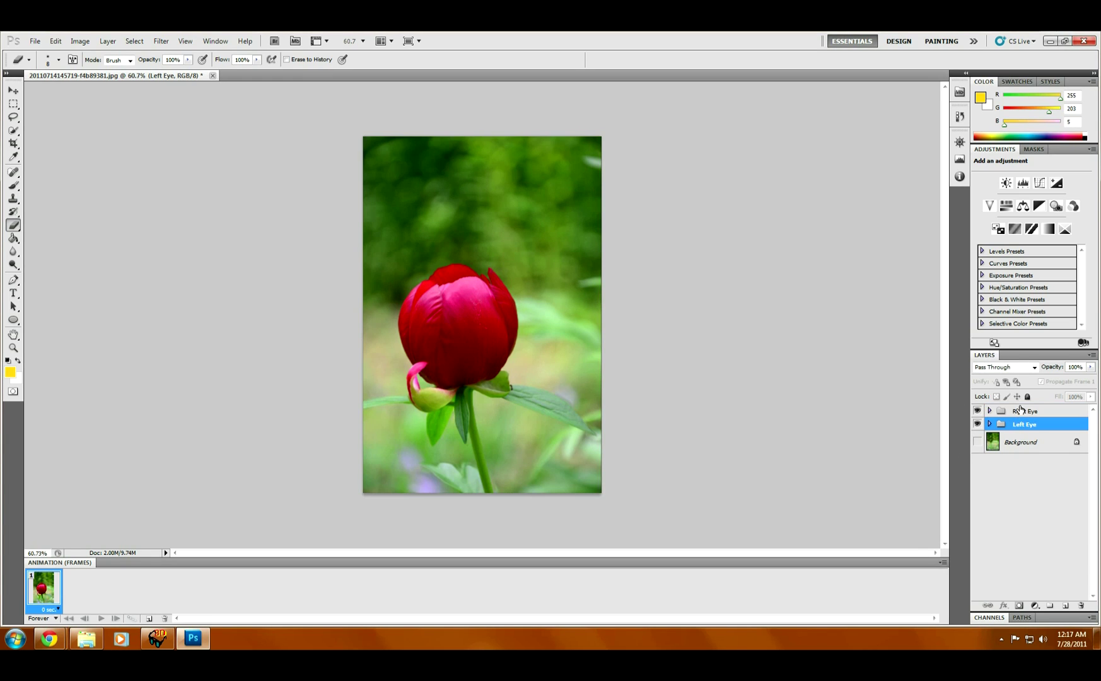
pyautogui.click(1020, 411)
pyautogui.click(1026, 427)
pyautogui.click(1016, 413)
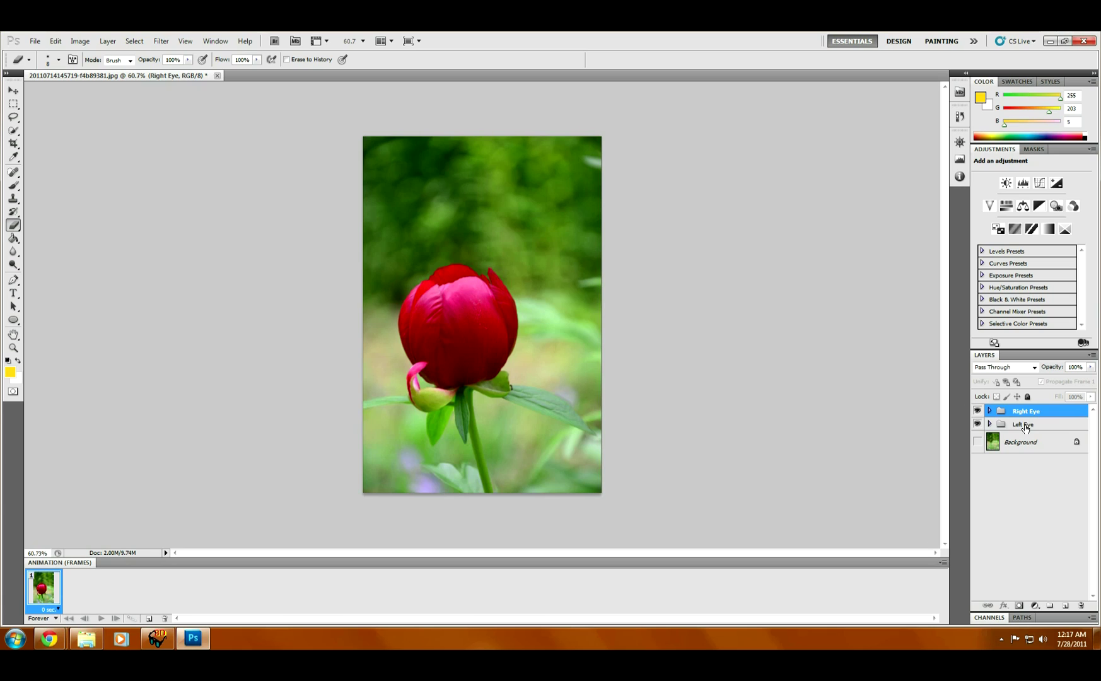
pyautogui.click(1022, 427)
pyautogui.click(1025, 412)
pyautogui.moveTo(1027, 413)
pyautogui.mouseDown()
pyautogui.moveTo(1031, 442)
pyautogui.moveTo(1036, 433)
pyautogui.mouseUp()
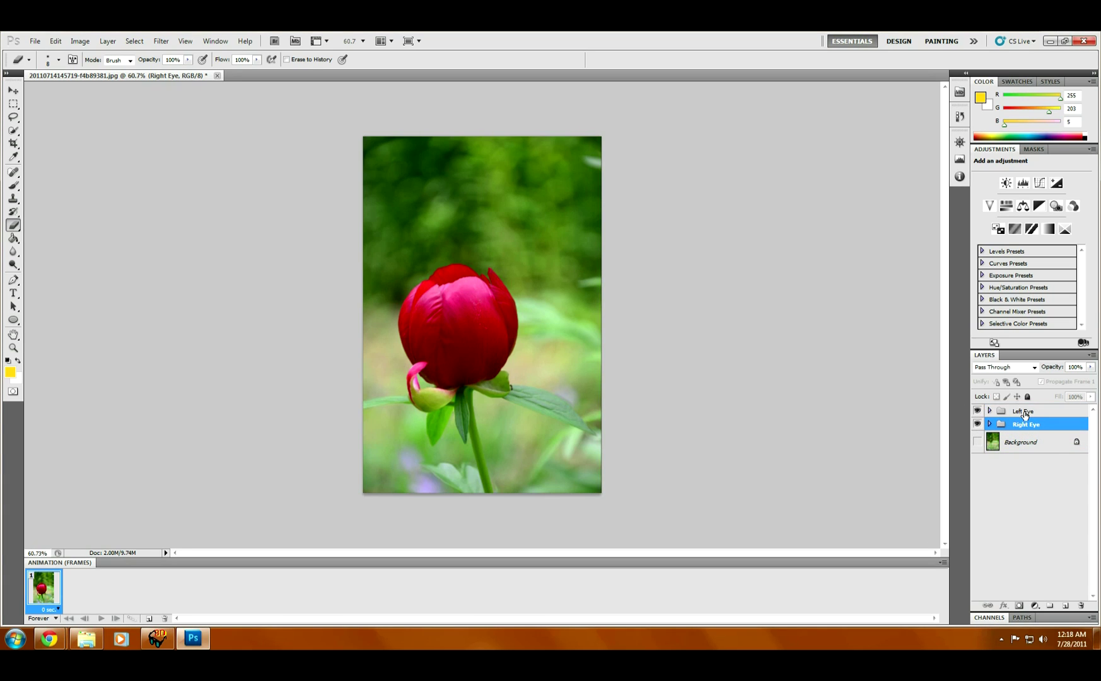
pyautogui.click(1023, 412)
pyautogui.click(990, 424)
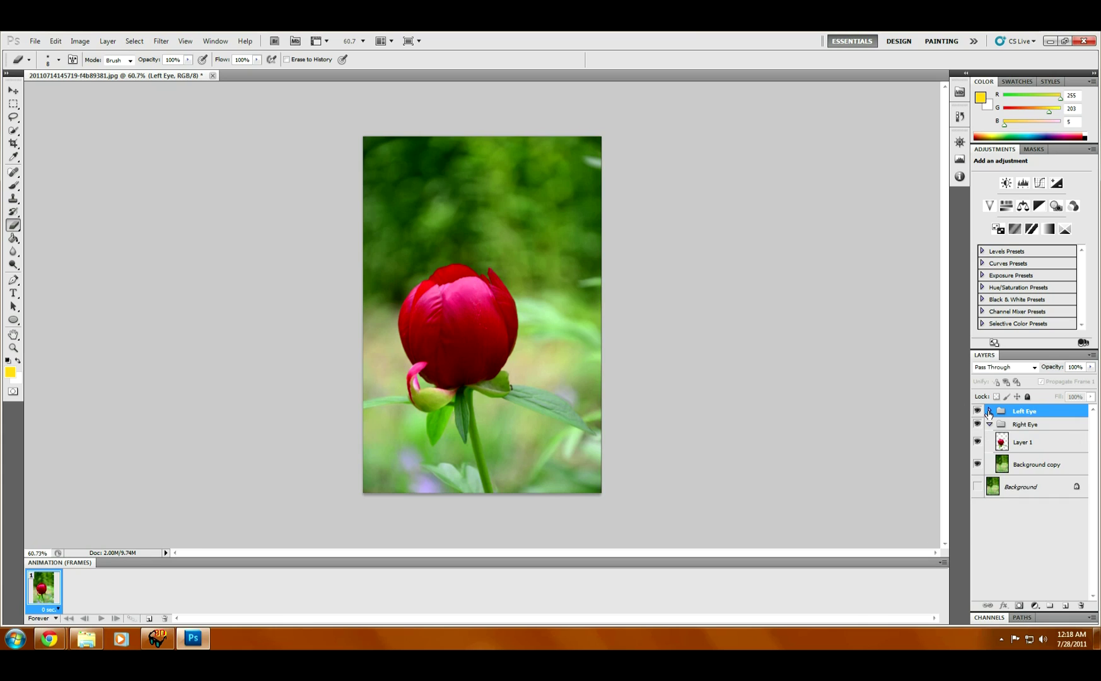
pyautogui.click(989, 411)
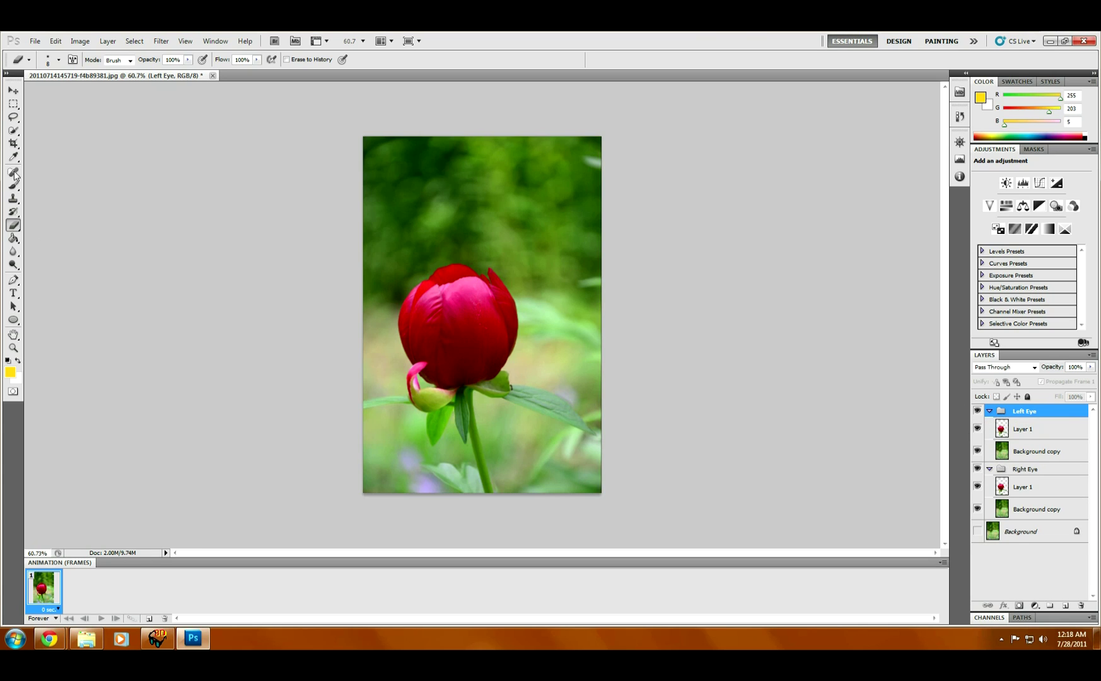
pyautogui.click(14, 90)
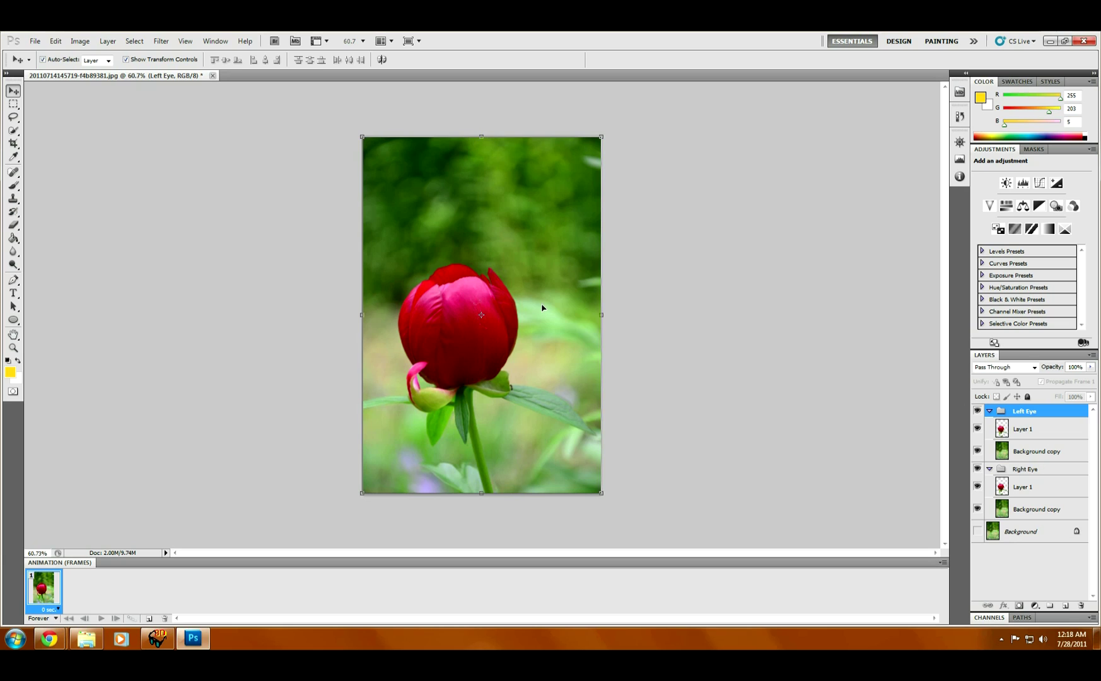
# Nudge the Left Eye rose layer 17 px right and the Right Eye rose layer 17 px left.
pyautogui.click(1031, 428)
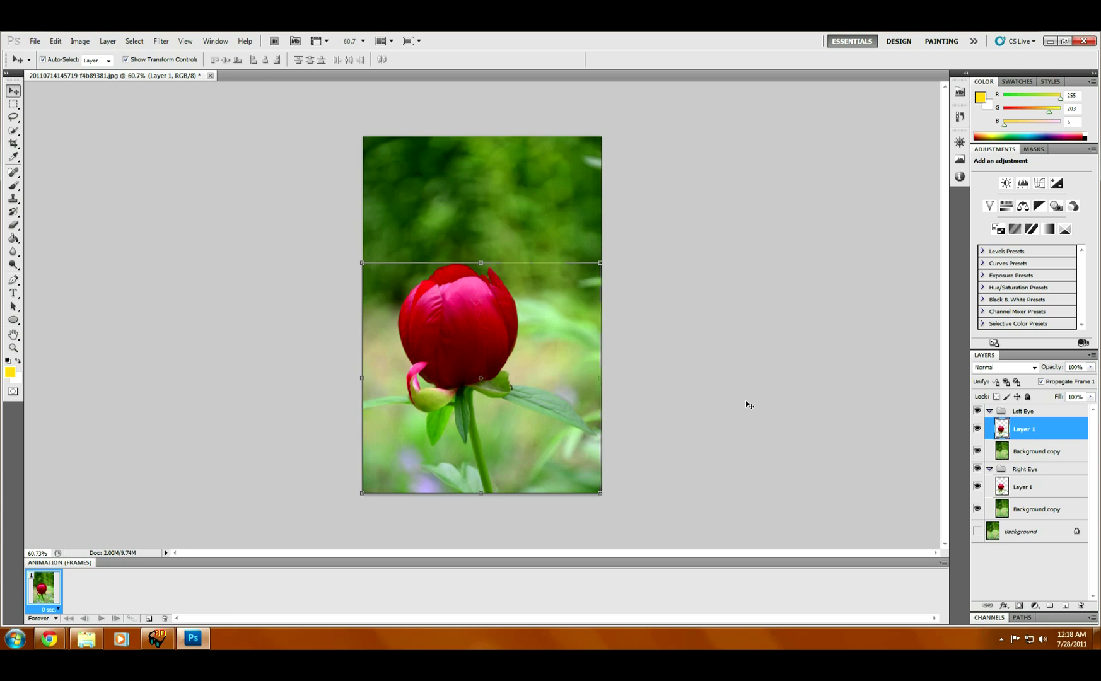
pyautogui.hotkey('shift', 'Right')
pyautogui.hotkey('shift', 'Right')
pyautogui.hotkey('shift', 'Right')
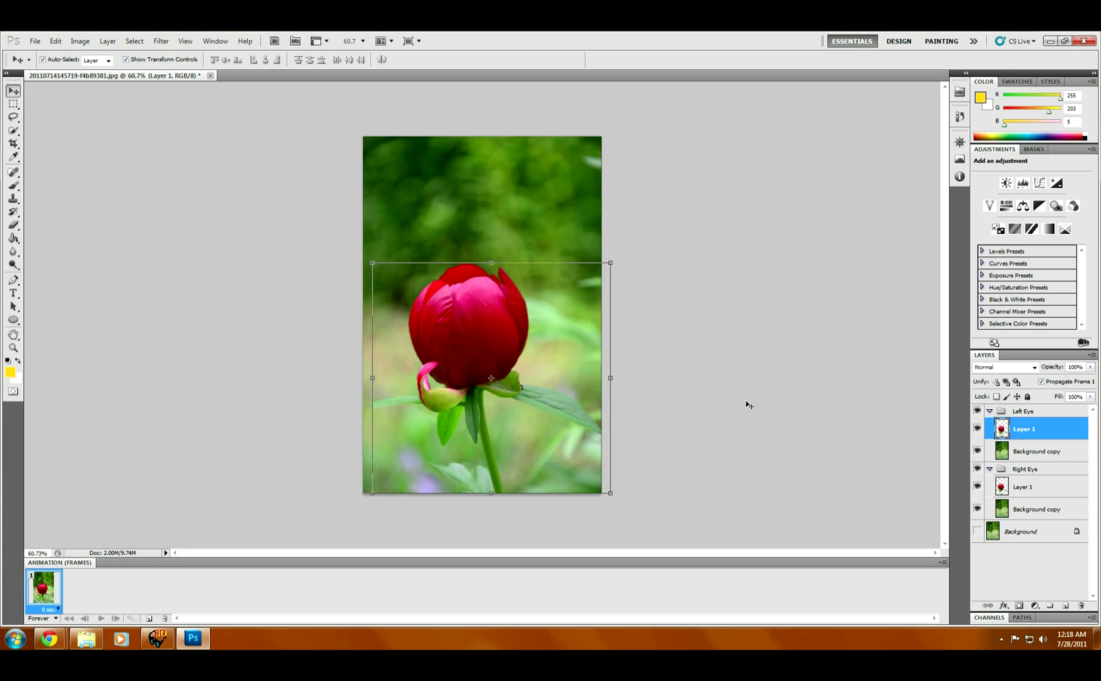
pyautogui.click(1040, 487)
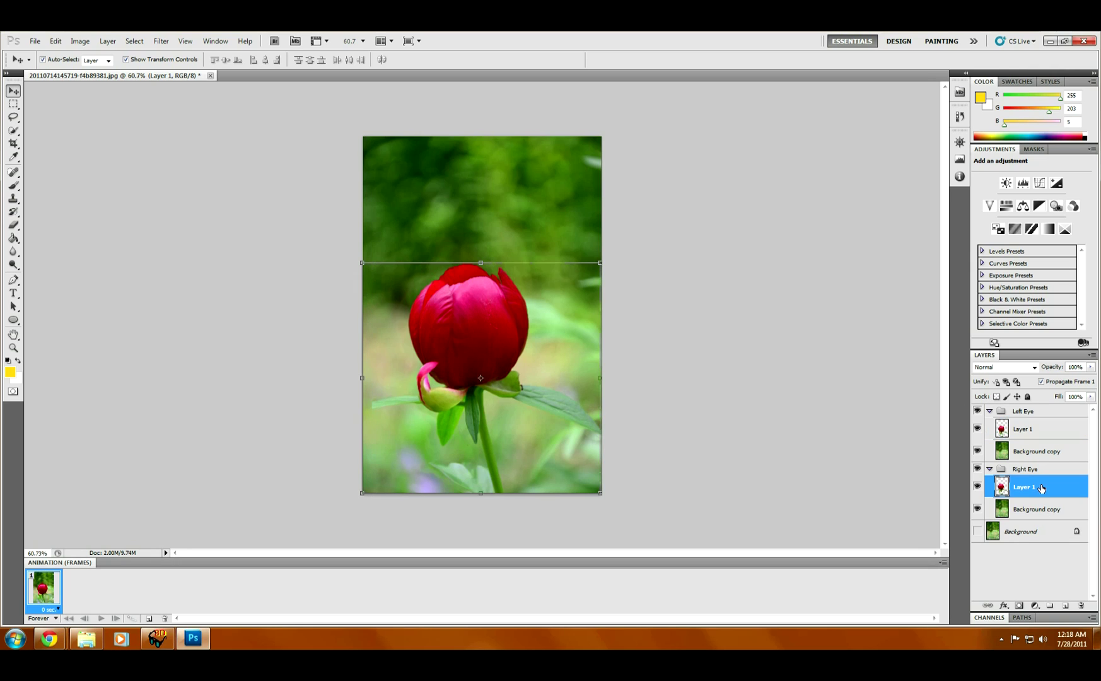
pyautogui.click(977, 410)
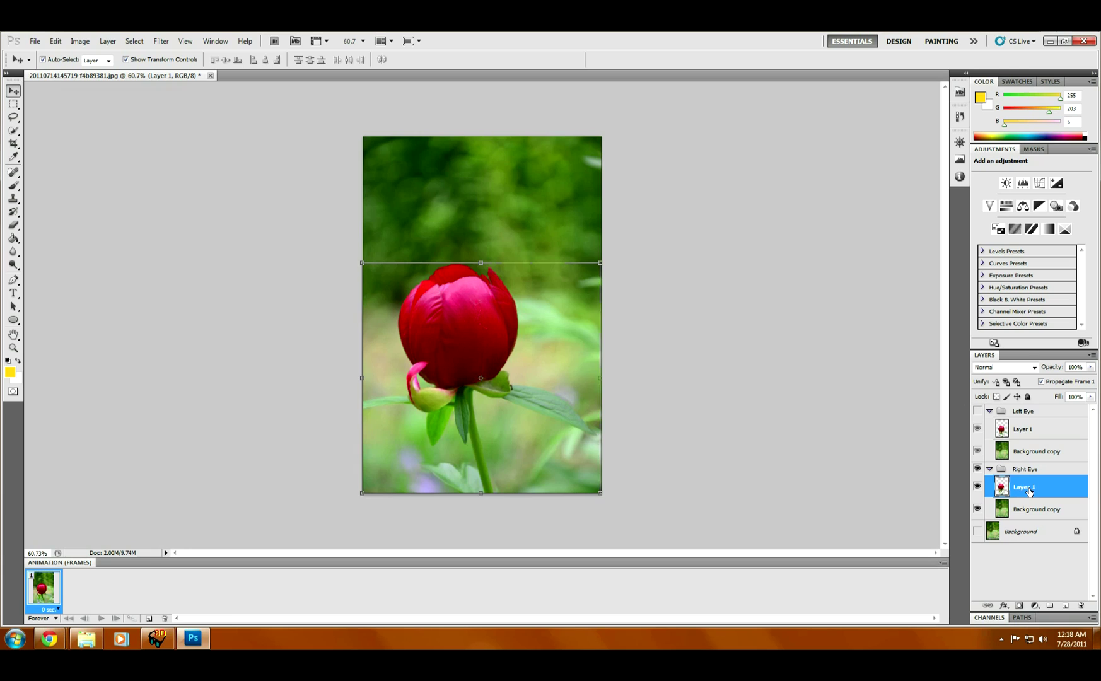
pyautogui.hotkey('shift', 'Left')
pyautogui.hotkey('shift', 'Left')
pyautogui.hotkey('shift', 'Left')
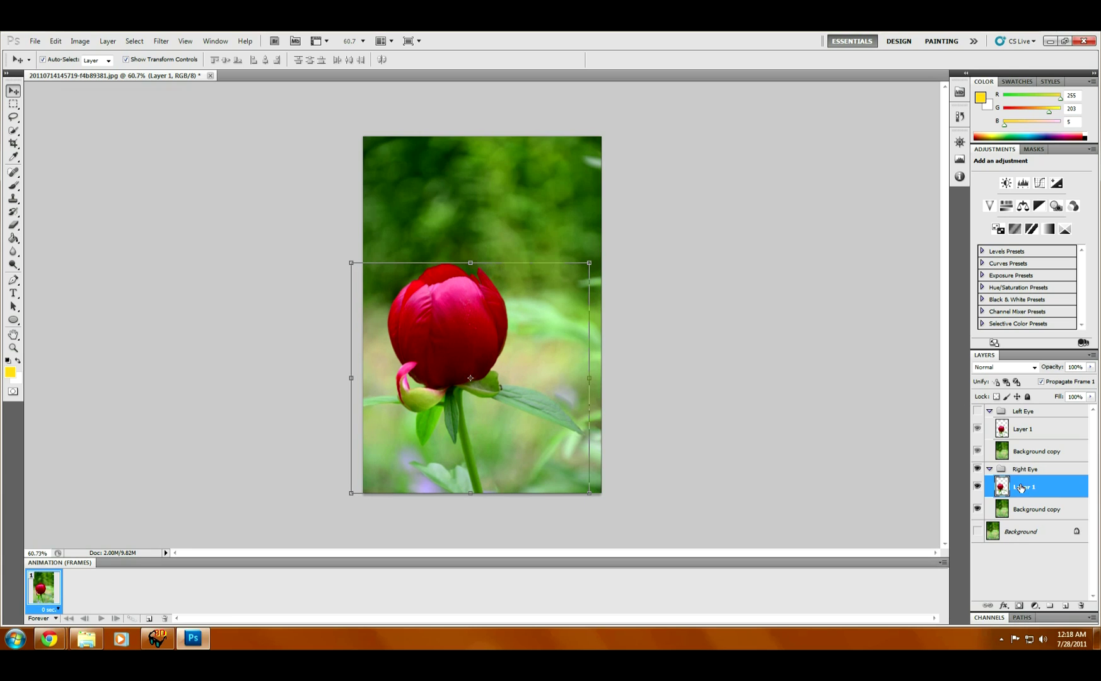
# Hide and reshow both background copies to compare the shifted roses, then select Left Eye's Background copy.
pyautogui.click(978, 452)
pyautogui.click(977, 451)
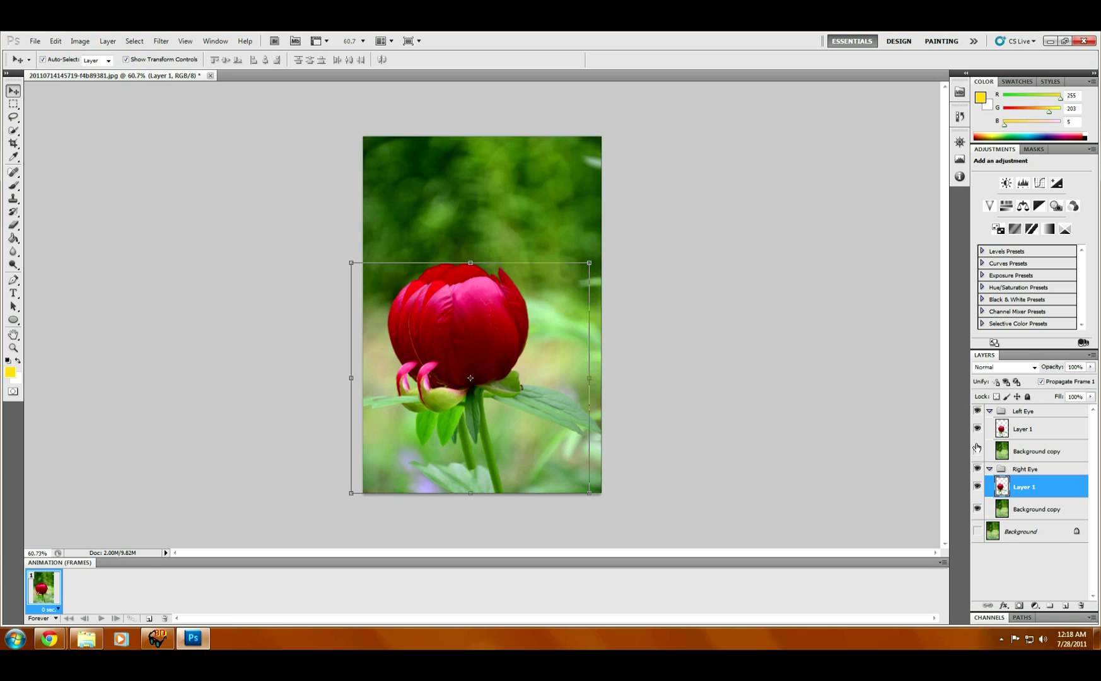
pyautogui.click(976, 510)
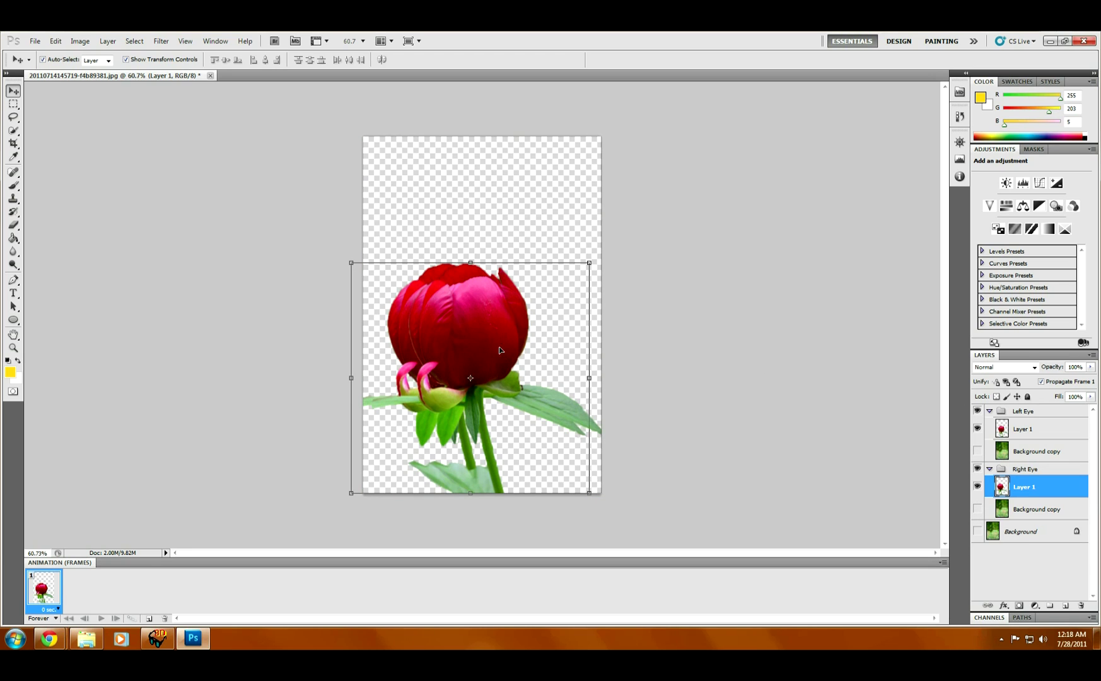
pyautogui.click(977, 451)
pyautogui.click(977, 510)
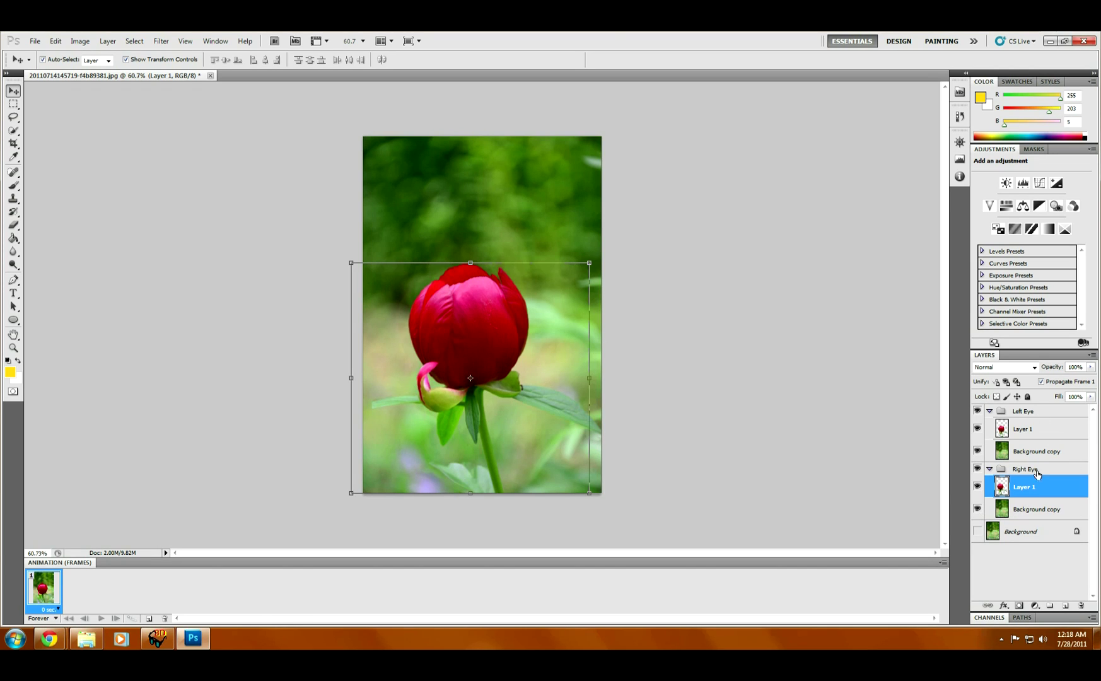
pyautogui.click(1043, 454)
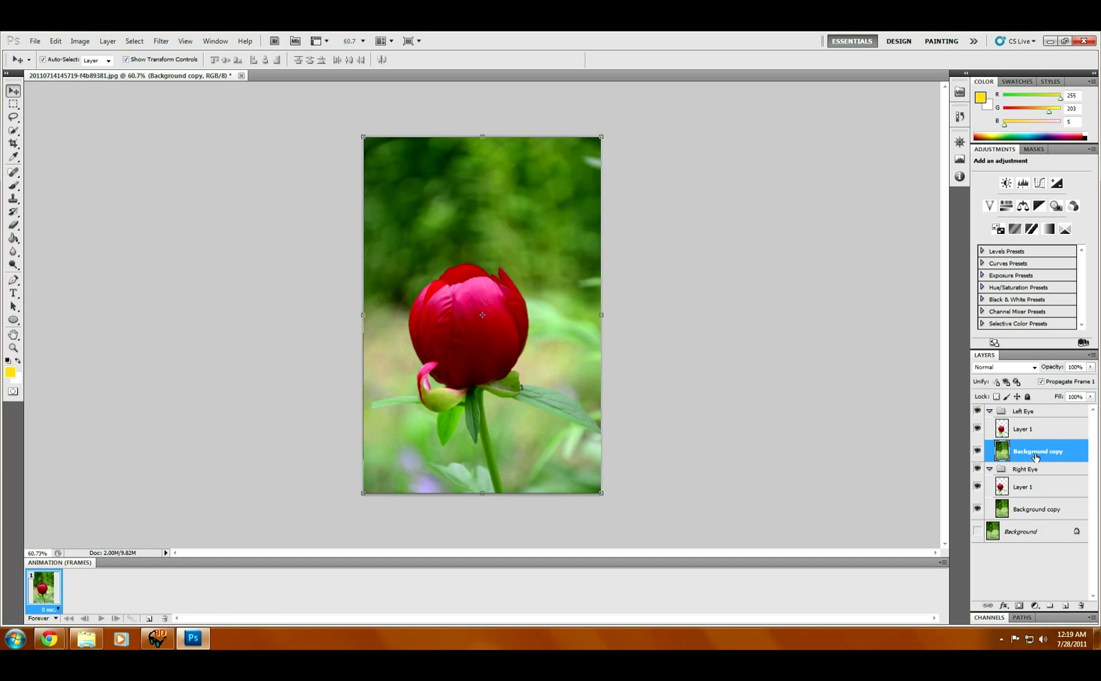
# Nudge Left Eye's Background copy 17 px left and Right Eye's Background copy 17 px right.
pyautogui.hotkey('shift', 'Left')
pyautogui.hotkey('shift', 'Left')
pyautogui.hotkey('shift', 'Left')
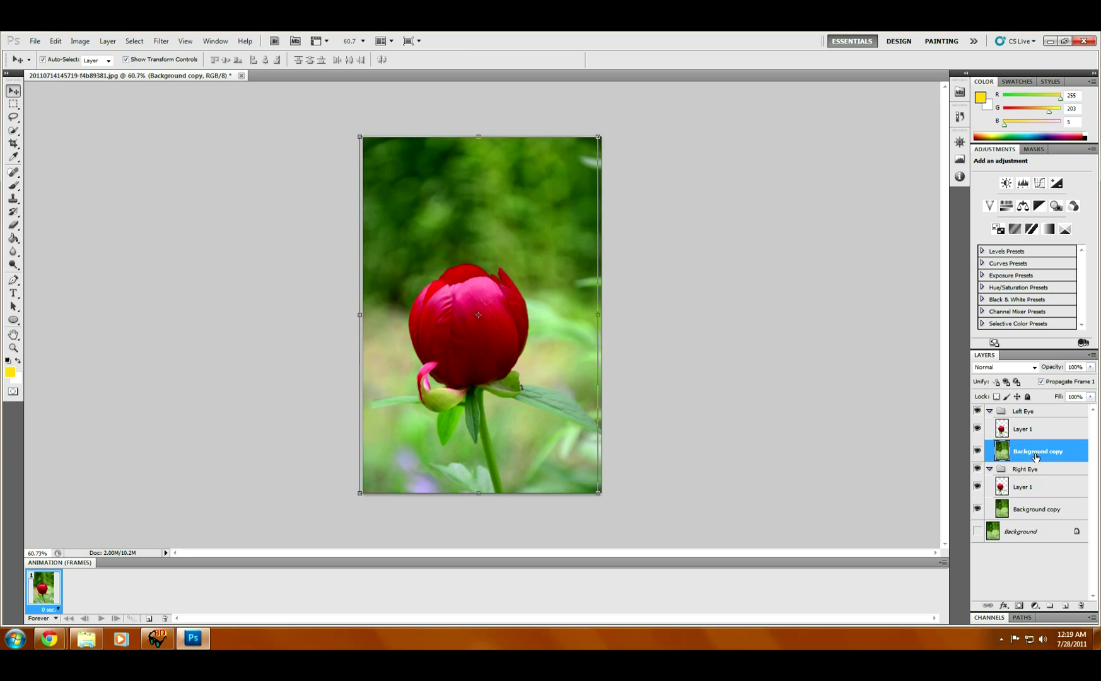
pyautogui.click(1049, 509)
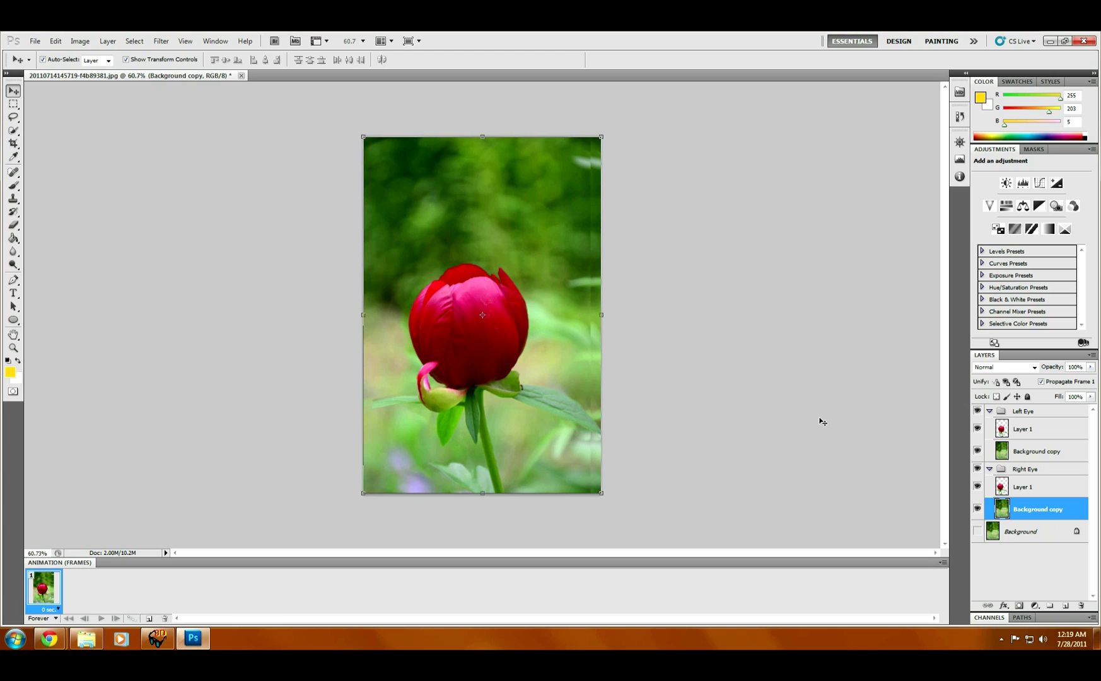
pyautogui.hotkey('shift', 'Right')
pyautogui.hotkey('shift', 'Right')
pyautogui.hotkey('shift', 'Right')
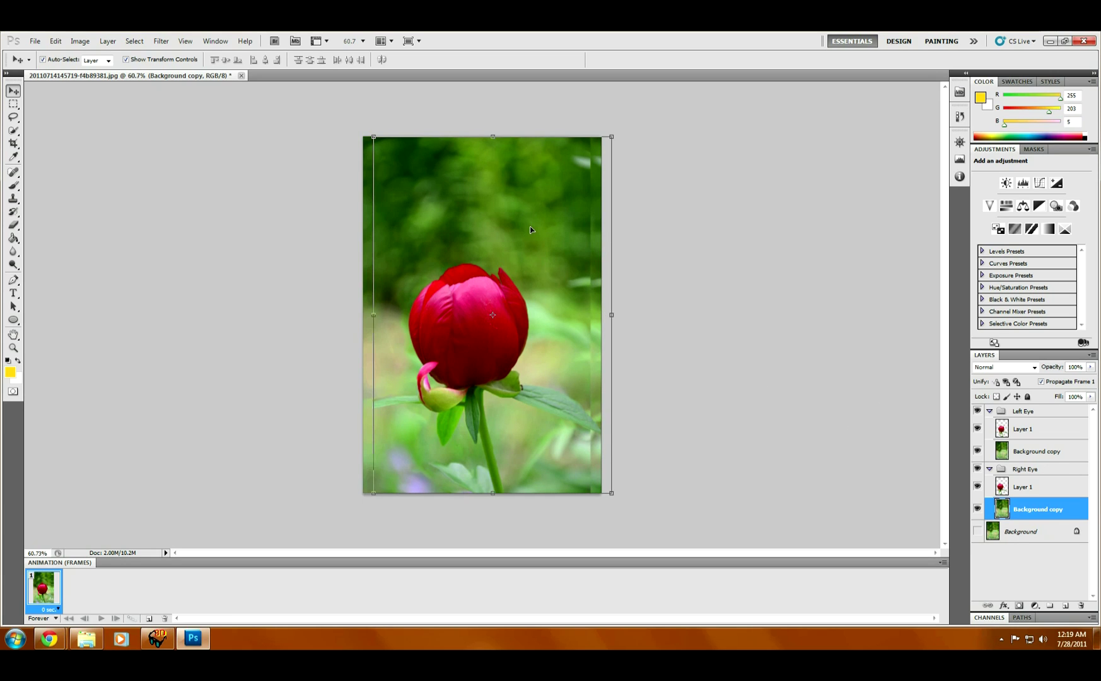
# Collapse the Right Eye and Left Eye groups in the Layers panel.
pyautogui.click(990, 468)
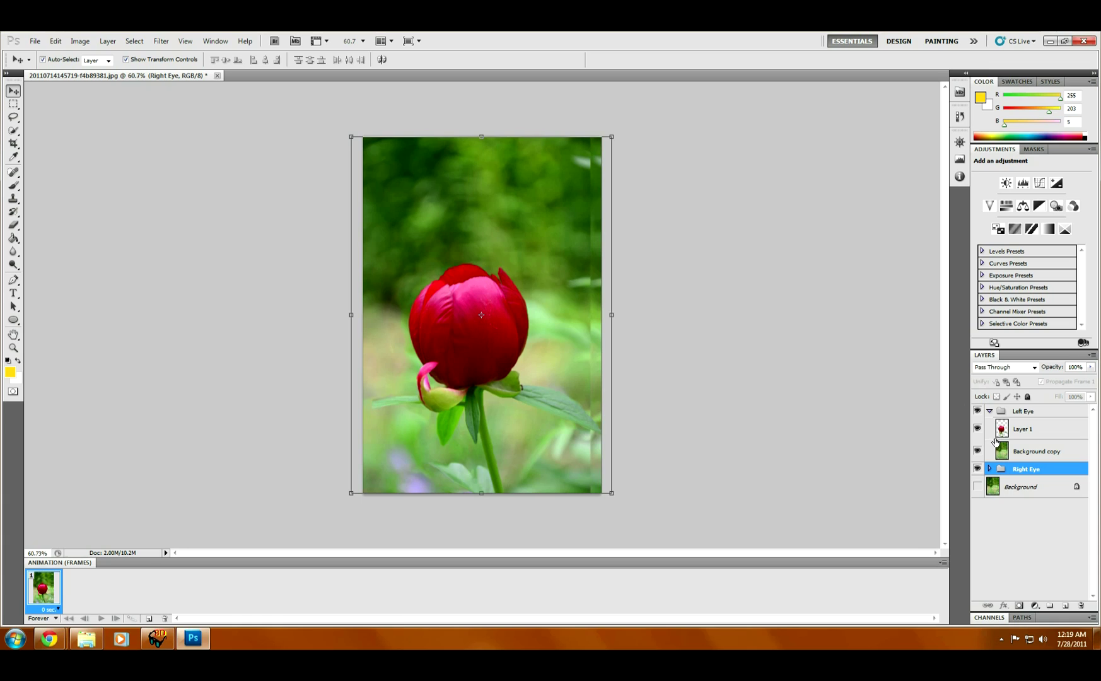
pyautogui.click(989, 410)
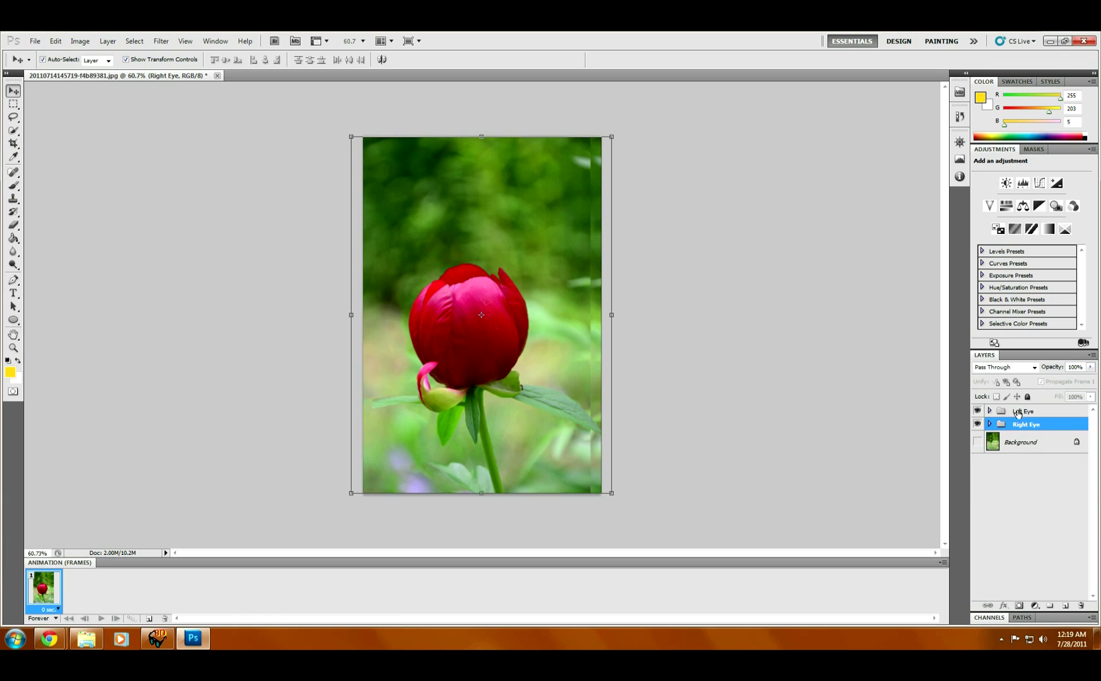
pyautogui.click(995, 413)
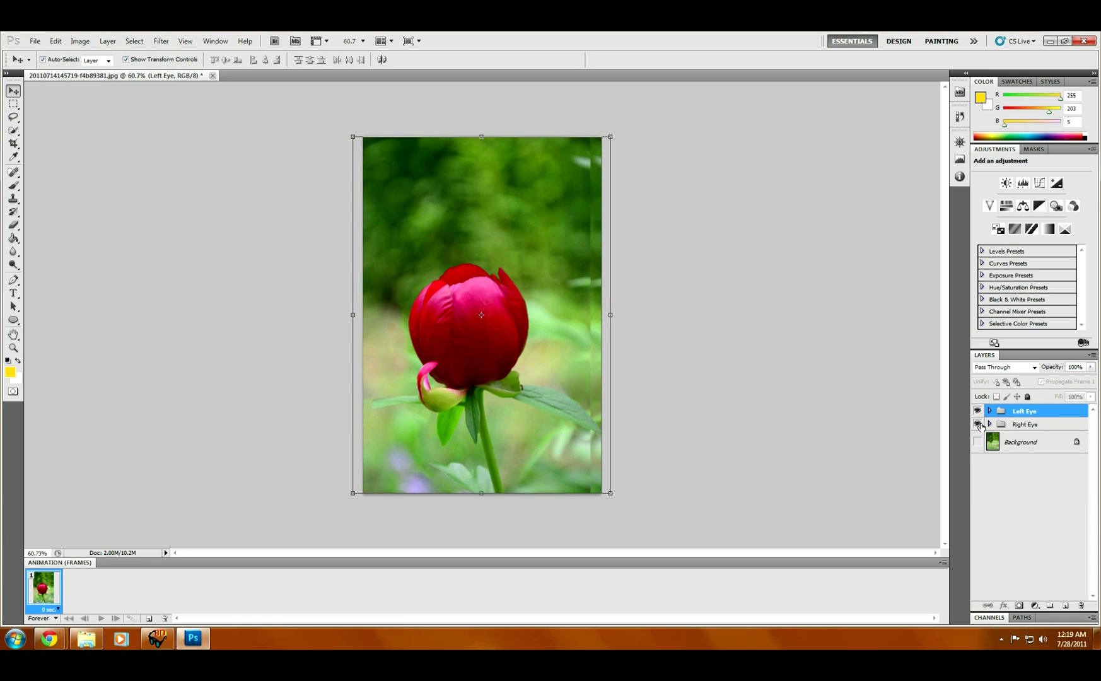
# Flip between the Left Eye and Right Eye views, ending with both groups visible.
pyautogui.click(979, 424)
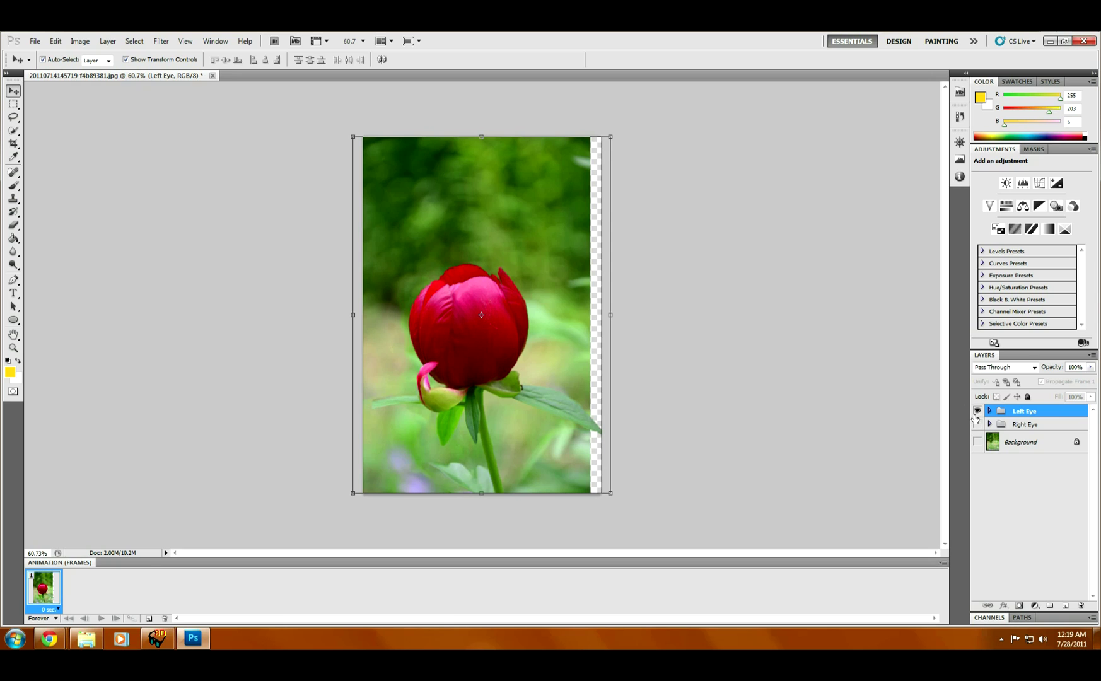
pyautogui.click(977, 411)
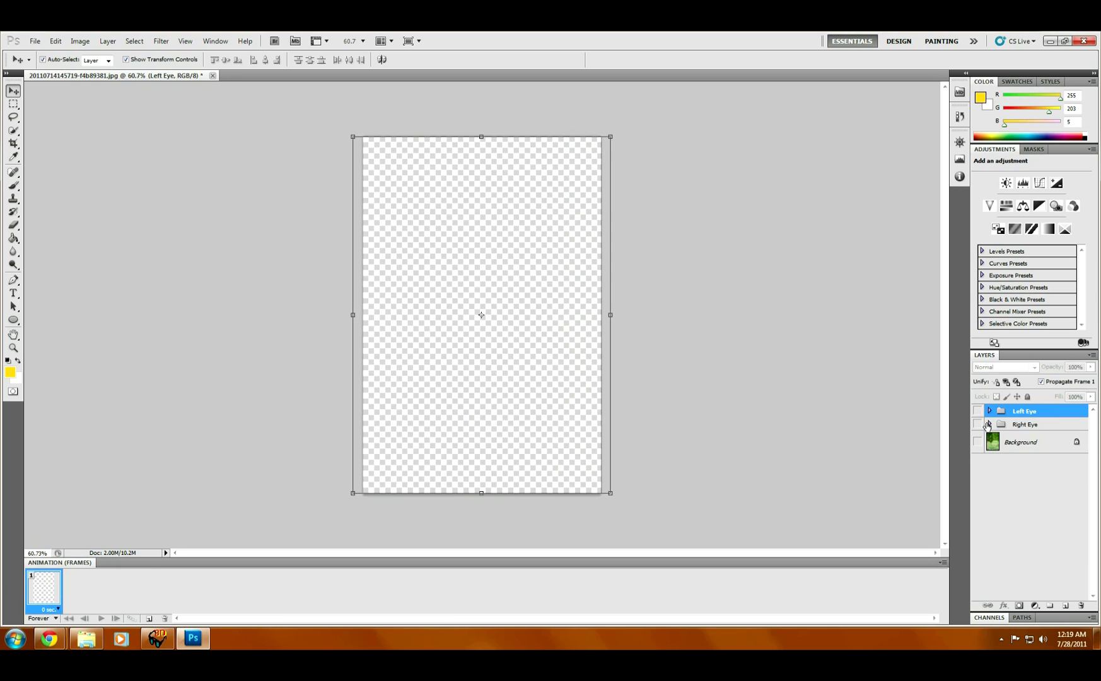
pyautogui.click(978, 425)
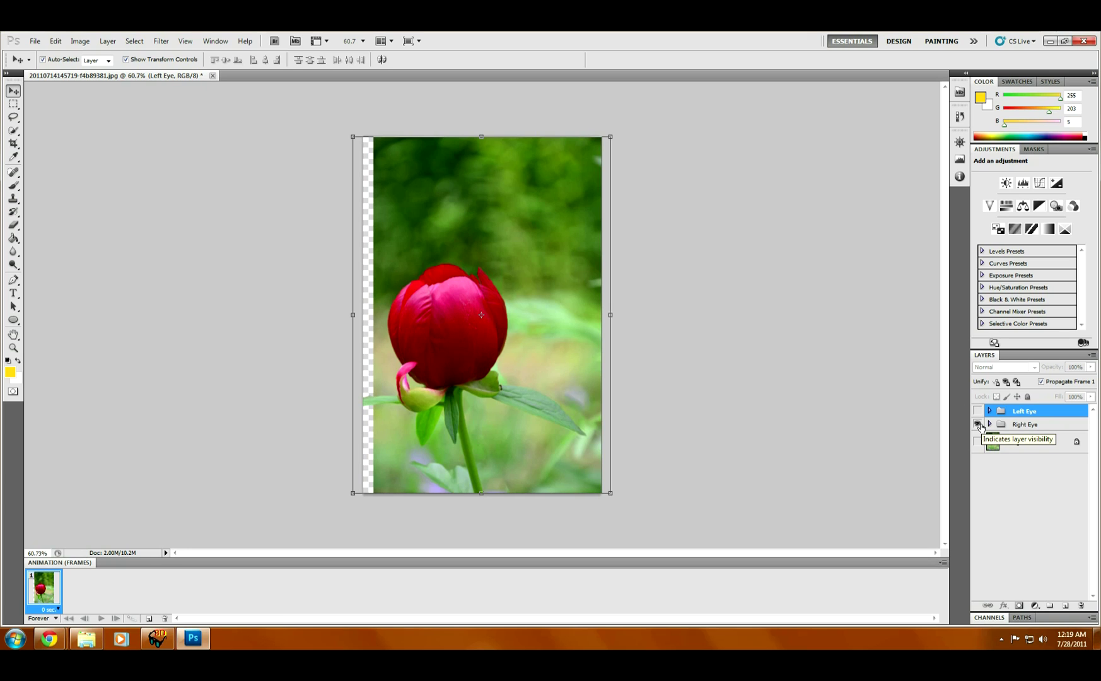
pyautogui.click(978, 424)
pyautogui.click(978, 412)
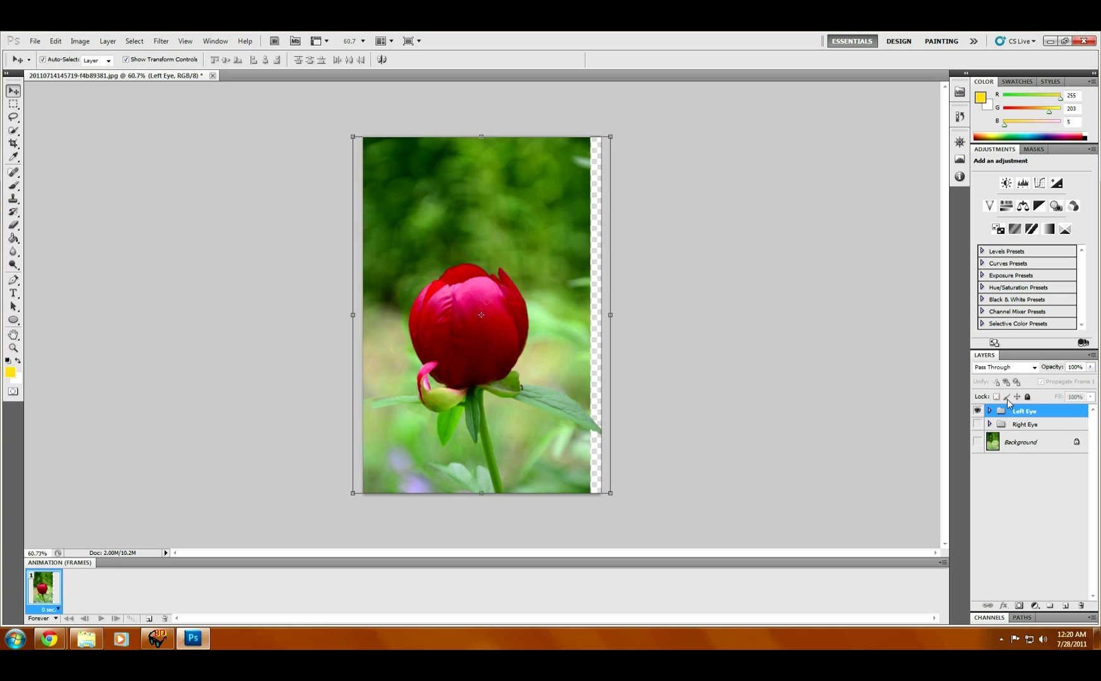
pyautogui.click(977, 424)
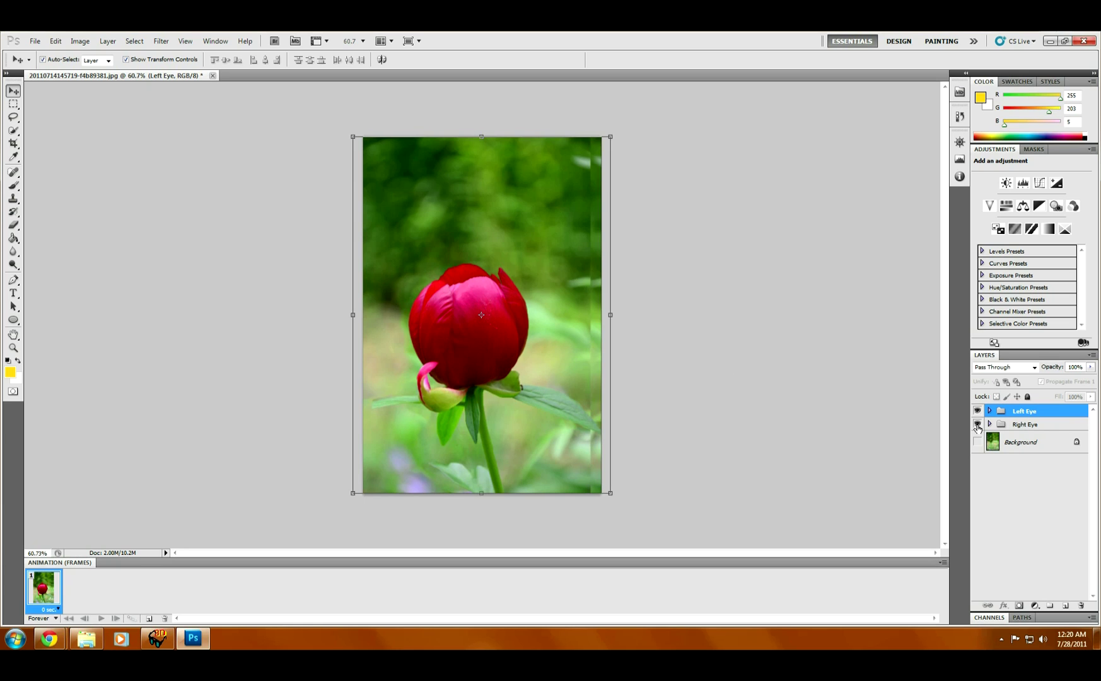
pyautogui.click(978, 410)
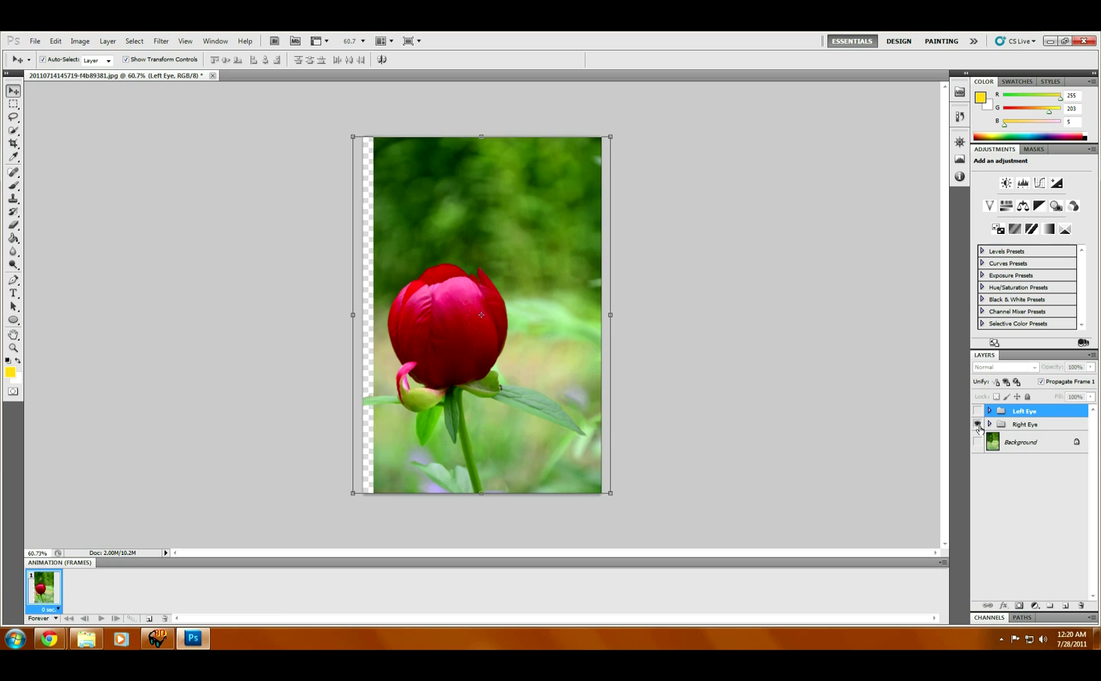
pyautogui.click(978, 425)
pyautogui.click(978, 411)
pyautogui.click(977, 424)
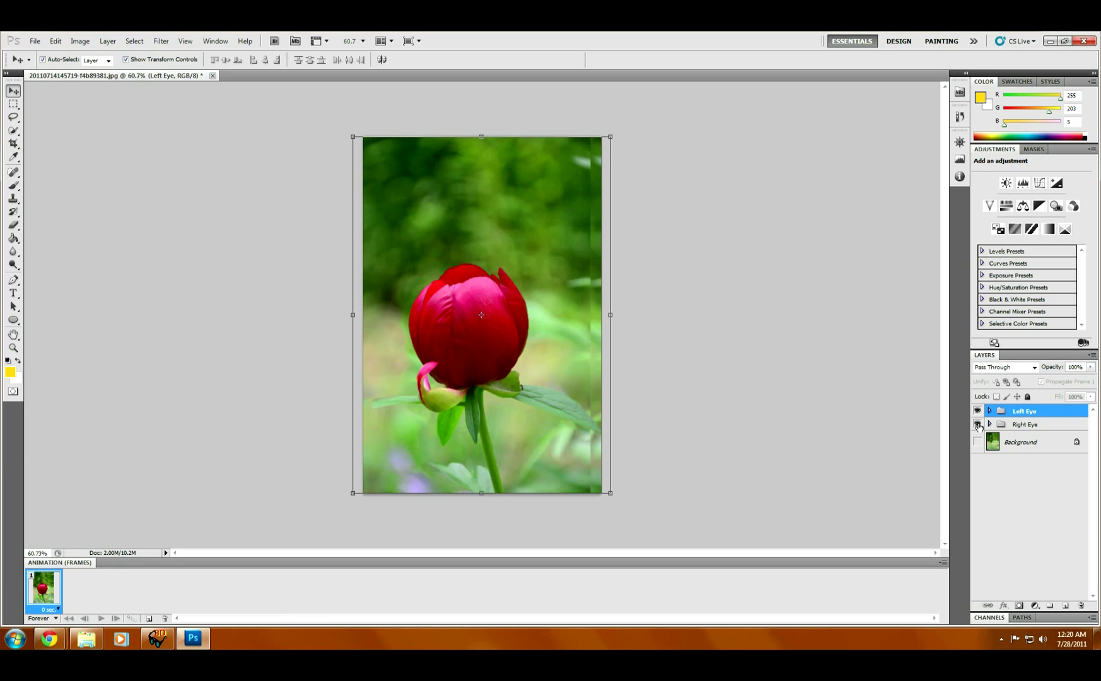
# Set the canvas width to 623 pixels in Canvas Size and accept the clipping.
pyautogui.click(147, 159)
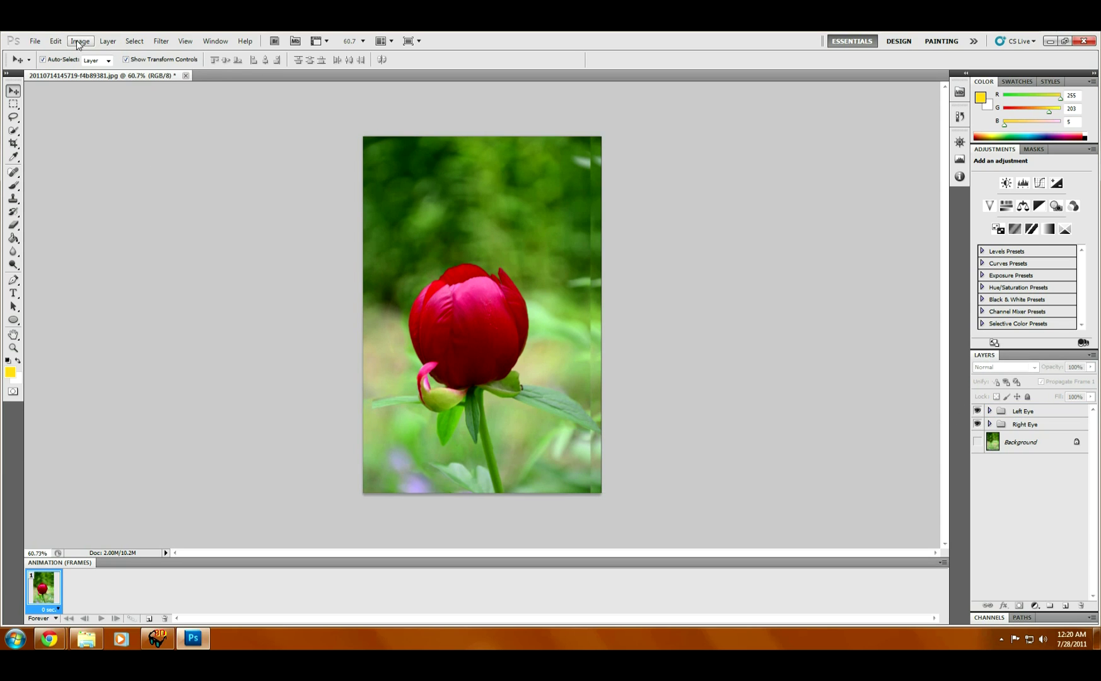
pyautogui.click(55, 42)
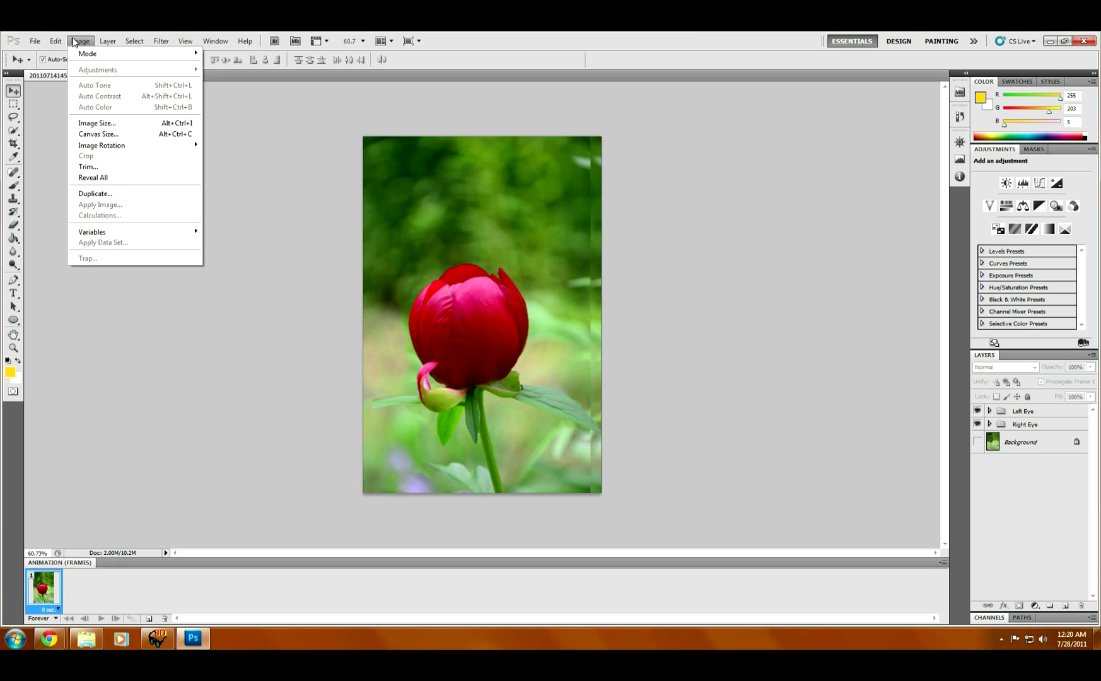
pyautogui.click(104, 133)
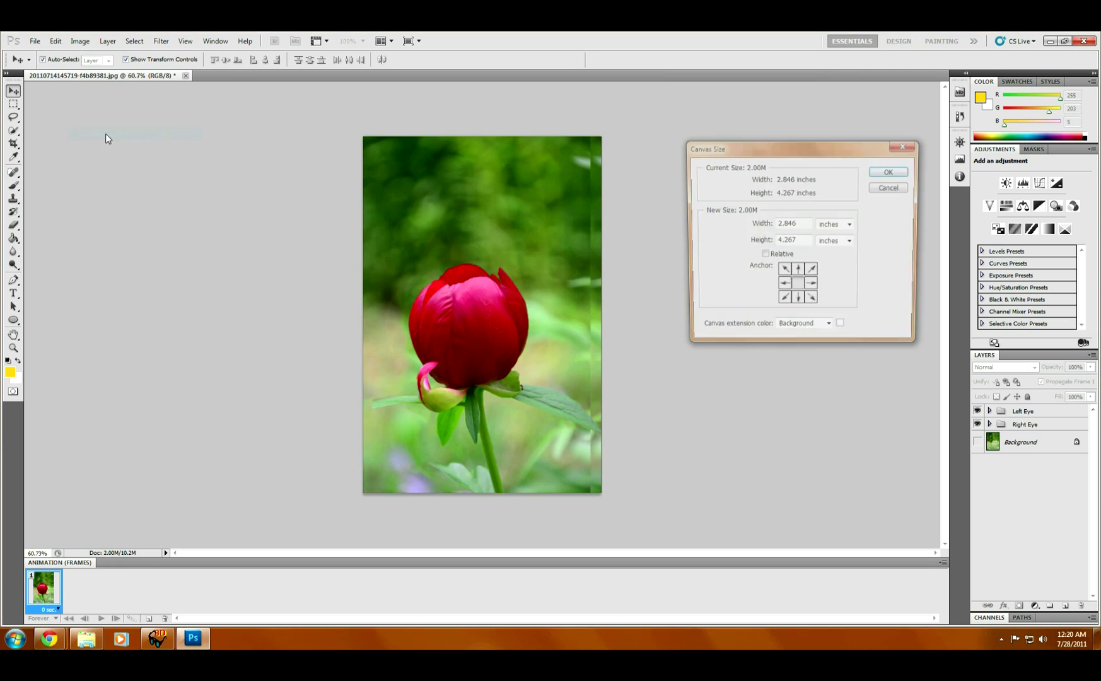
pyautogui.click(851, 224)
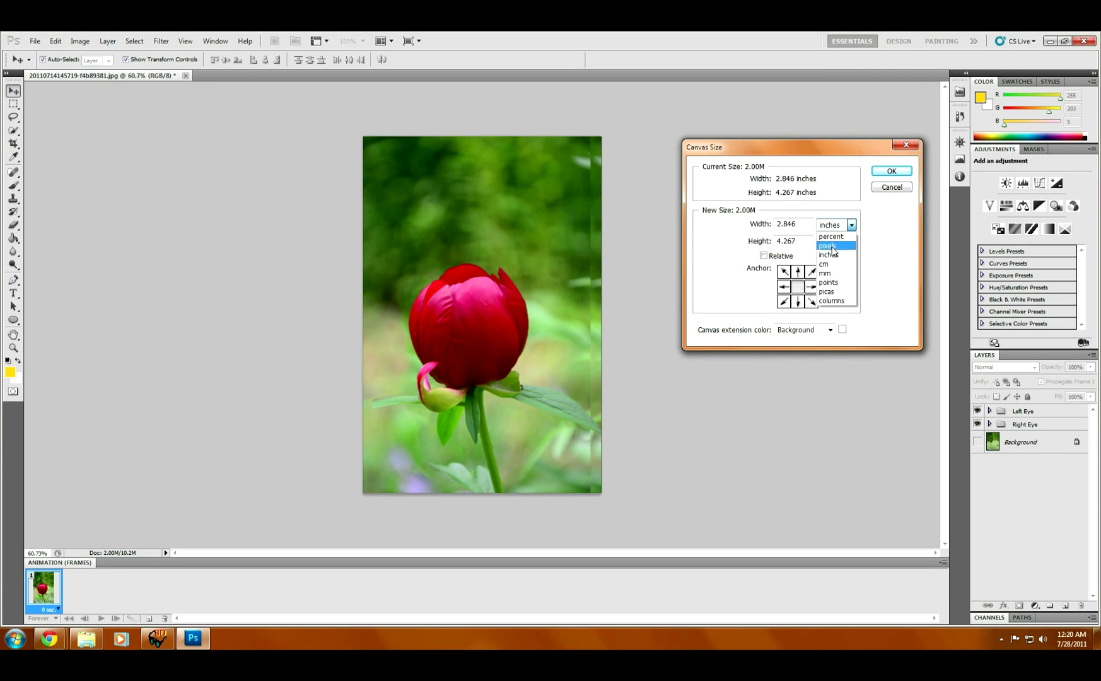
pyautogui.click(832, 246)
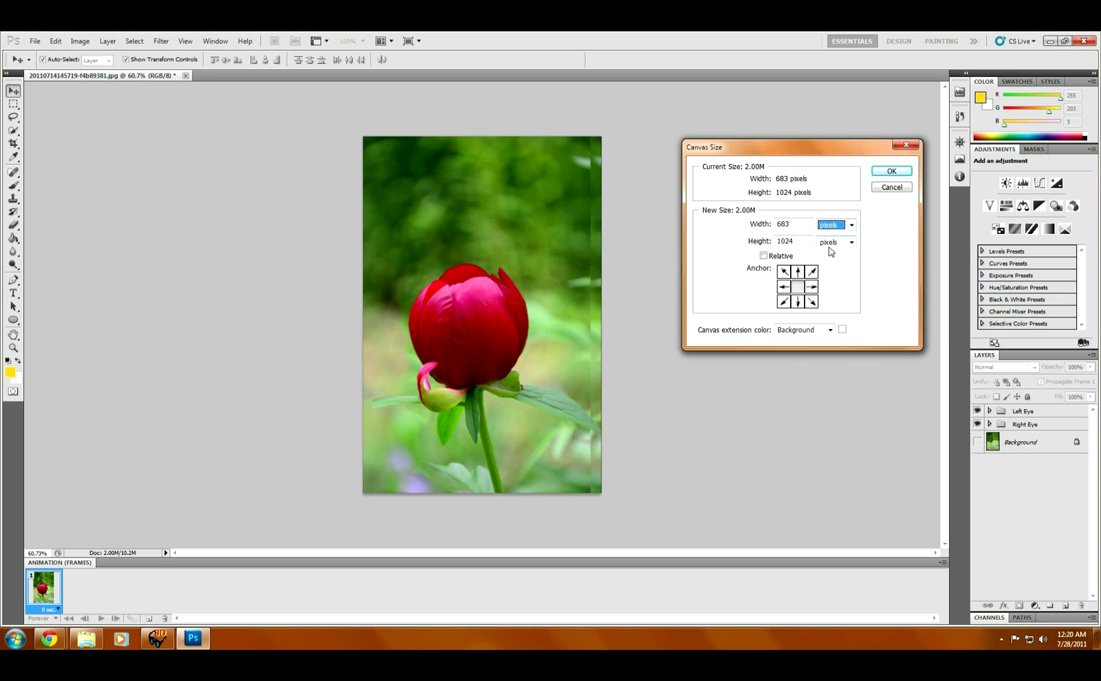
pyautogui.click(785, 225)
pyautogui.press('BackSpace')
pyautogui.write('2')
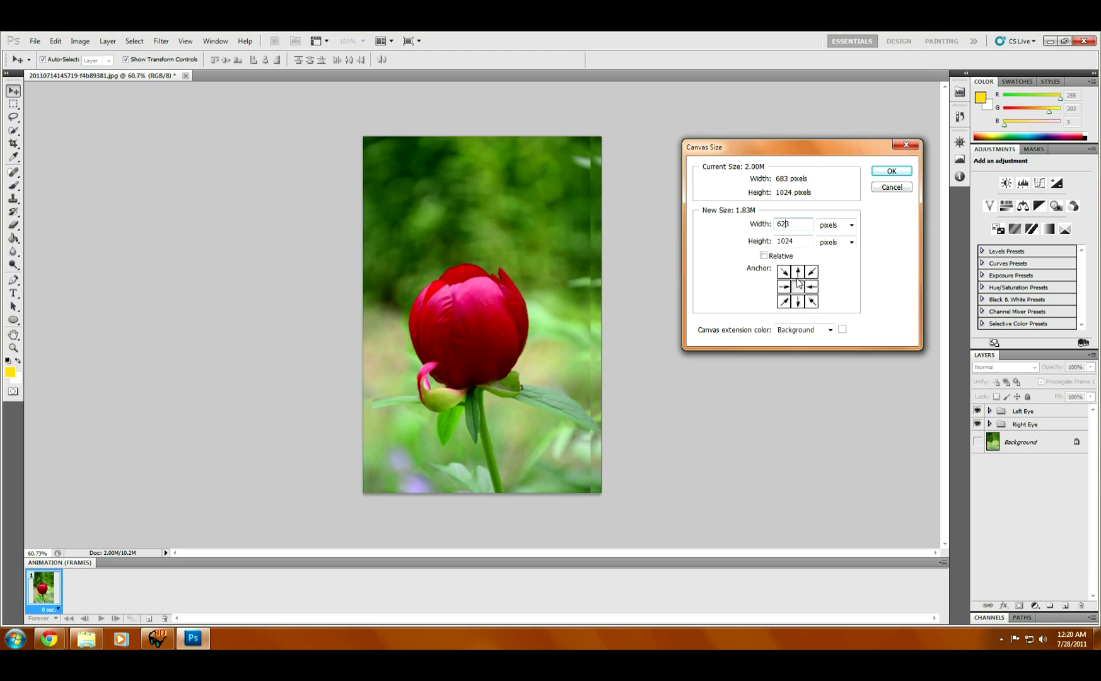
pyautogui.click(899, 172)
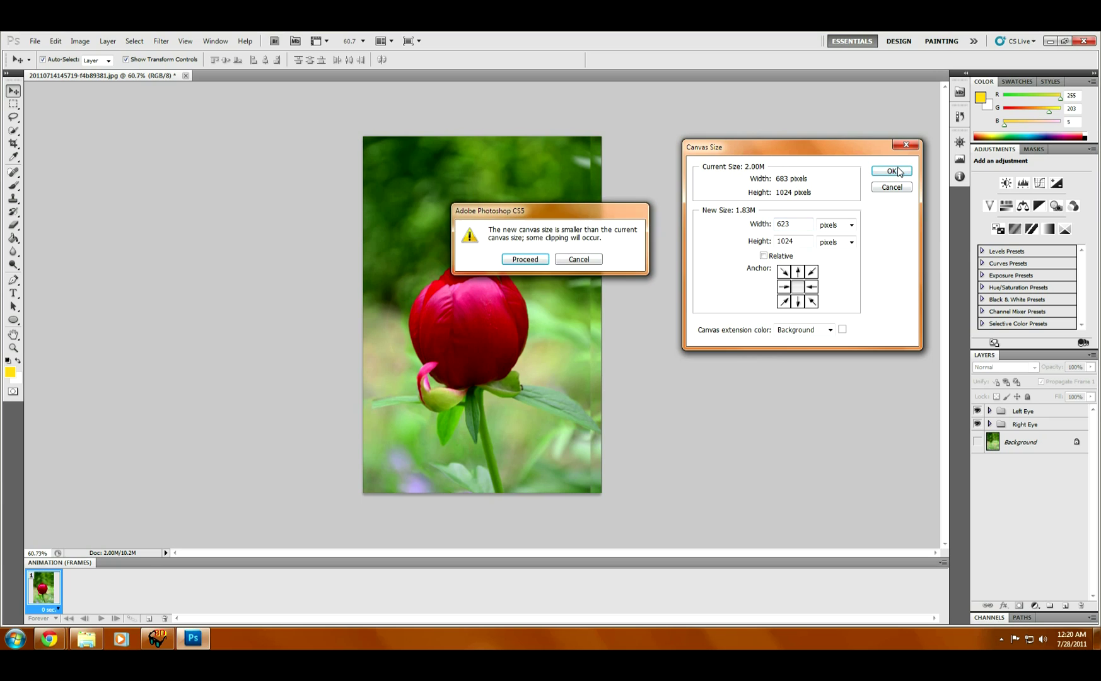
pyautogui.click(526, 260)
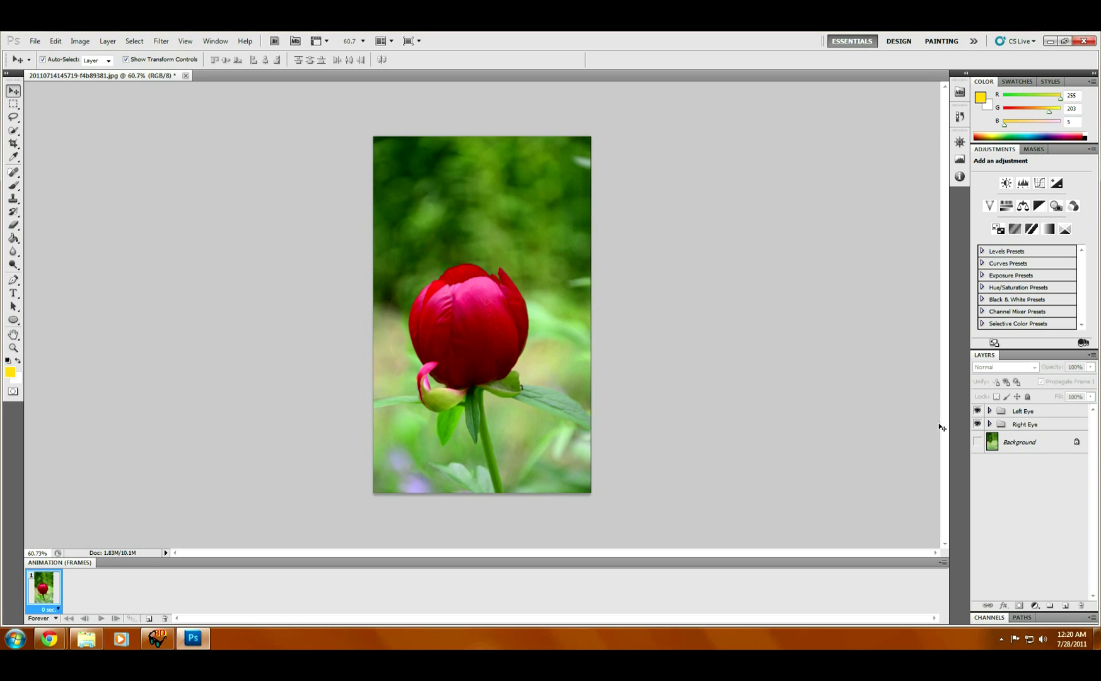
pyautogui.moveTo(978, 411); pyautogui.dragTo(985, 425)
pyautogui.click(986, 426)
pyautogui.click(978, 424)
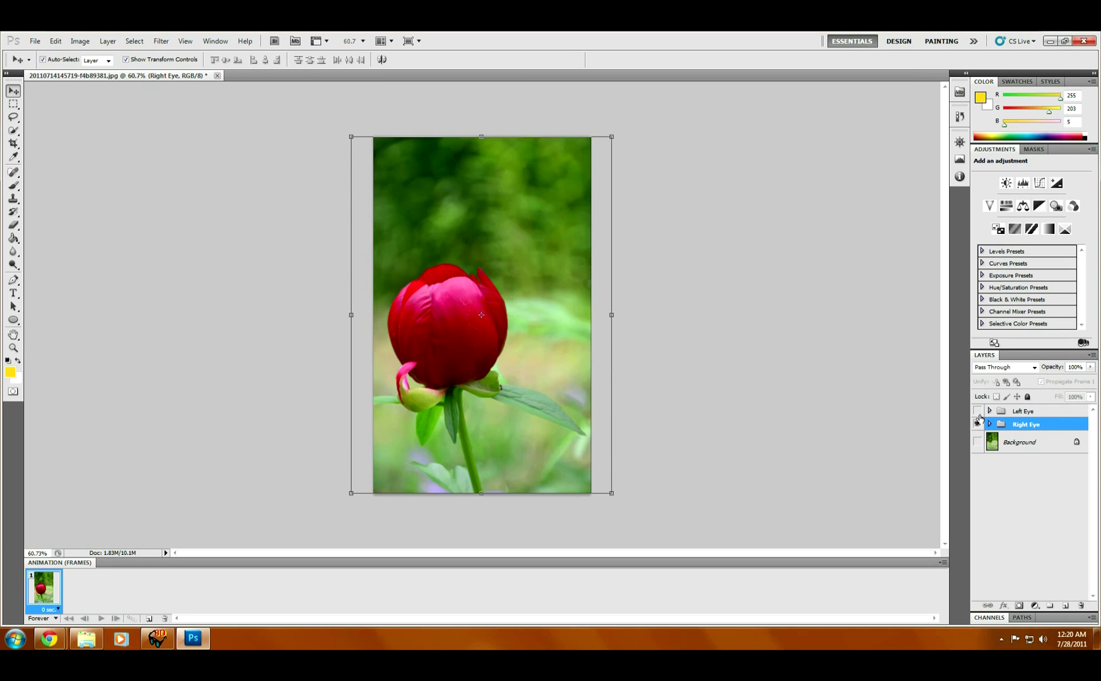
pyautogui.click(978, 410)
pyautogui.click(978, 424)
pyautogui.click(977, 411)
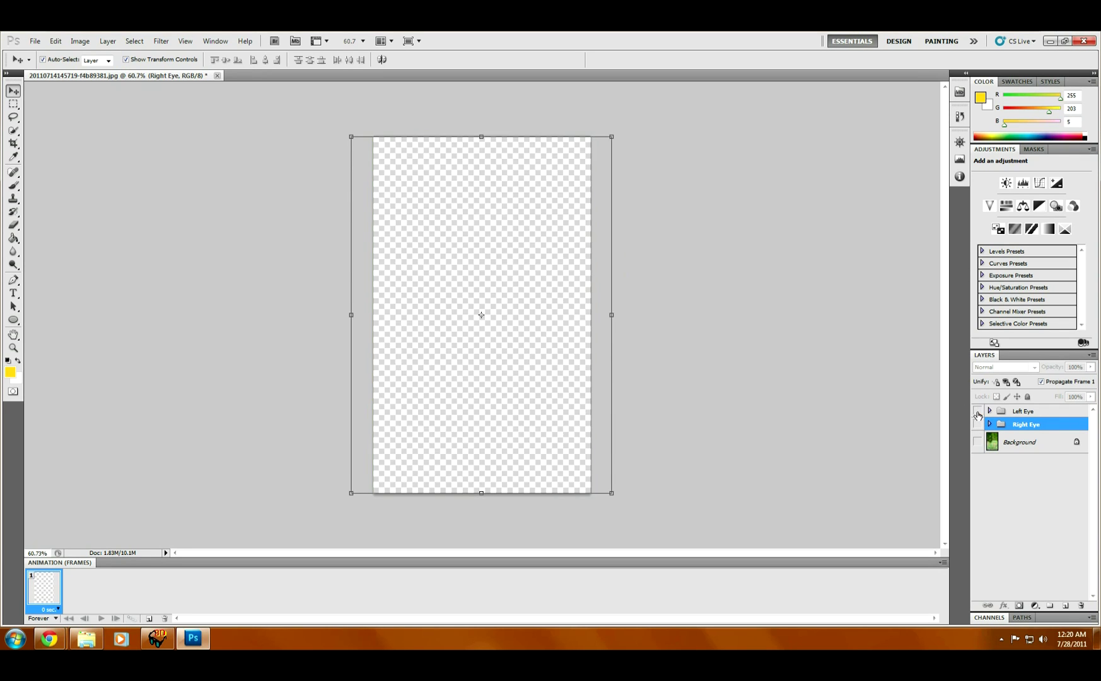
pyautogui.click(978, 424)
pyautogui.click(978, 410)
pyautogui.click(977, 423)
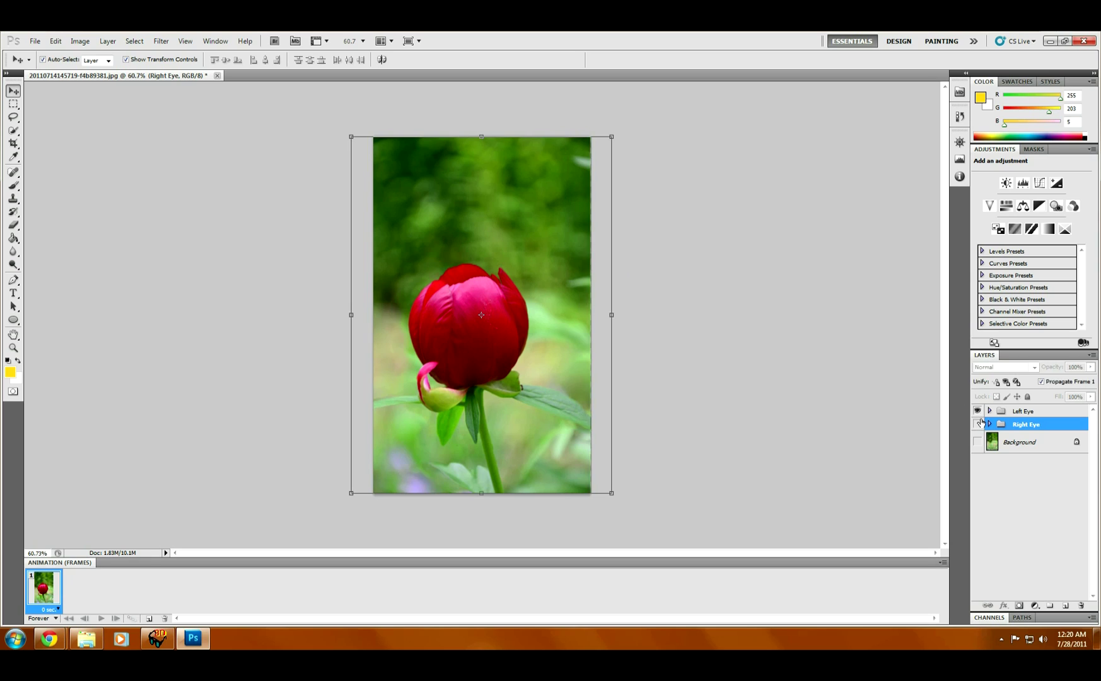
pyautogui.click(978, 423)
pyautogui.click(977, 411)
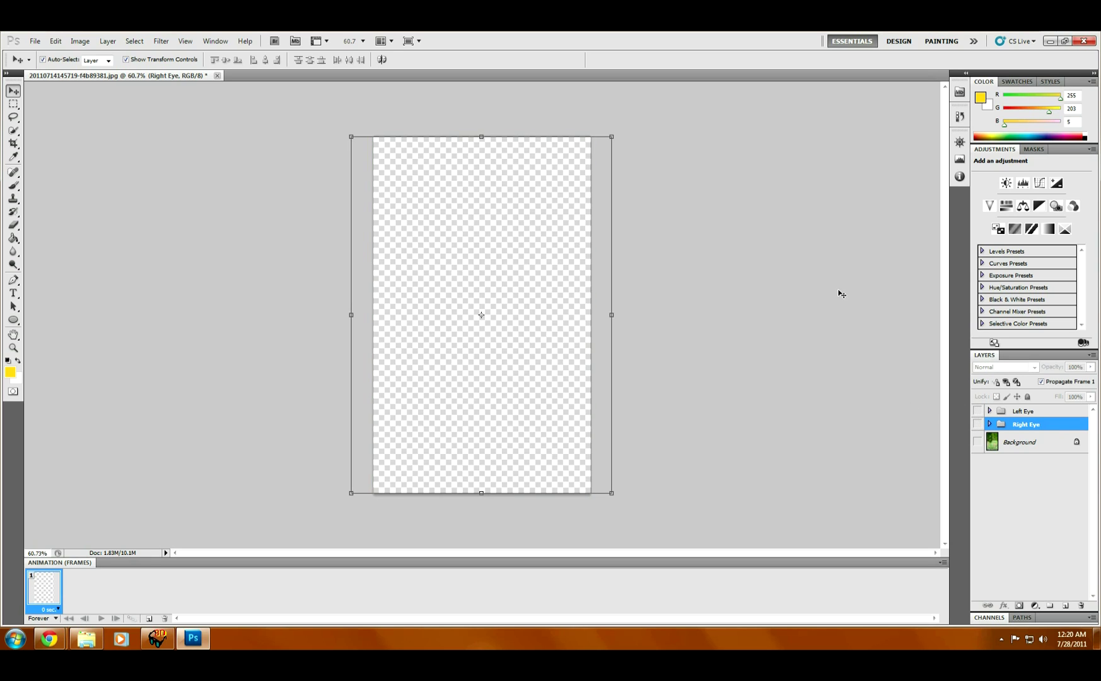
pyautogui.click(978, 411)
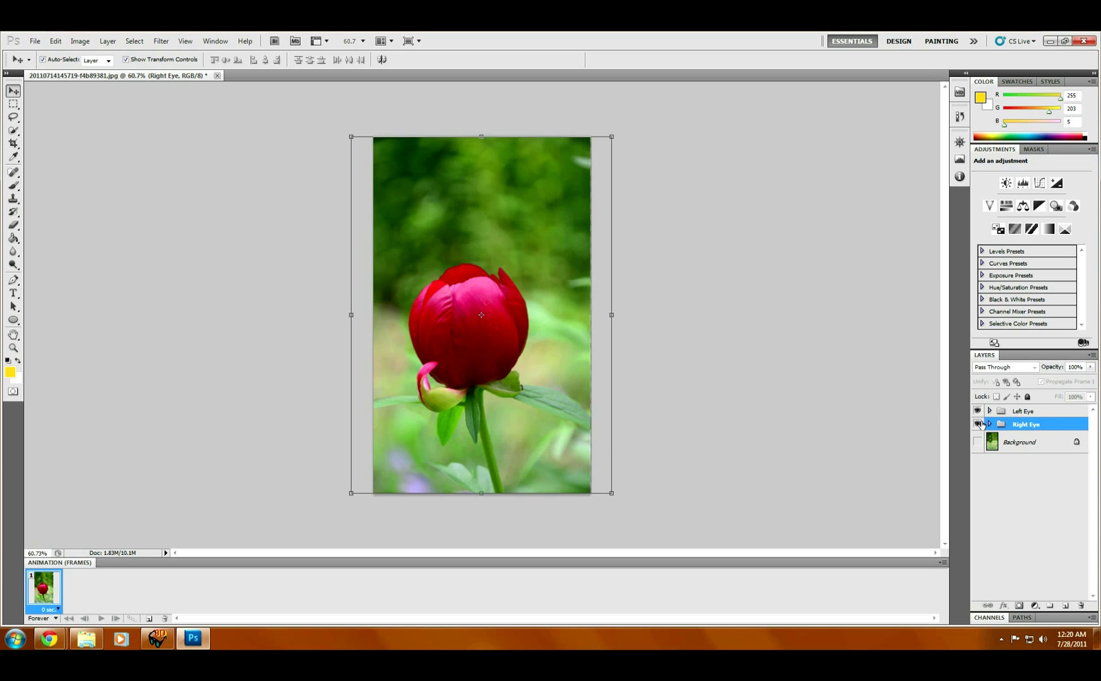
pyautogui.click(886, 337)
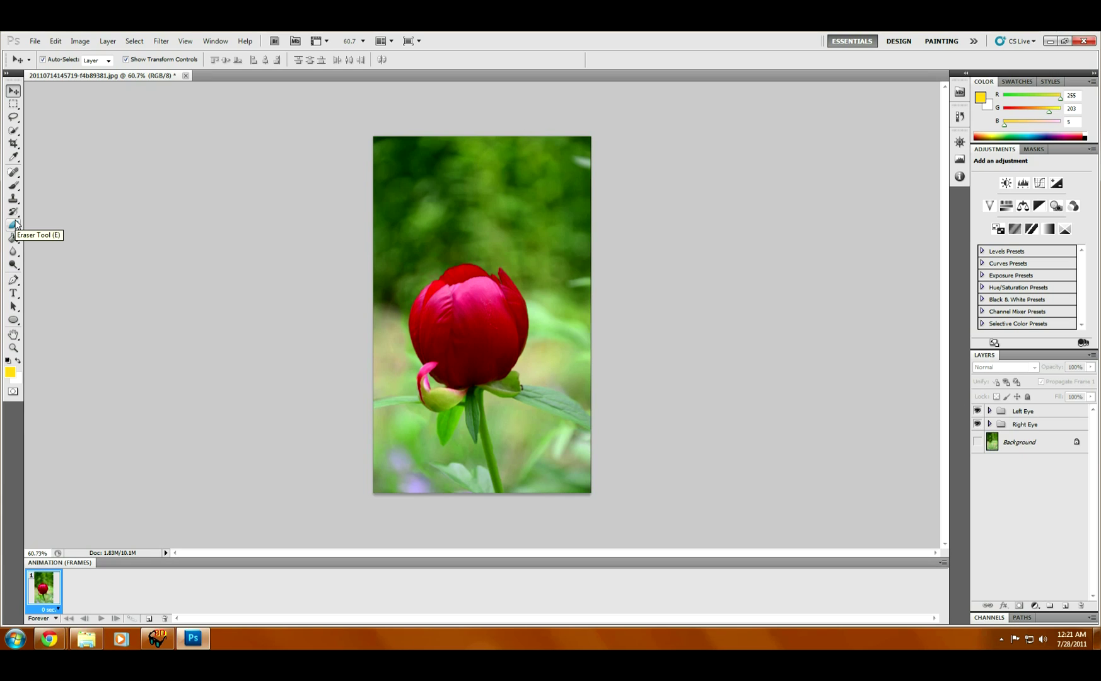
# Crop the peony's top and bottom away, leaving a near-square area around the bloom.
pyautogui.click(13, 144)
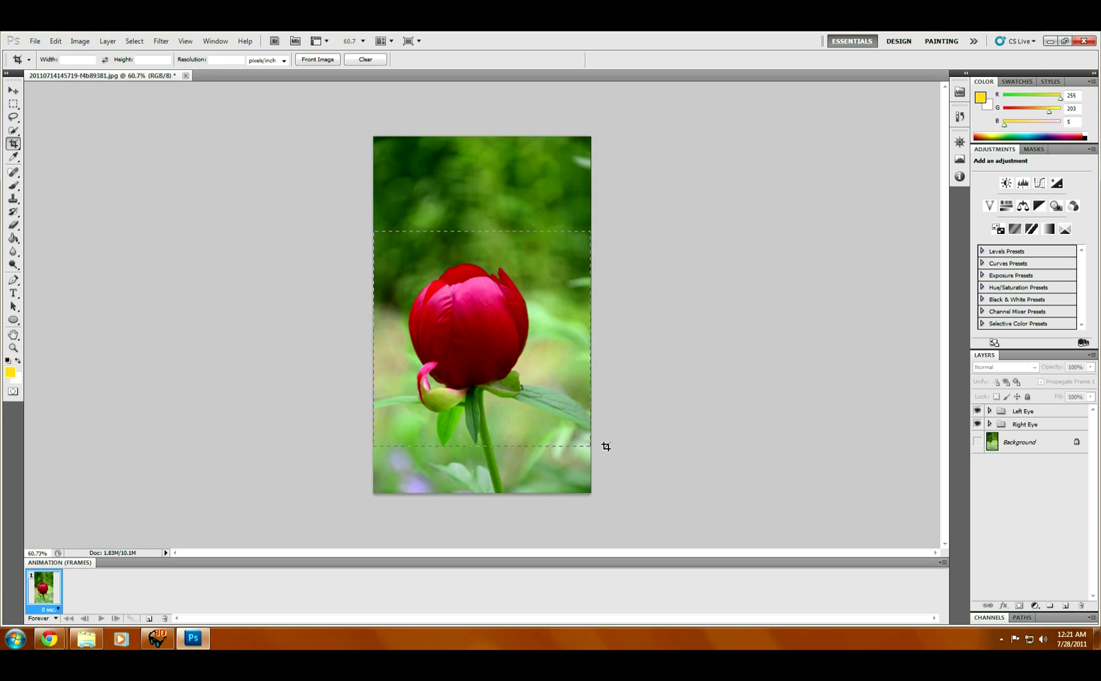
pyautogui.moveTo(607, 448); pyautogui.dragTo(606, 448)
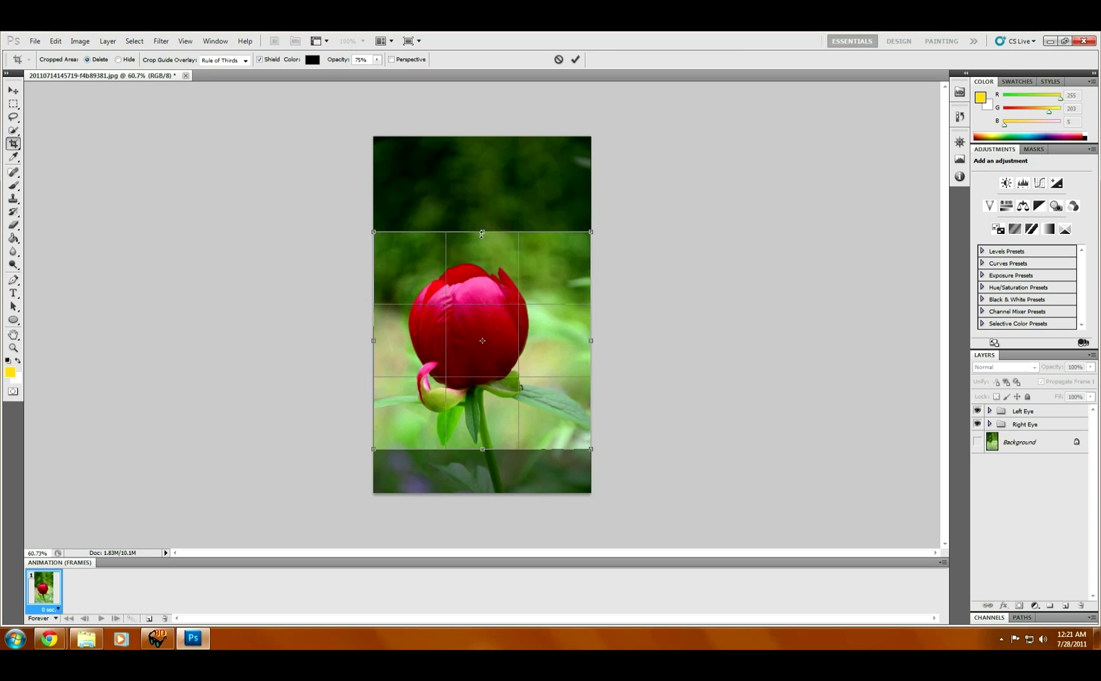
pyautogui.moveTo(482, 234); pyautogui.dragTo(483, 254)
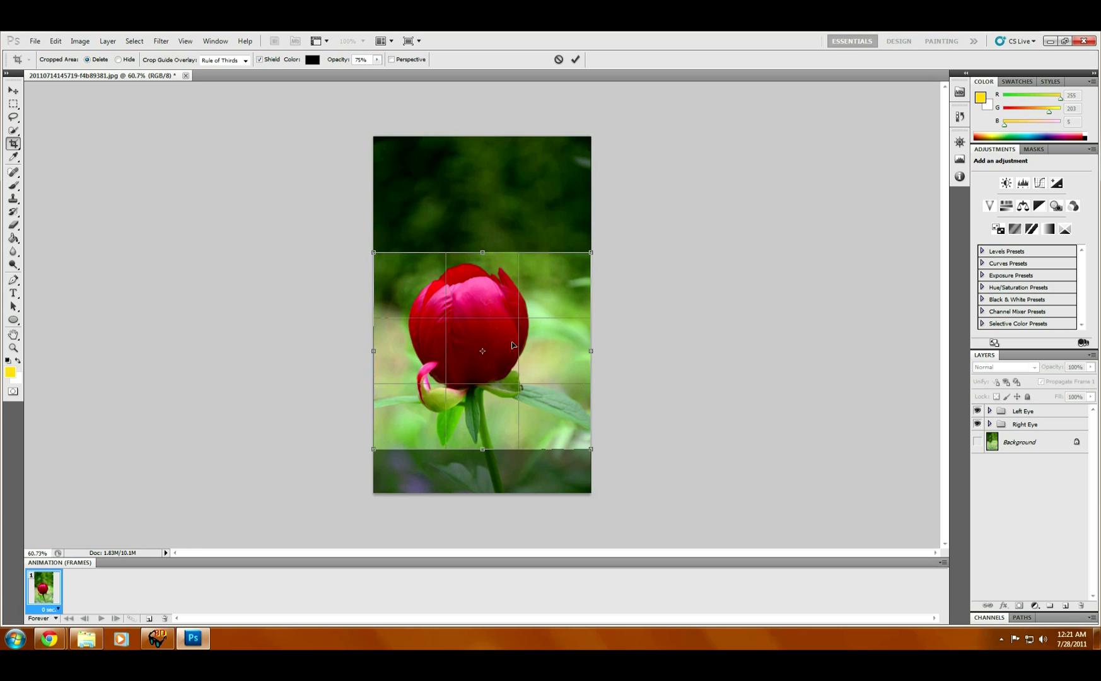
pyautogui.press('Return')
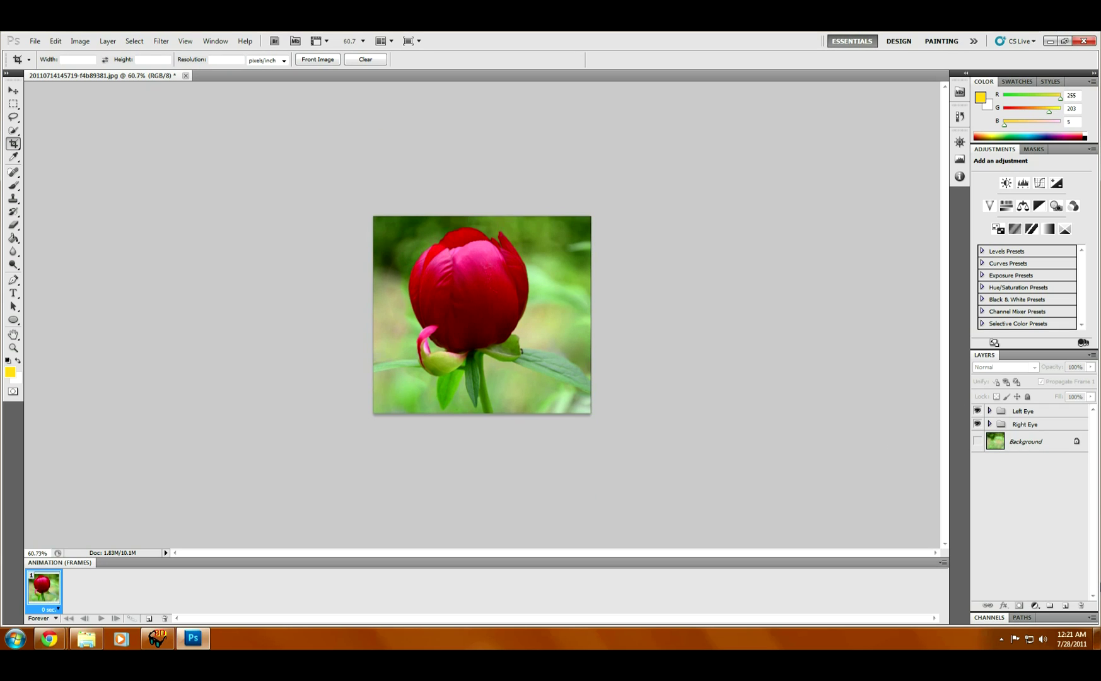
# Flip repeatedly between eye views, finishing with Left Eye shown and Right Eye hidden.
pyautogui.click(978, 412)
pyautogui.click(978, 424)
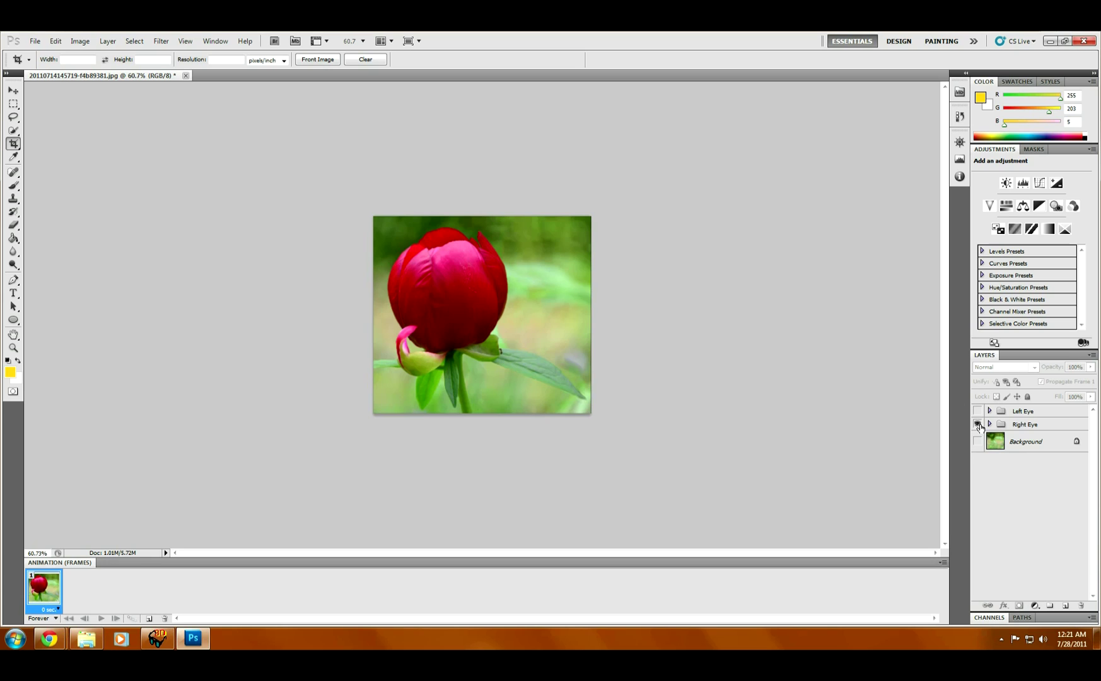
pyautogui.click(978, 412)
pyautogui.click(978, 412)
pyautogui.click(978, 412)
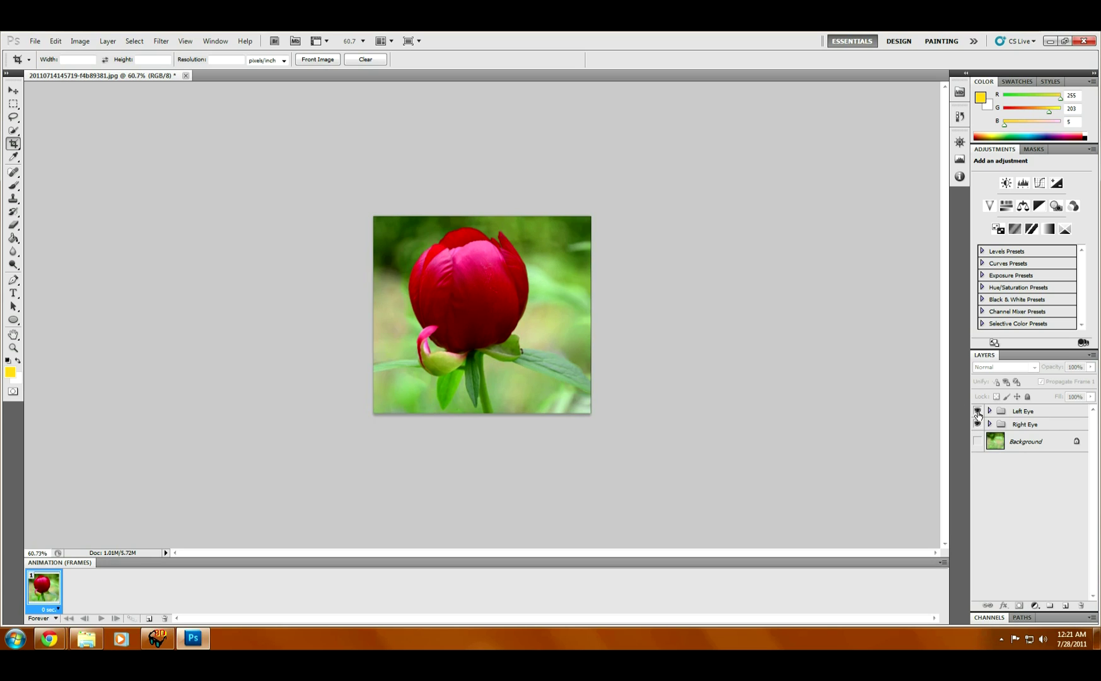
pyautogui.click(978, 412)
pyautogui.click(978, 412)
pyautogui.click(978, 412)
pyautogui.click(978, 412)
pyautogui.click(978, 412)
pyautogui.click(978, 412)
pyautogui.click(979, 412)
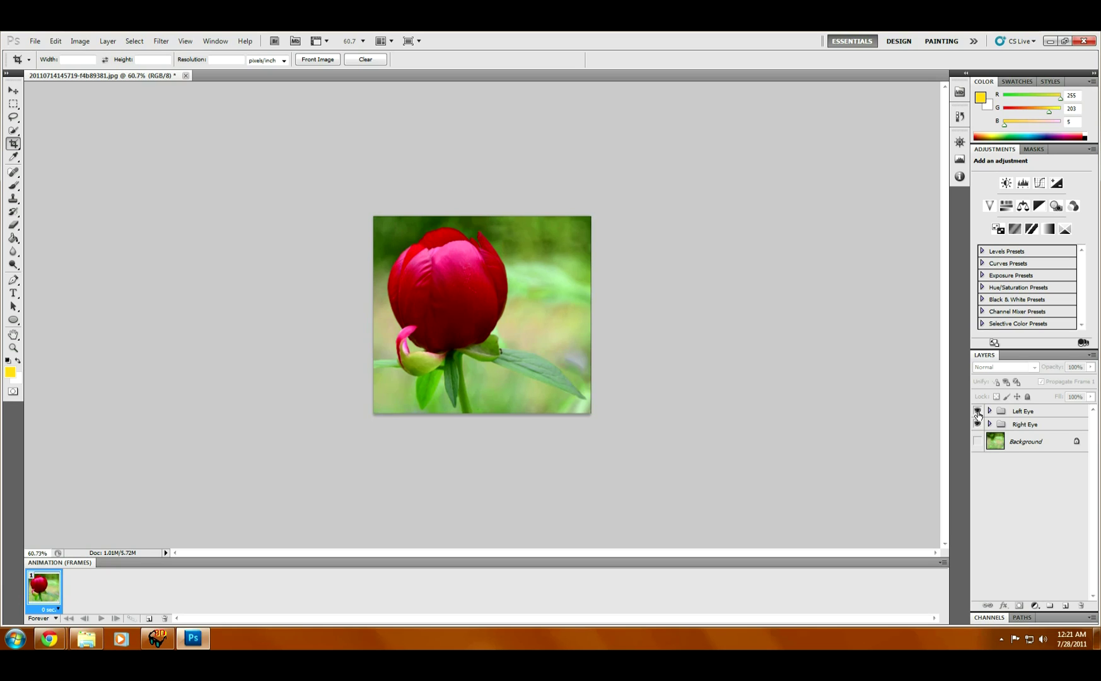
pyautogui.click(979, 412)
pyautogui.click(978, 412)
pyautogui.click(978, 412)
pyautogui.click(978, 412)
pyautogui.click(979, 412)
pyautogui.click(978, 412)
pyautogui.click(978, 411)
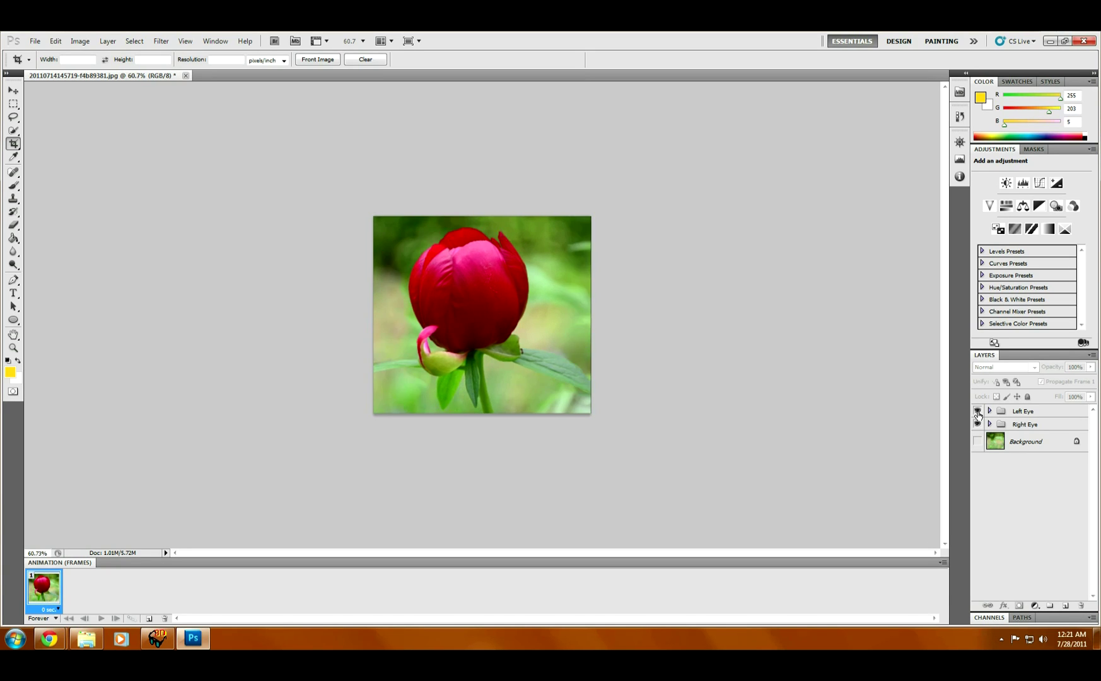
pyautogui.click(978, 412)
pyautogui.click(978, 411)
pyautogui.click(979, 413)
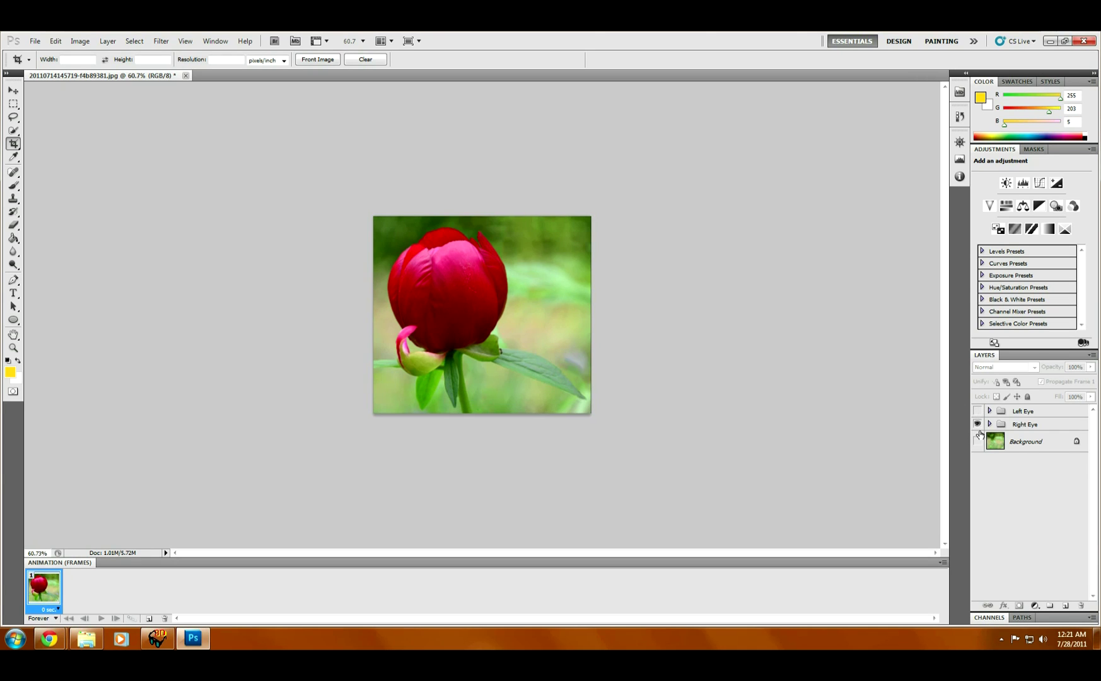
pyautogui.click(979, 411)
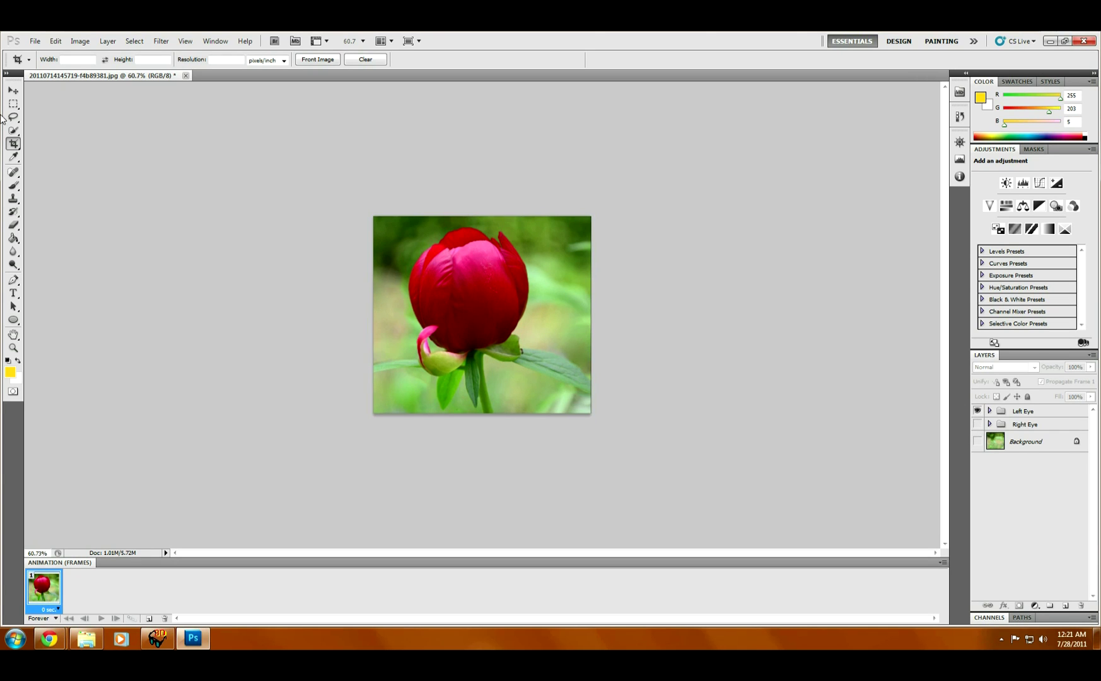
# Save the Left Eye view as JPEG flower-l.jpg on the Desktop, accepting the JPEG options.
pyautogui.click(35, 42)
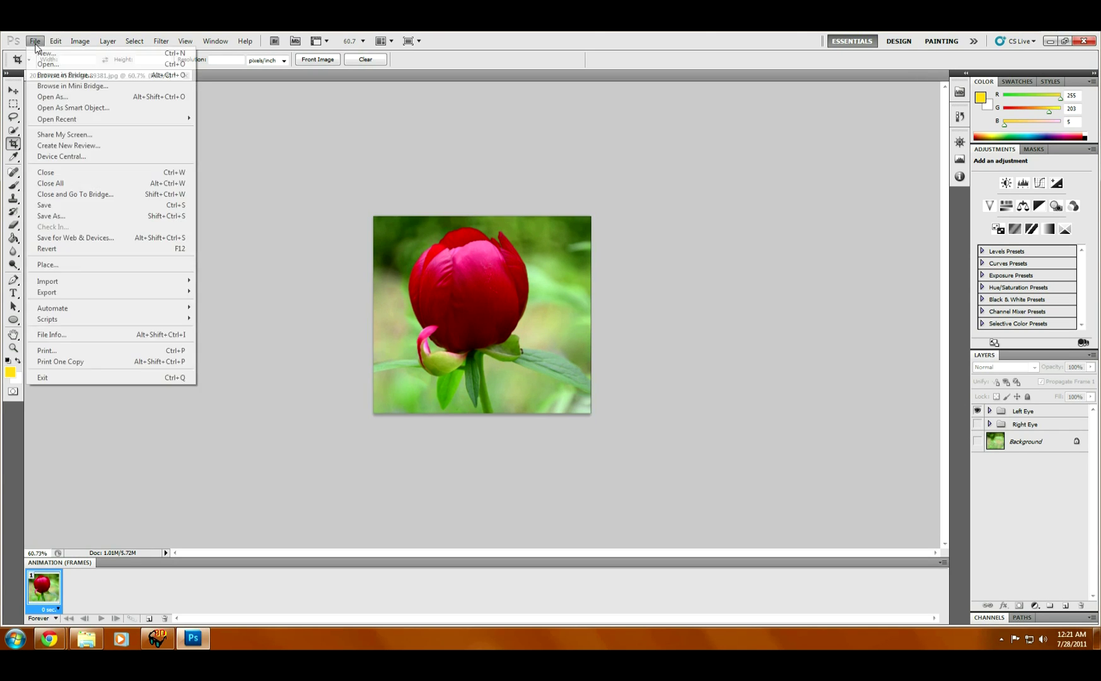
pyautogui.click(86, 216)
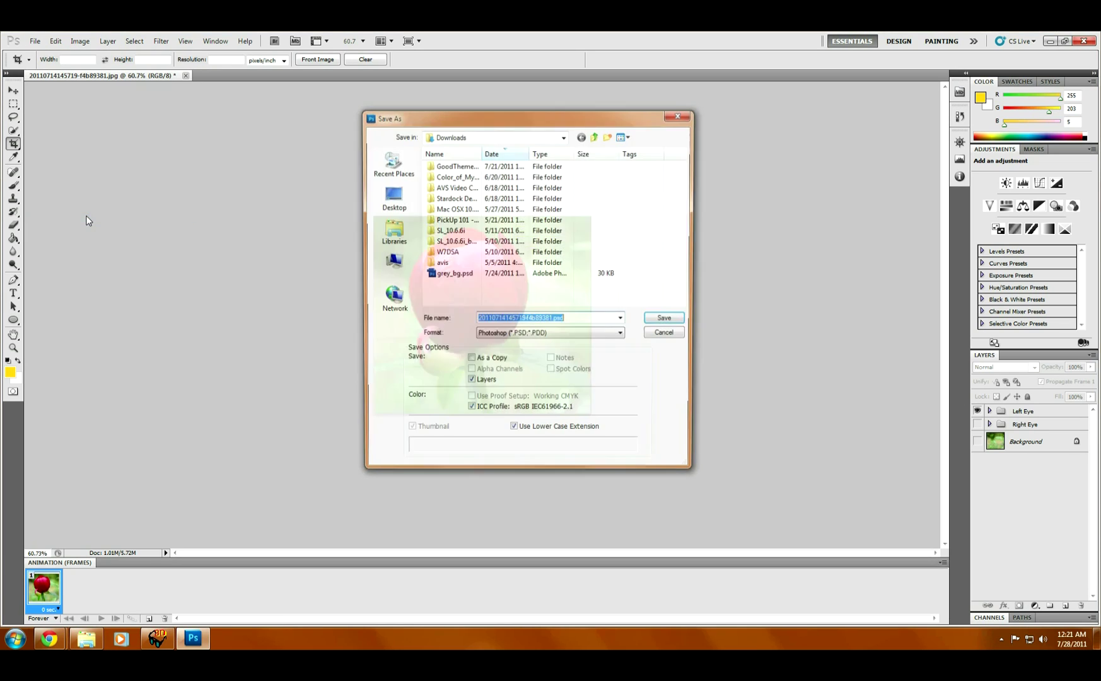
pyautogui.click(389, 264)
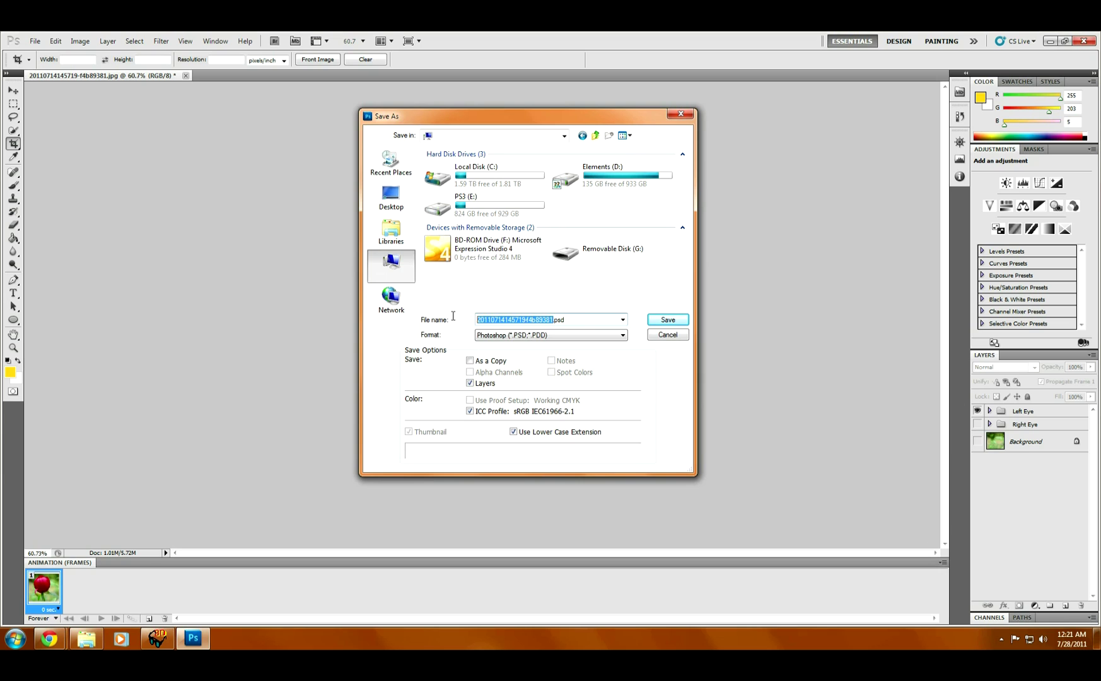
pyautogui.click(555, 336)
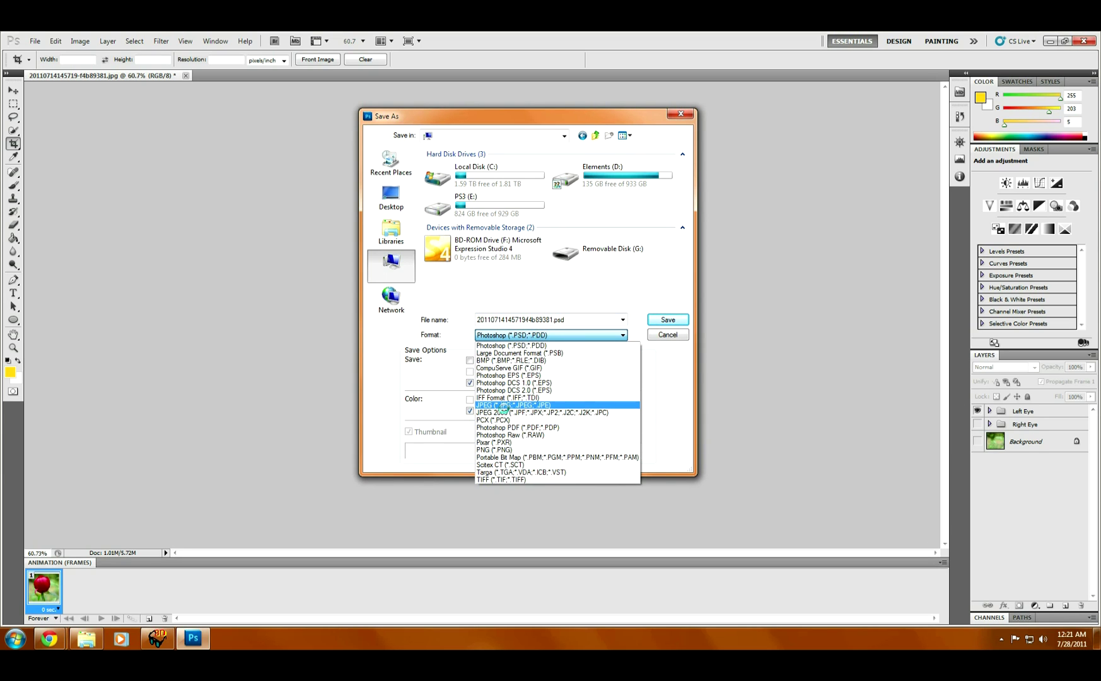
pyautogui.click(507, 405)
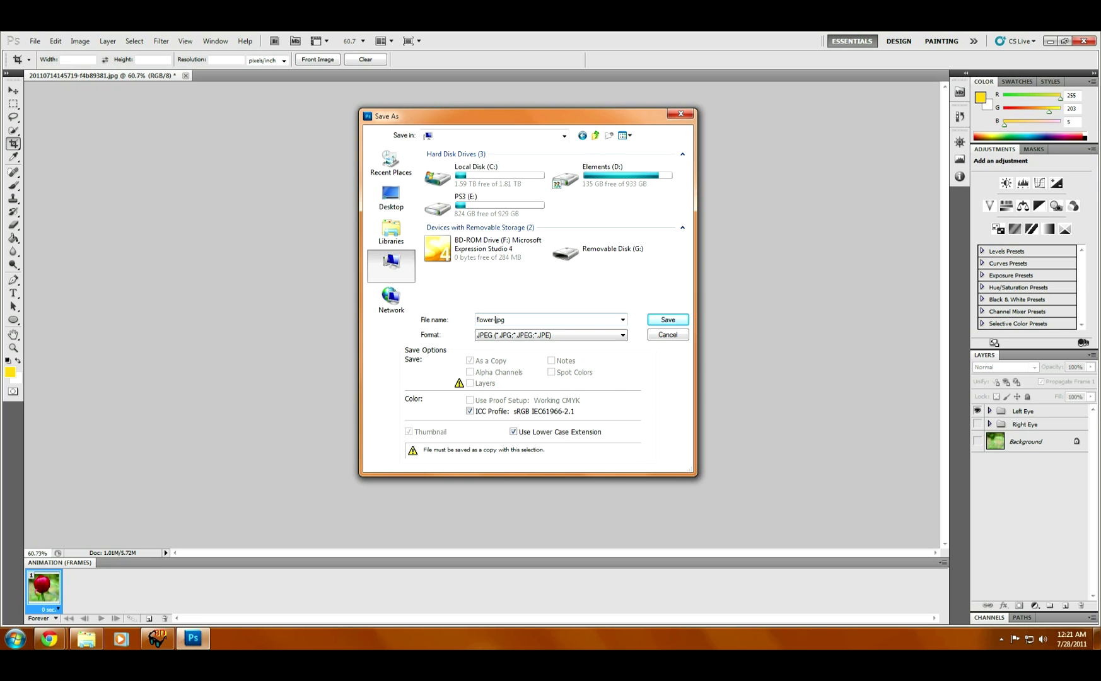
pyautogui.click(664, 321)
pyautogui.click(625, 339)
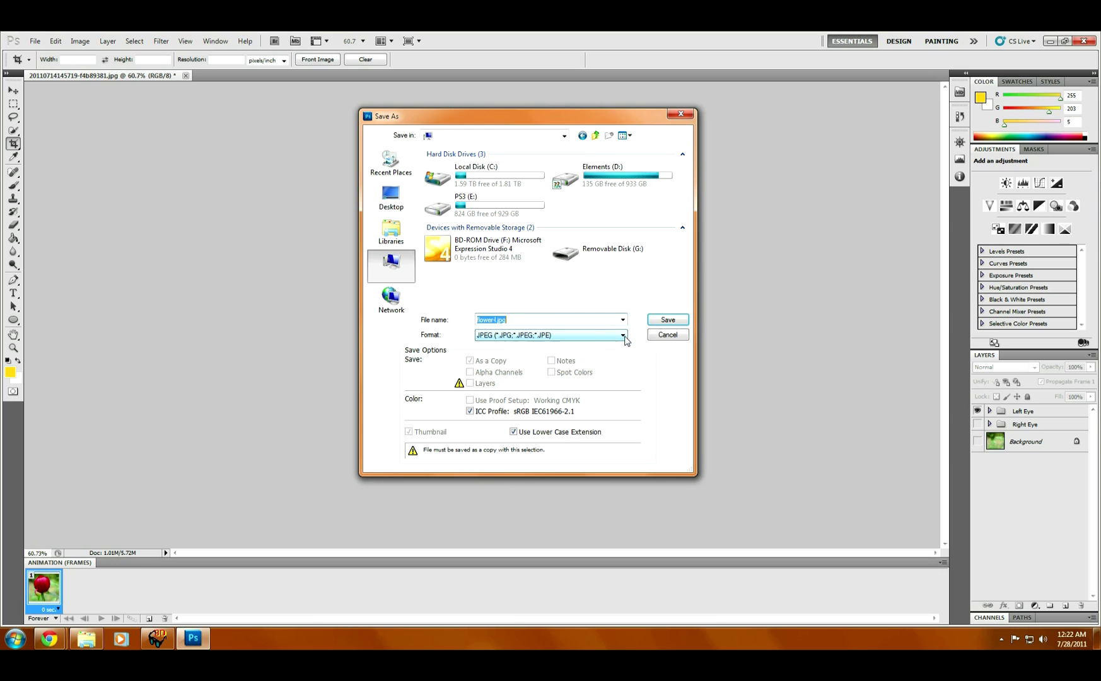
pyautogui.click(398, 202)
pyautogui.click(670, 322)
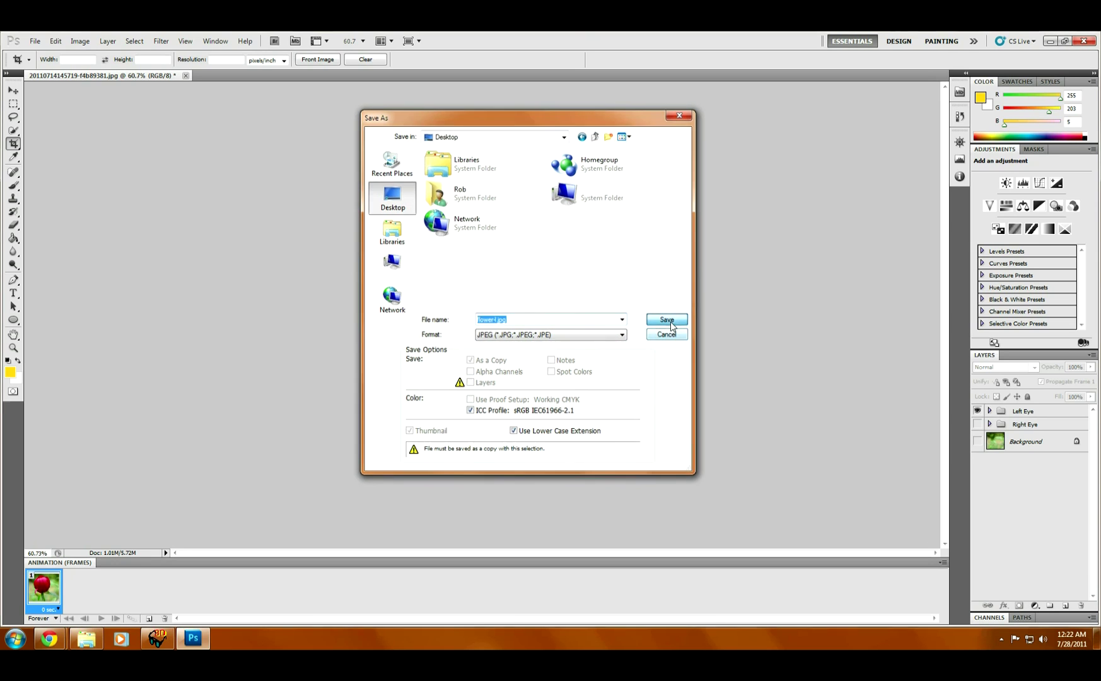
pyautogui.click(617, 199)
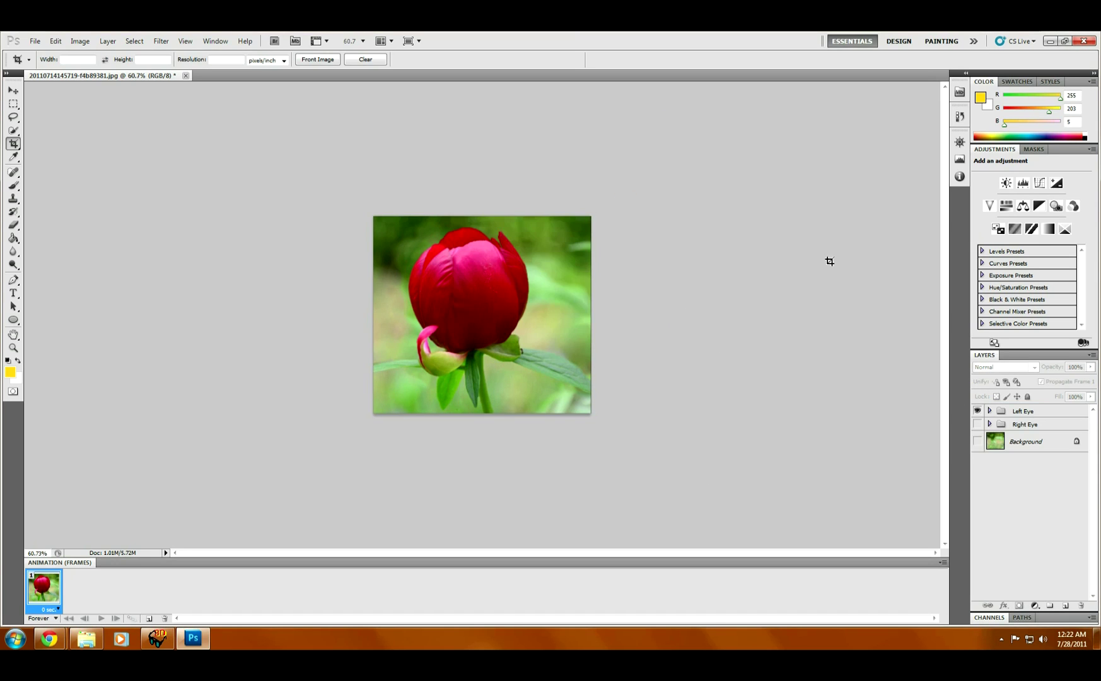
# Show the Right Eye group and save it as JPEG flower-r.jpg on the Desktop.
pyautogui.click(985, 427)
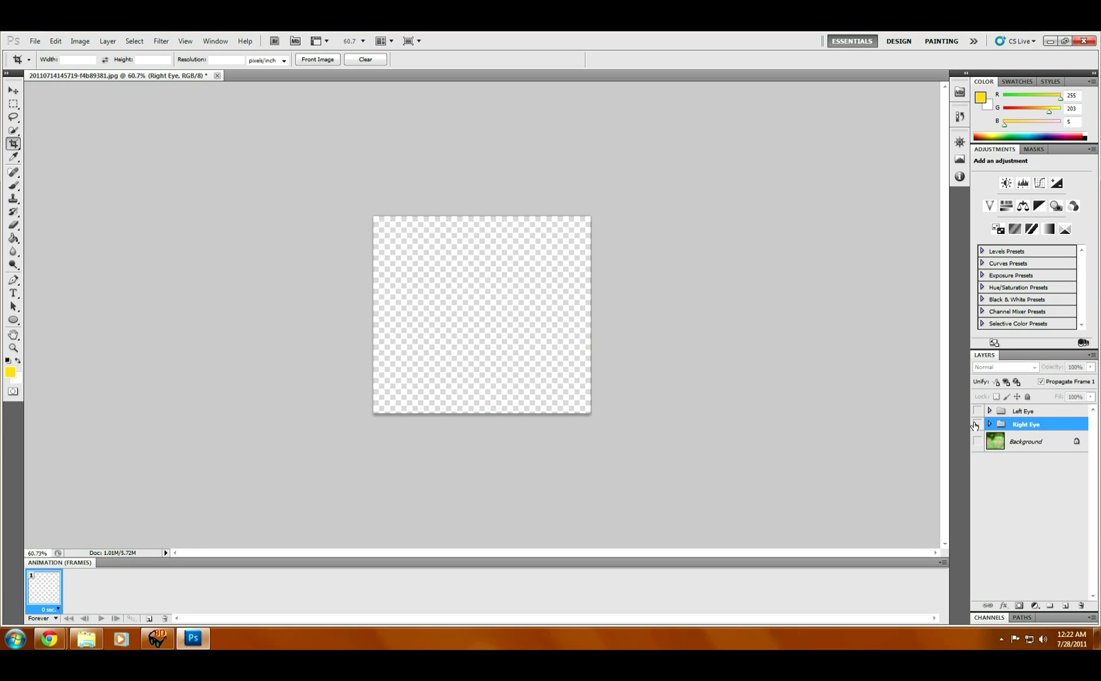
pyautogui.click(977, 425)
pyautogui.click(34, 41)
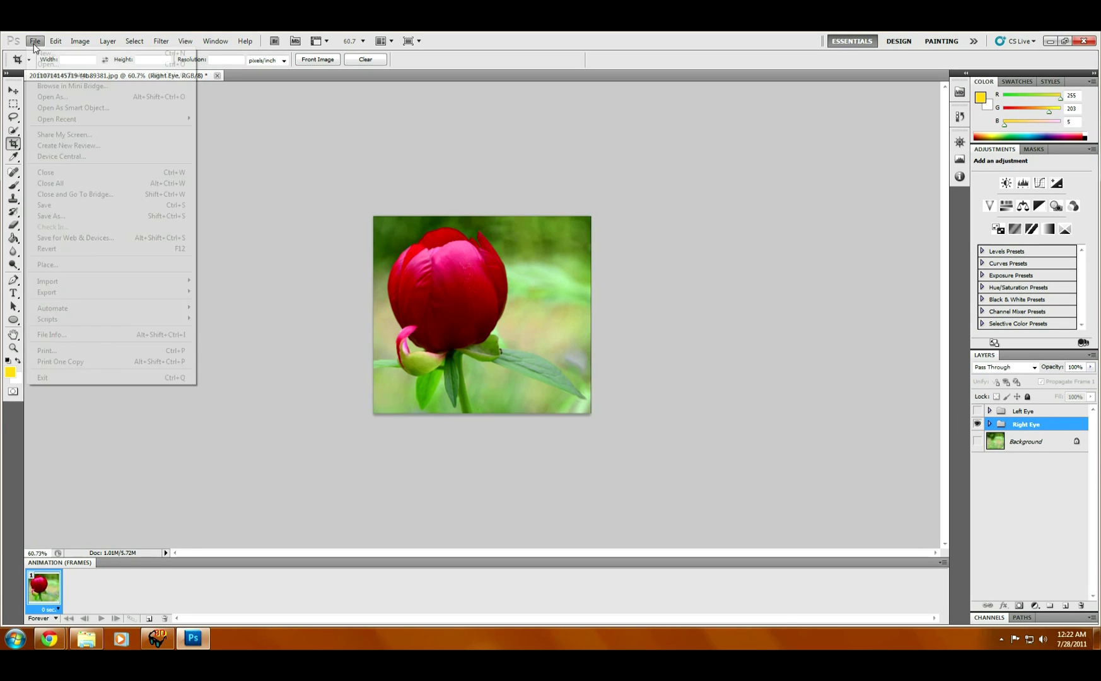
pyautogui.click(99, 215)
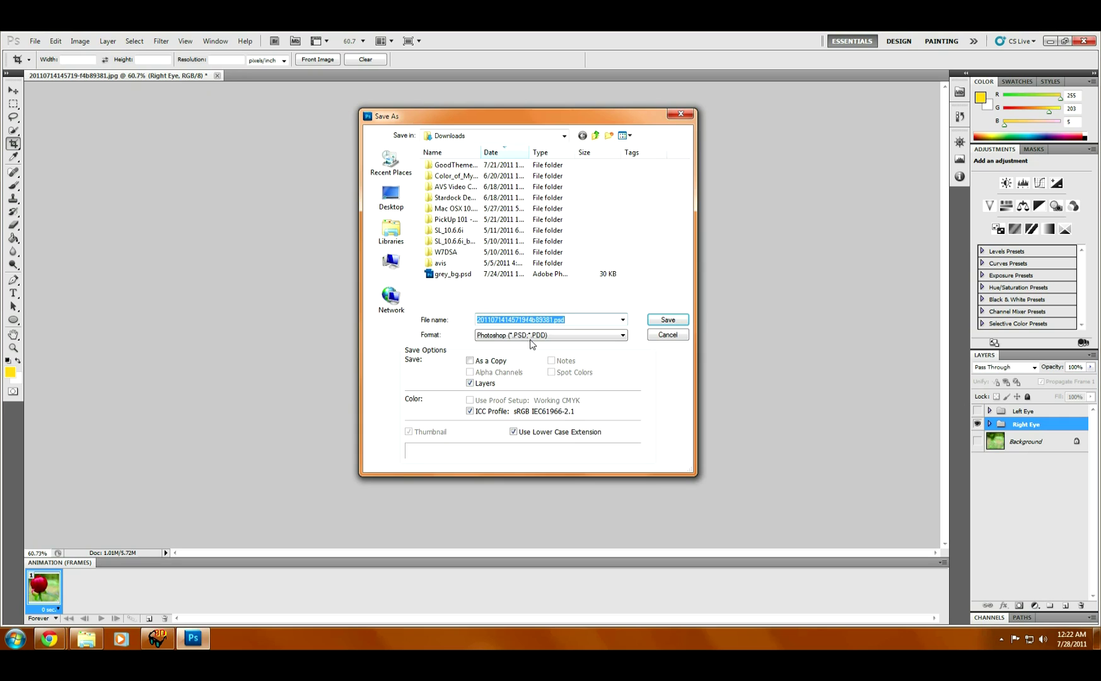
pyautogui.click(505, 333)
pyautogui.click(505, 403)
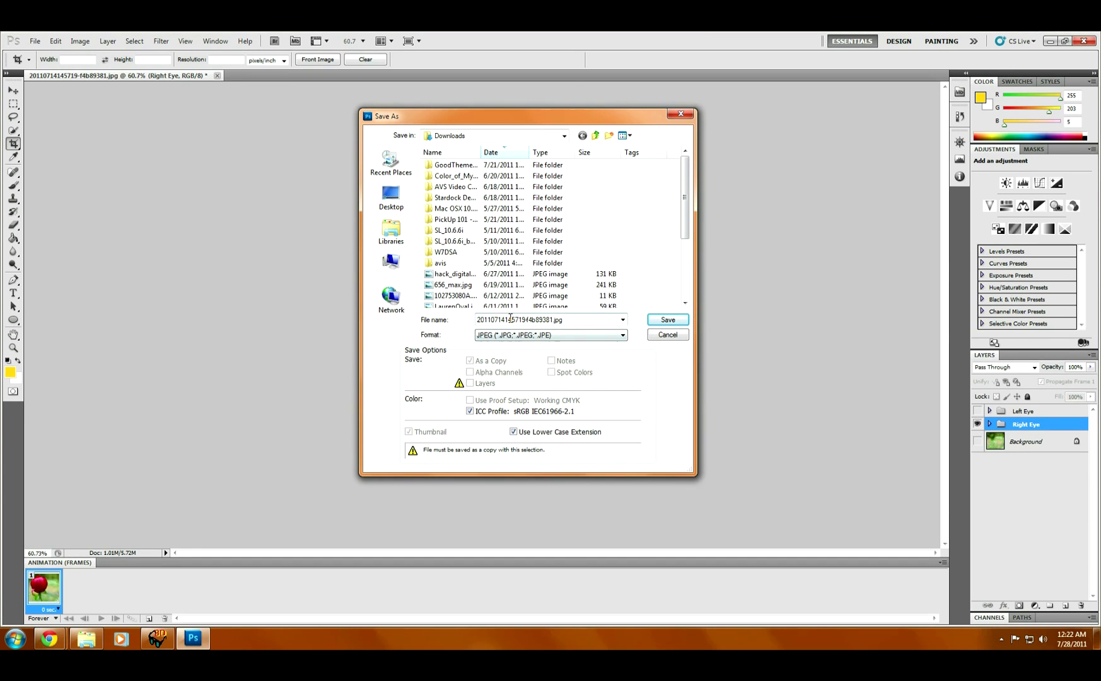
pyautogui.click(380, 172)
pyautogui.click(391, 197)
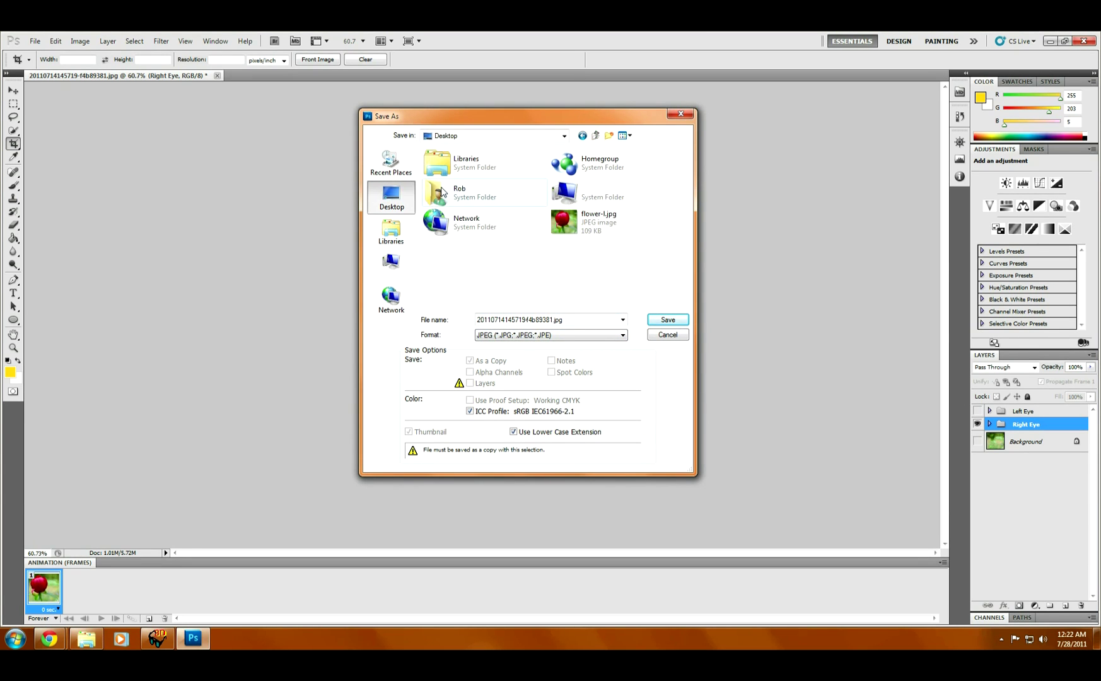
pyautogui.click(567, 228)
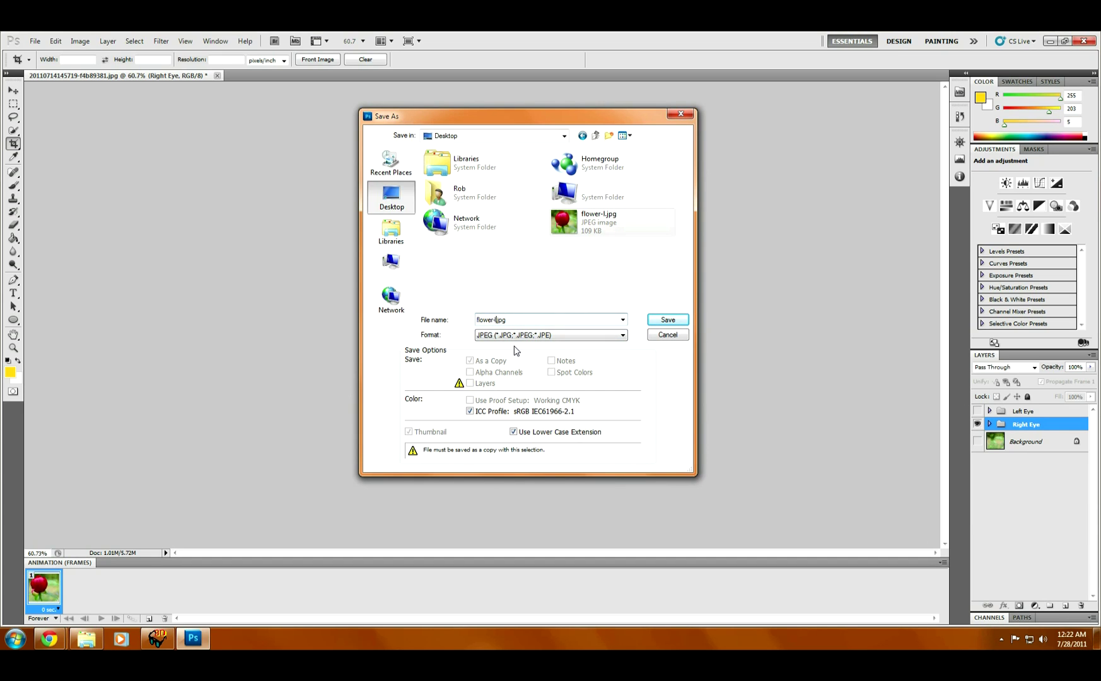
pyautogui.click(668, 320)
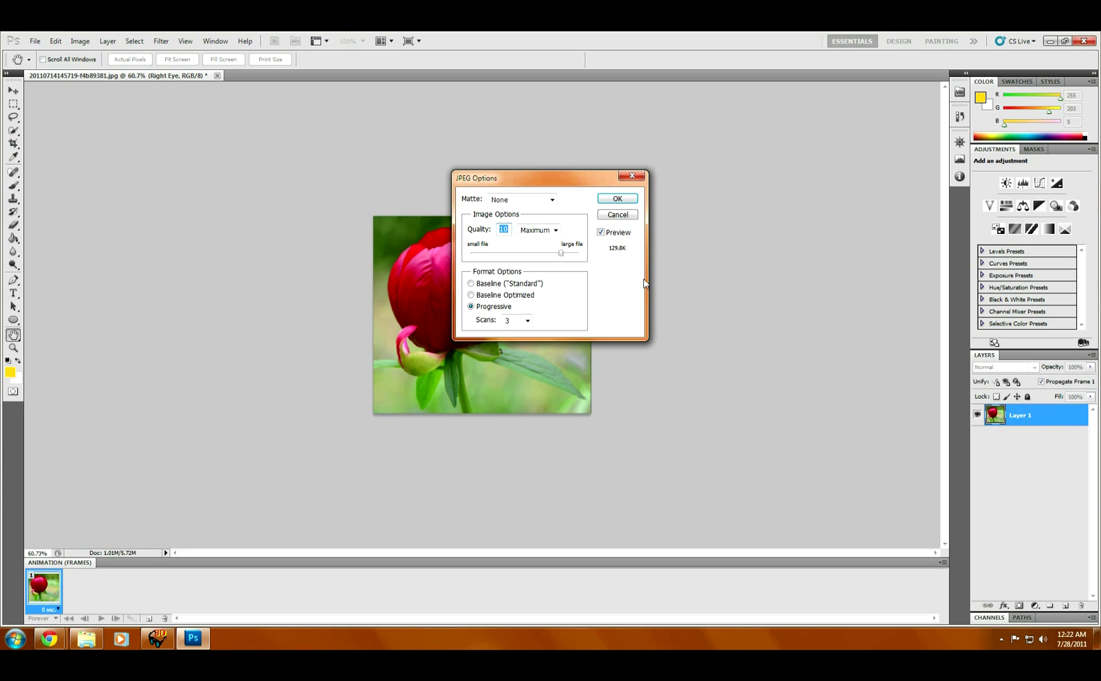
pyautogui.click(626, 204)
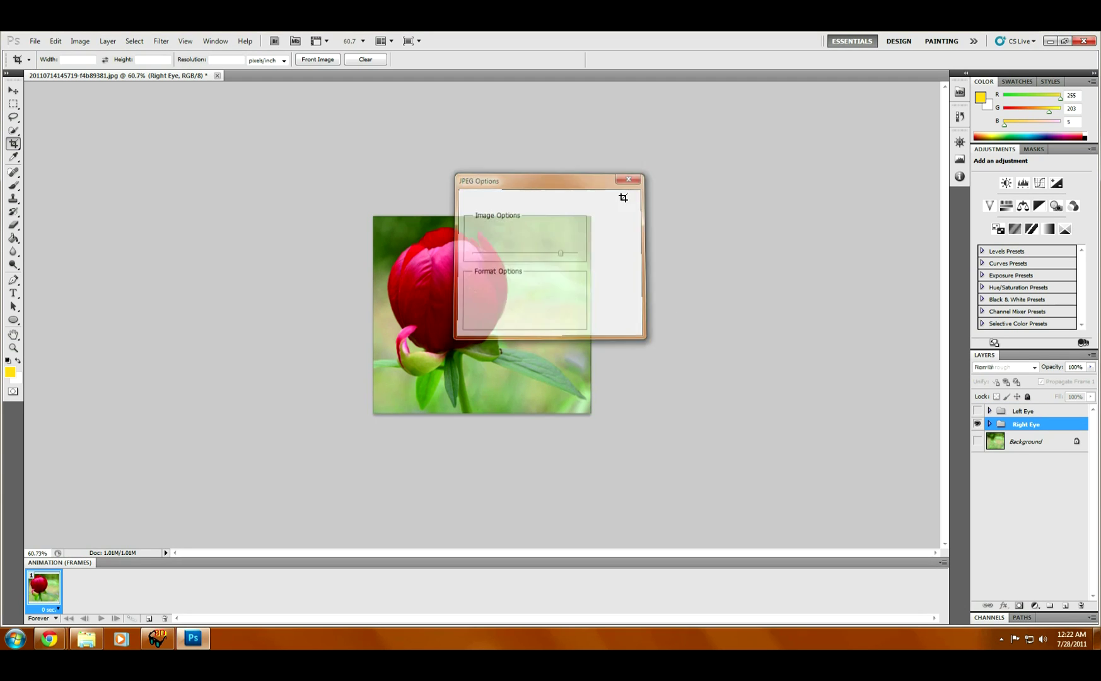
# Minimize Photoshop and Chrome, close the old 3D app, and launch stphmkre.exe from Documents.
pyautogui.click(1049, 42)
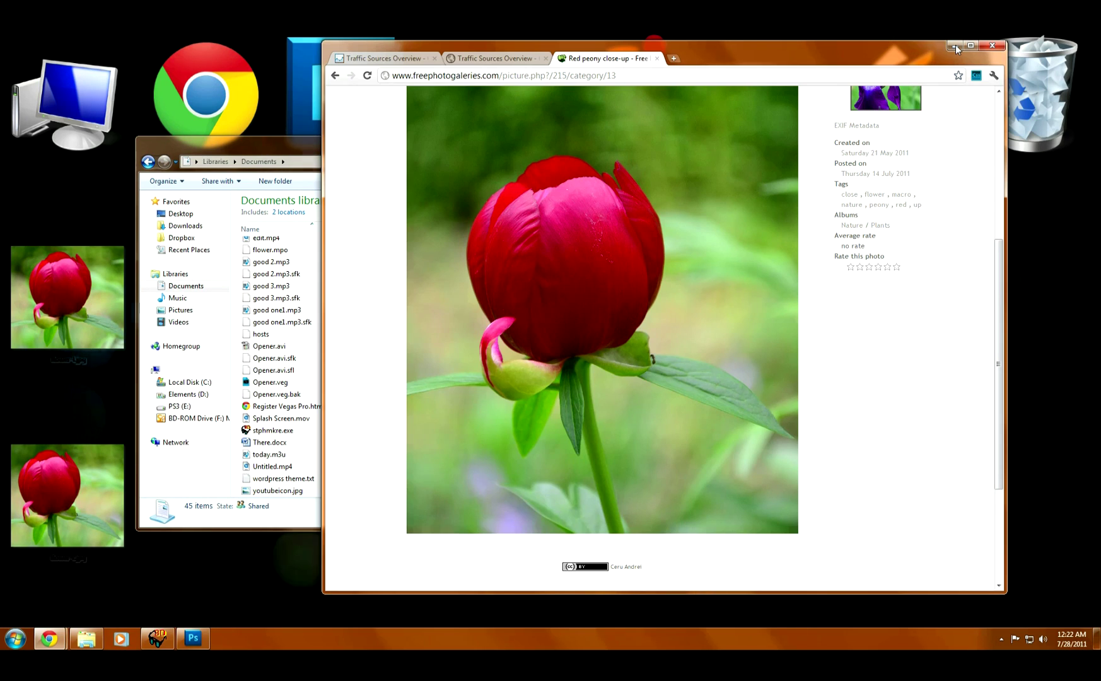
pyautogui.click(955, 45)
pyautogui.press('super+d')
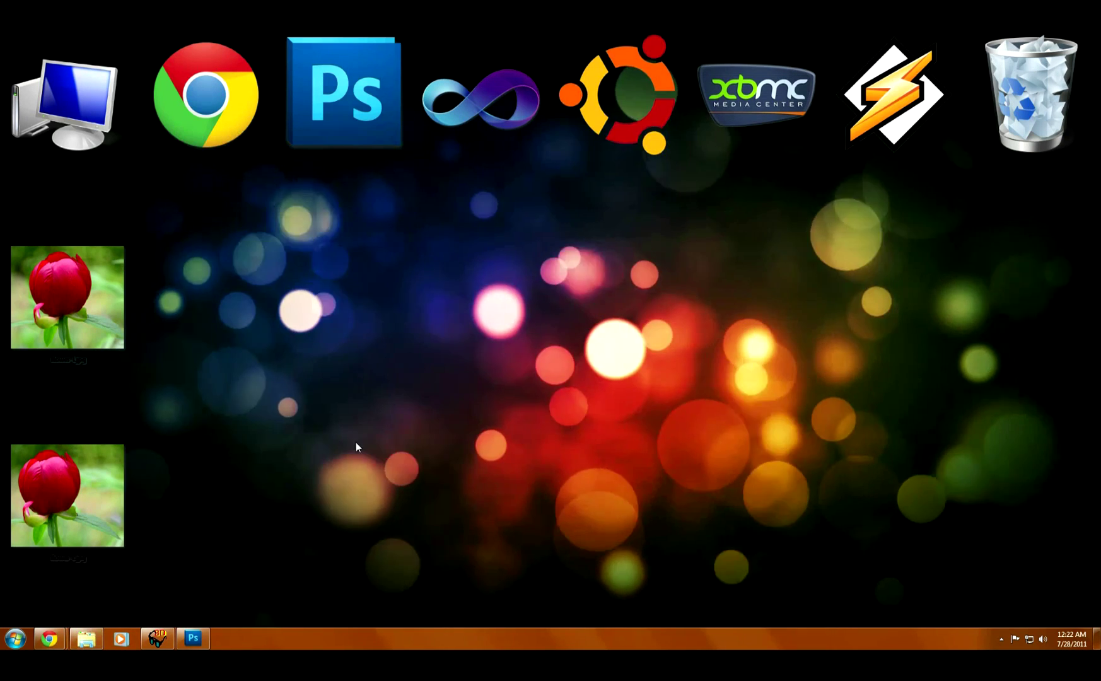
pyautogui.rightClick(157, 642)
pyautogui.click(162, 608)
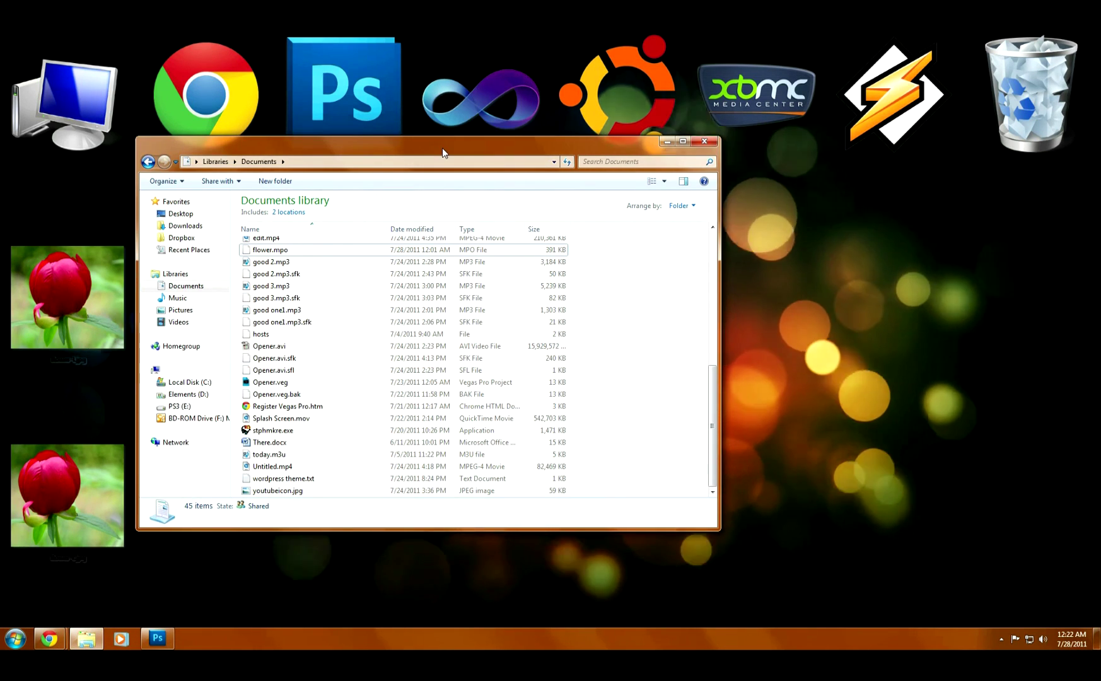
pyautogui.moveTo(442, 152); pyautogui.dragTo(611, 167)
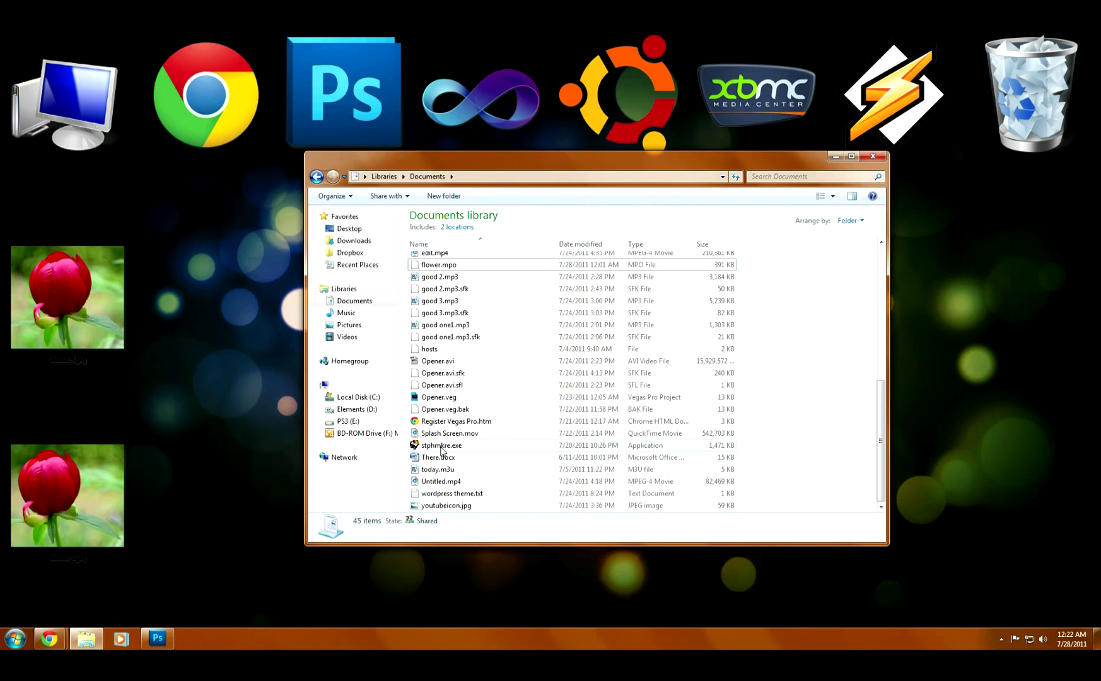
pyautogui.doubleClick(442, 446)
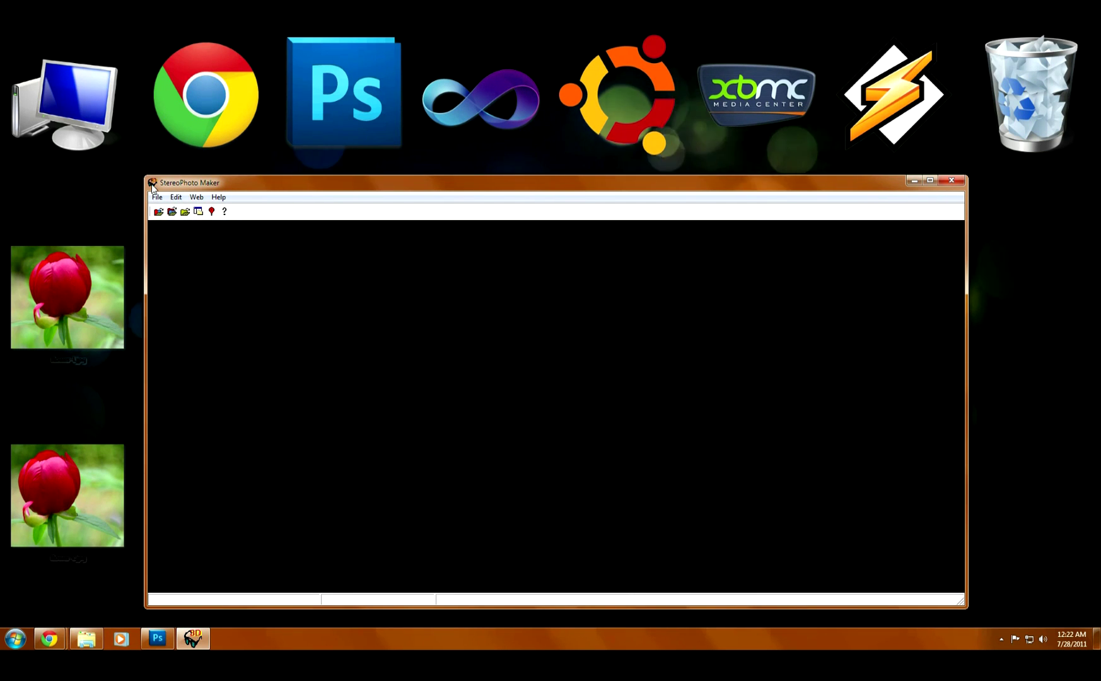
# Open flower-l.jpg and flower-r.jpg as the left/right pair and enlarge the window.
pyautogui.click(157, 197)
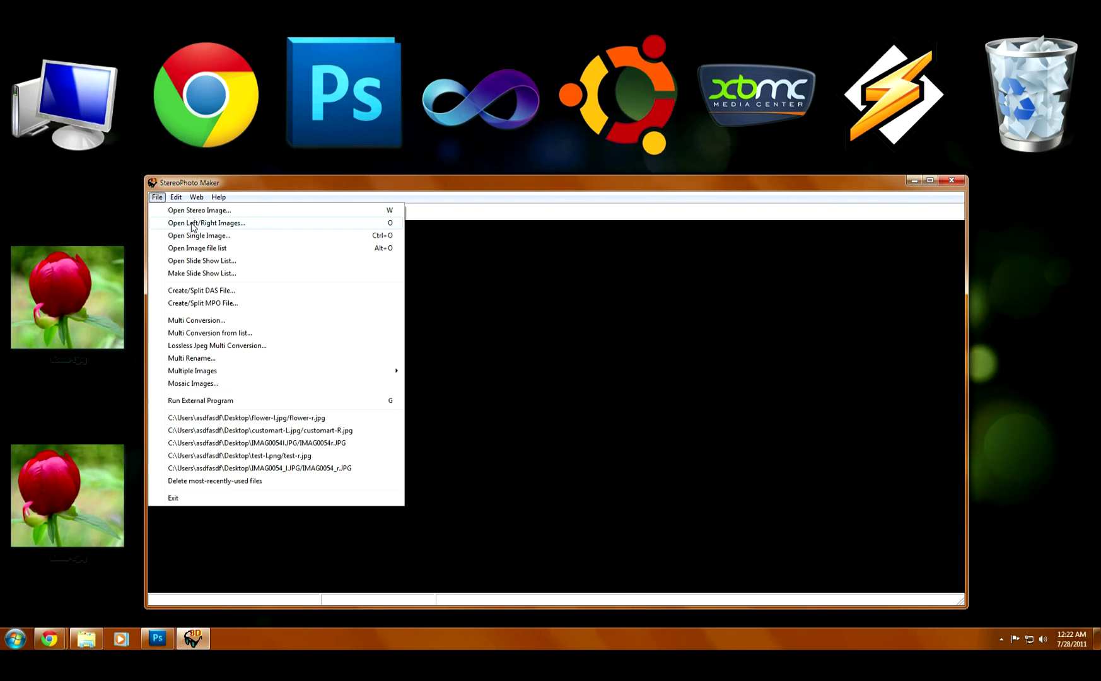
pyautogui.click(192, 223)
pyautogui.moveTo(386, 265); pyautogui.dragTo(391, 320)
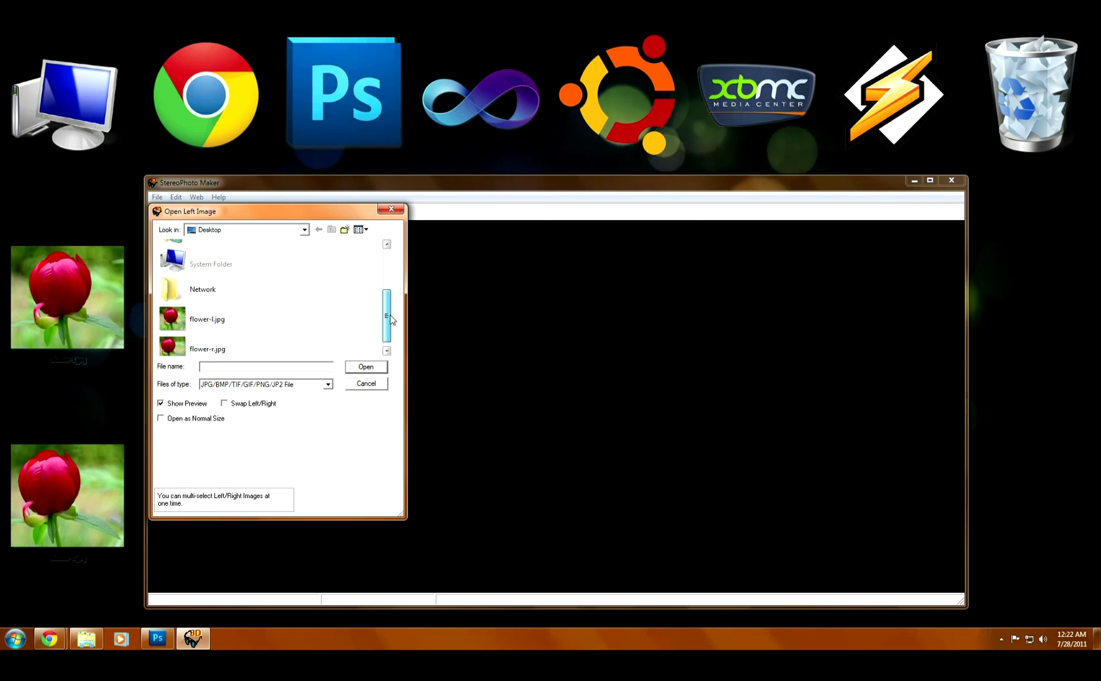
pyautogui.click(218, 318)
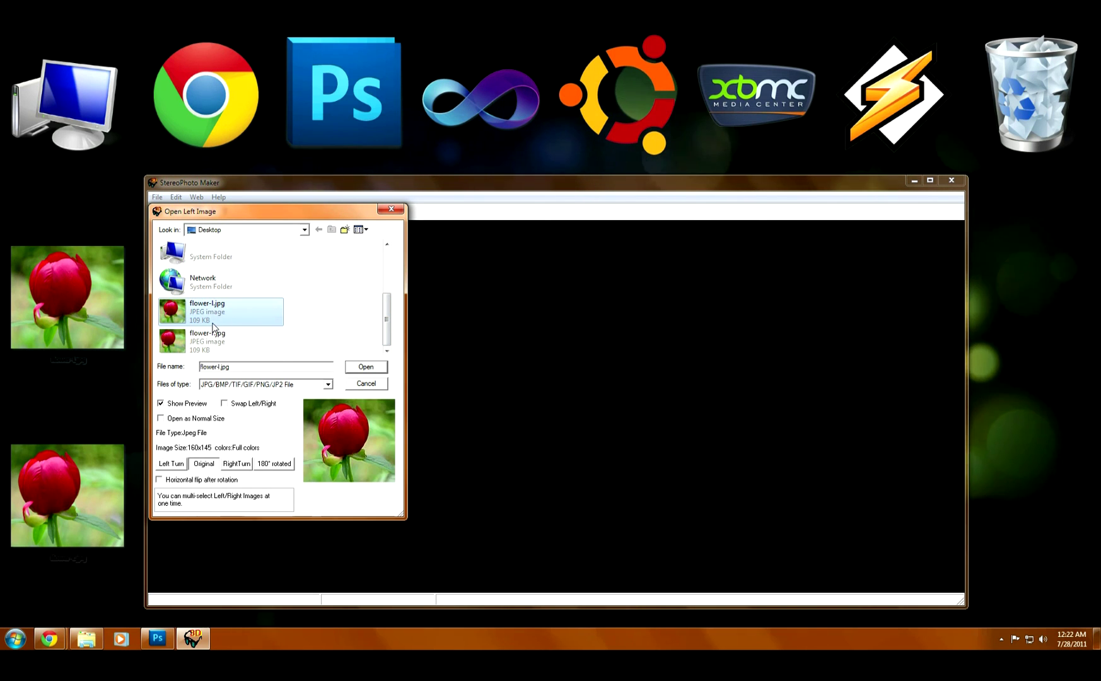
pyautogui.keyDown('ctrl'); pyautogui.click(212, 331); pyautogui.keyUp('ctrl')
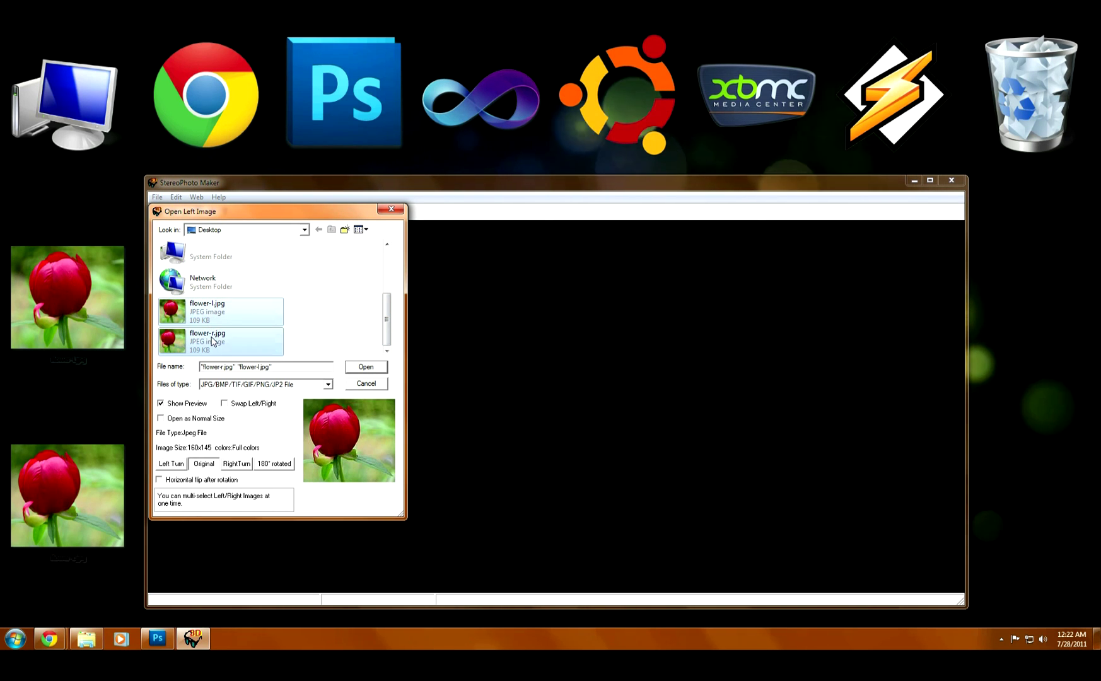
pyautogui.click(365, 367)
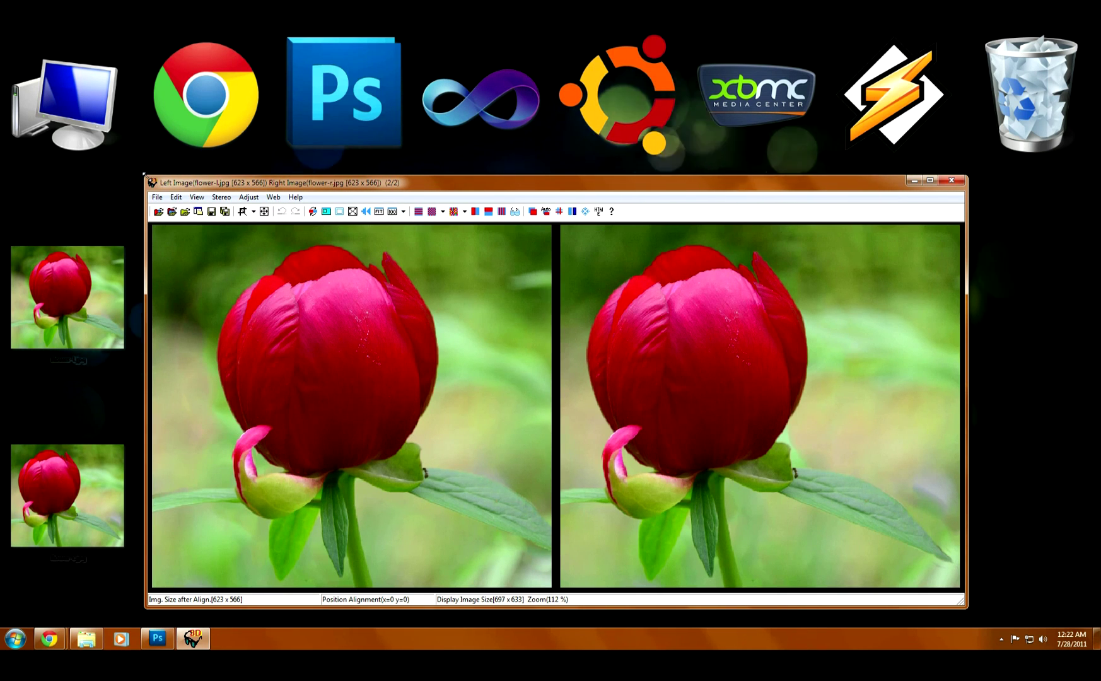
pyautogui.moveTo(144, 174); pyautogui.dragTo(110, 134)
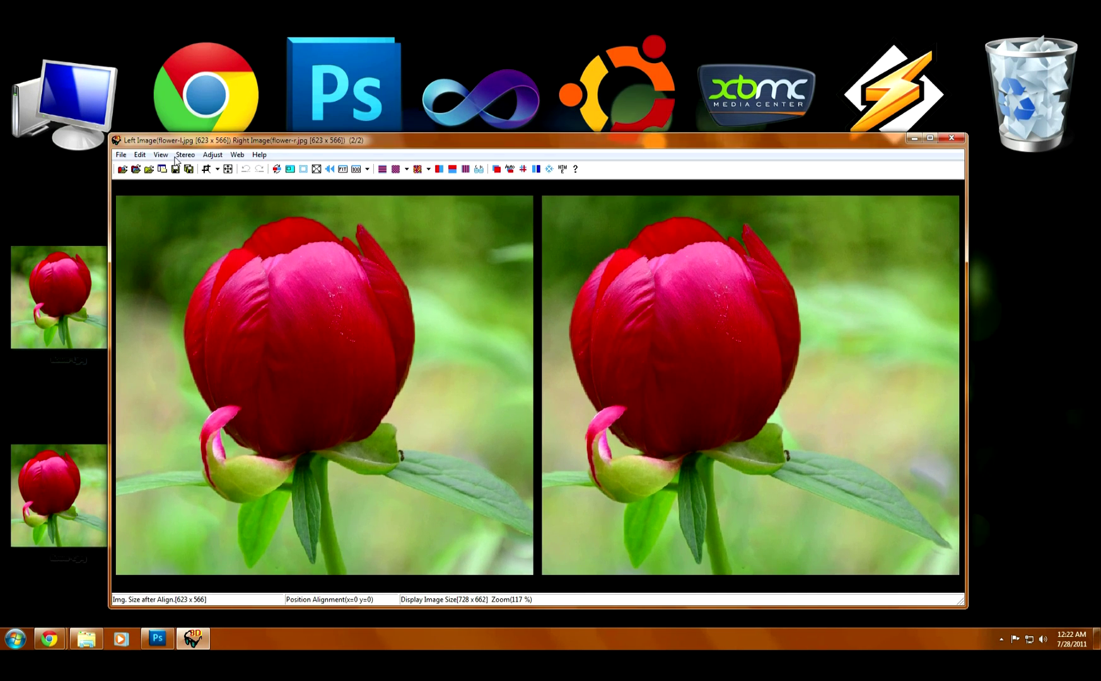
# In Easy Adjustment, shift the horizontal position until the peony bud aligns in the red-cyan anaglyph, around 47.
pyautogui.click(497, 169)
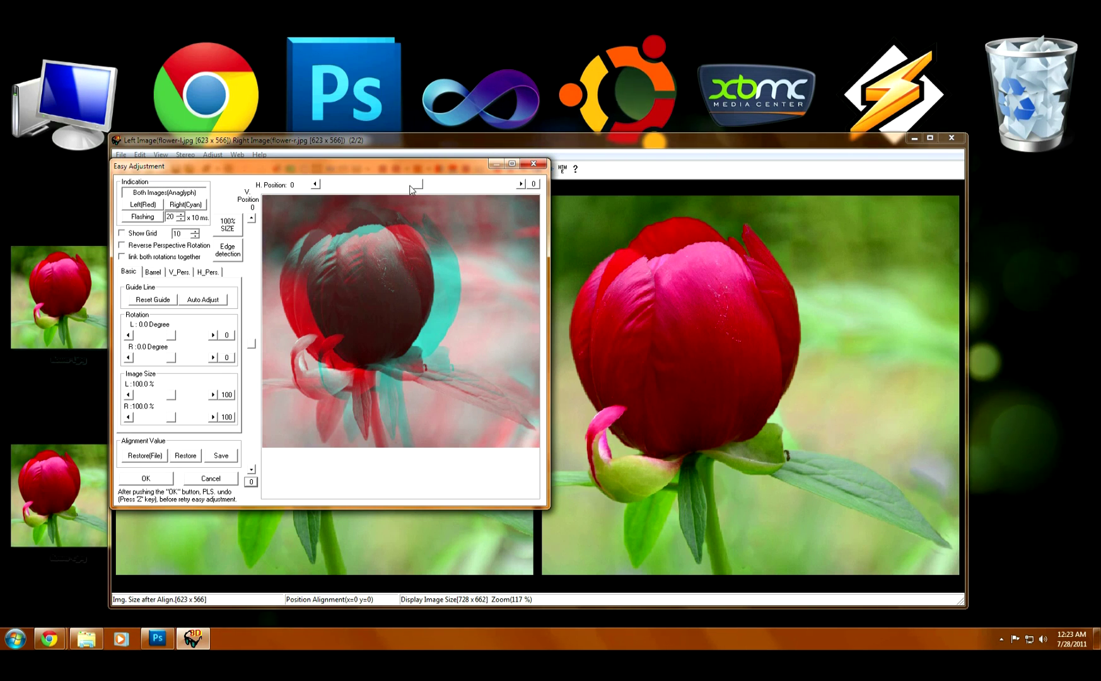
pyautogui.moveTo(418, 185)
pyautogui.mouseDown()
pyautogui.moveTo(435, 186)
pyautogui.moveTo(399, 189)
pyautogui.moveTo(427, 191)
pyautogui.mouseUp()
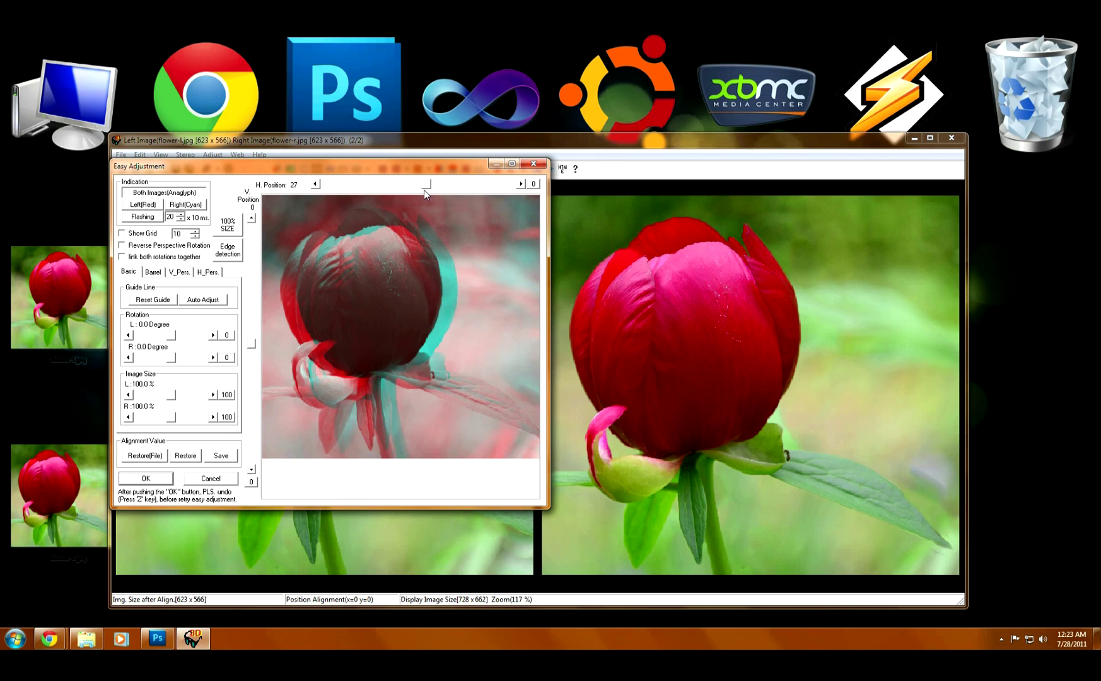
pyautogui.click(425, 187)
pyautogui.moveTo(425, 187); pyautogui.dragTo(420, 189)
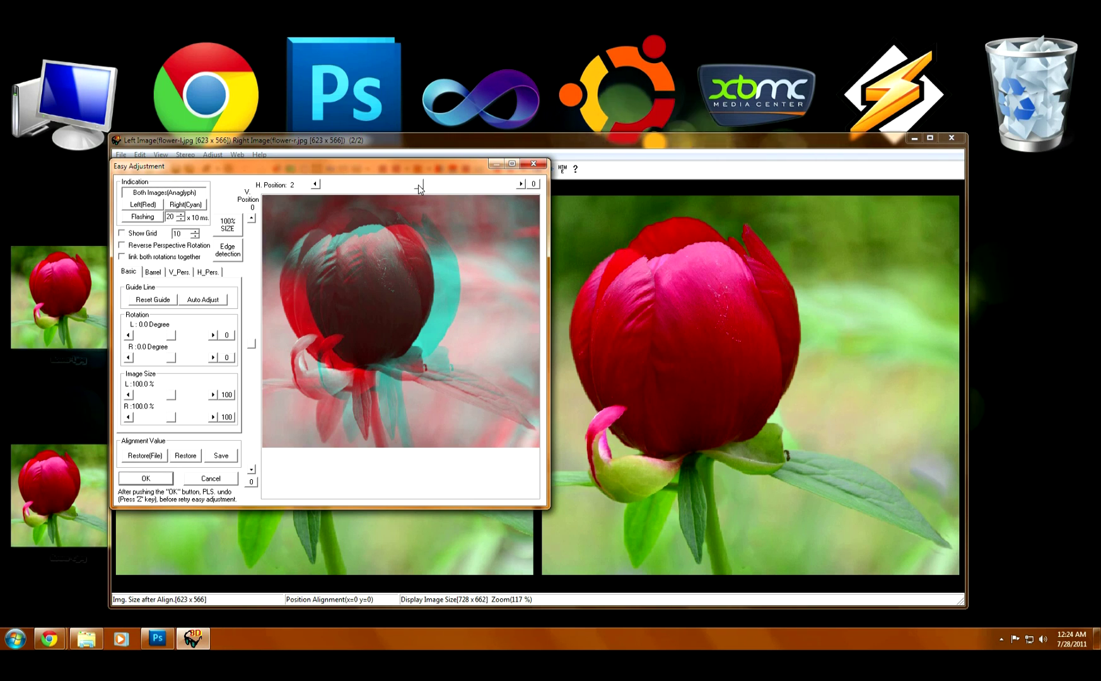
pyautogui.moveTo(419, 185); pyautogui.dragTo(432, 187)
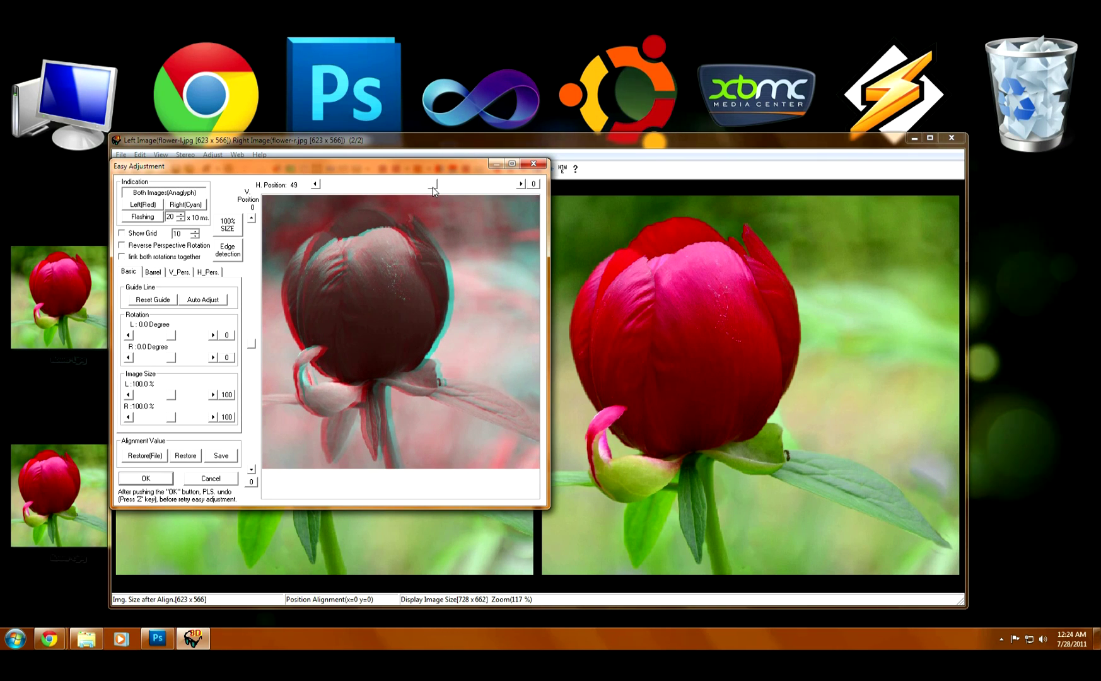
# Apply the 47 horizontal alignment, trimming the pair to 576 × 566, then close the File menu unused.
pyautogui.click(143, 478)
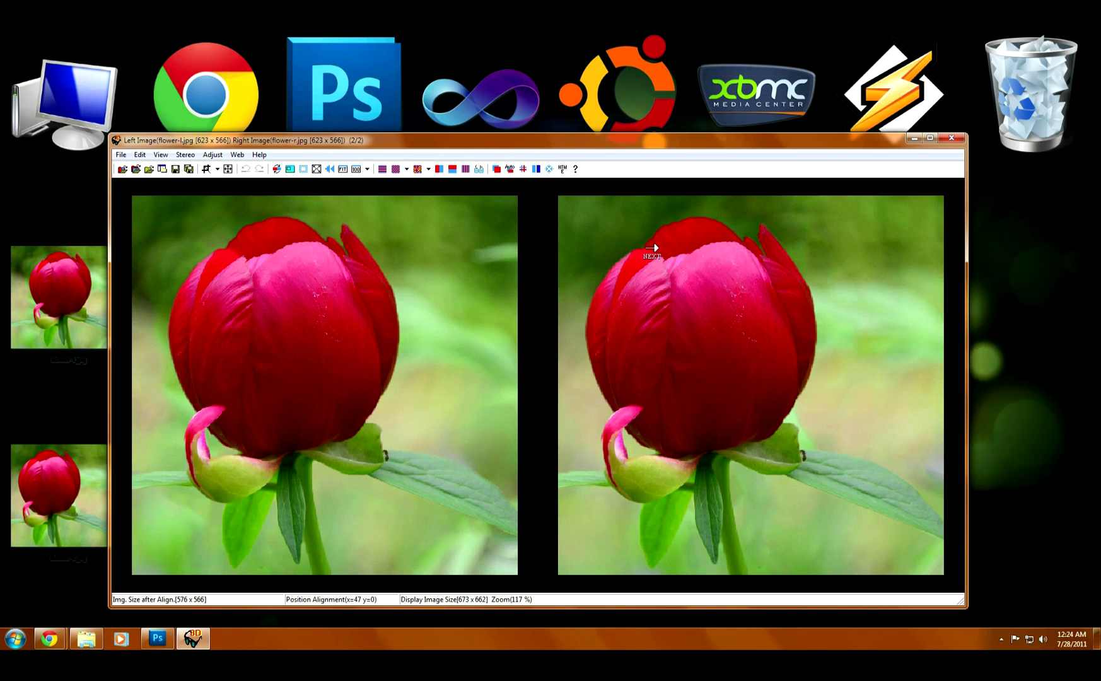
pyautogui.click(120, 155)
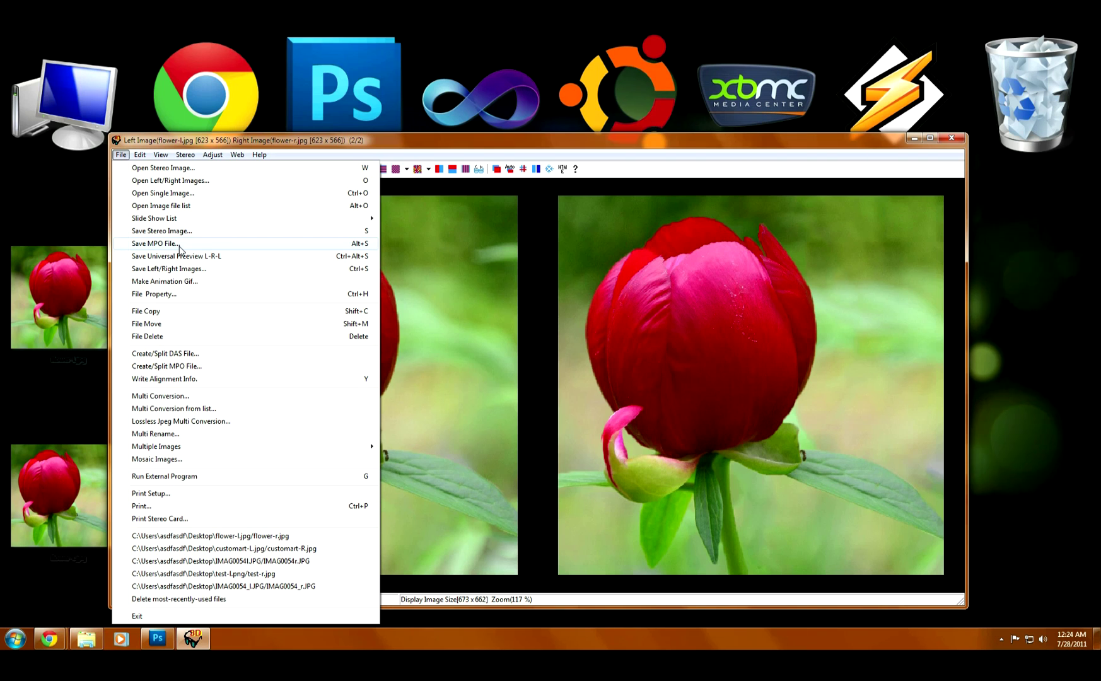
pyautogui.click(551, 150)
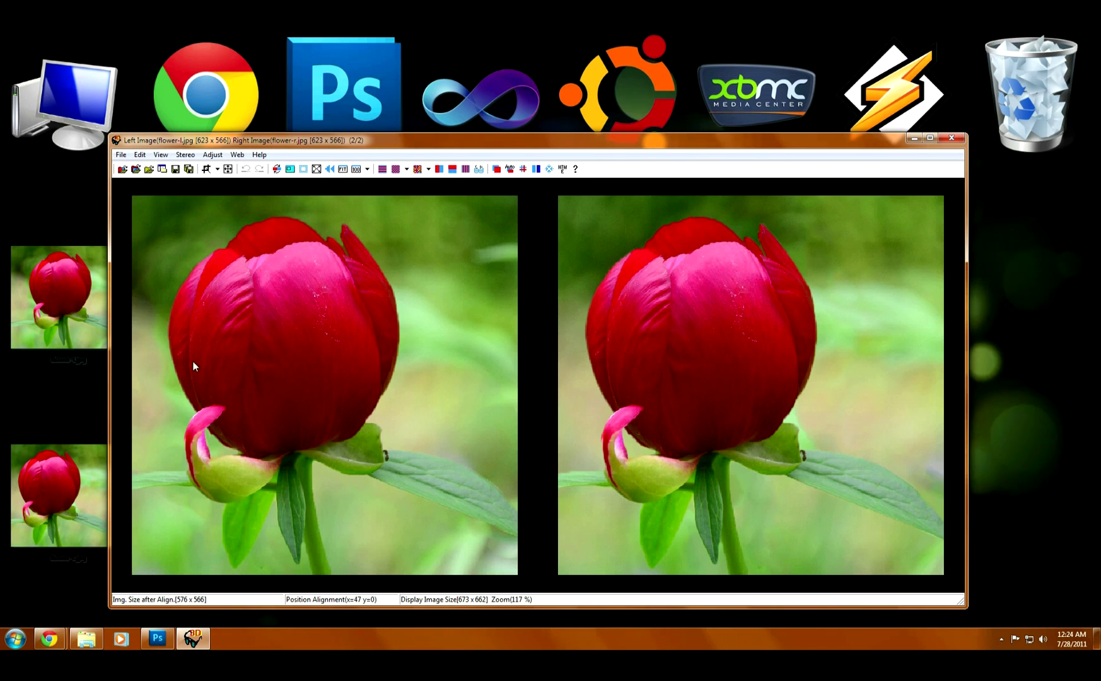